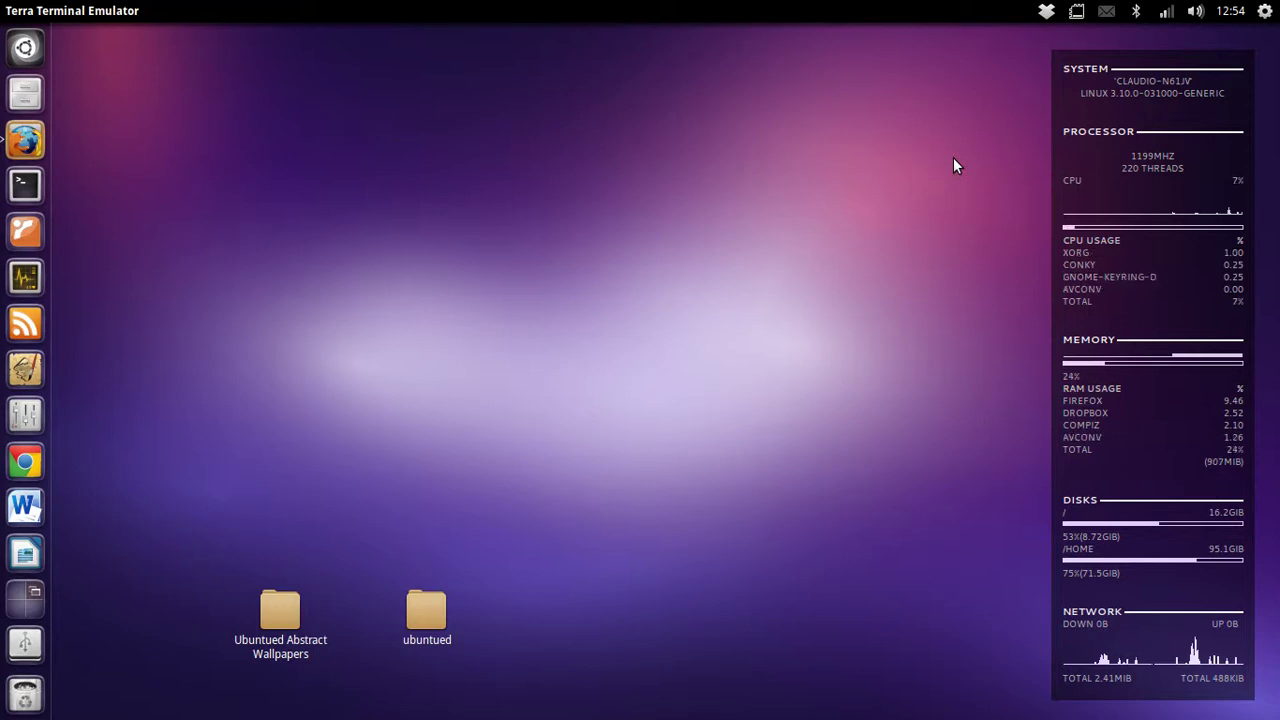
# Create a new 1080p SVG document on the desktop from the template and clear its default name.
pyautogui.rightClick(150, 83)
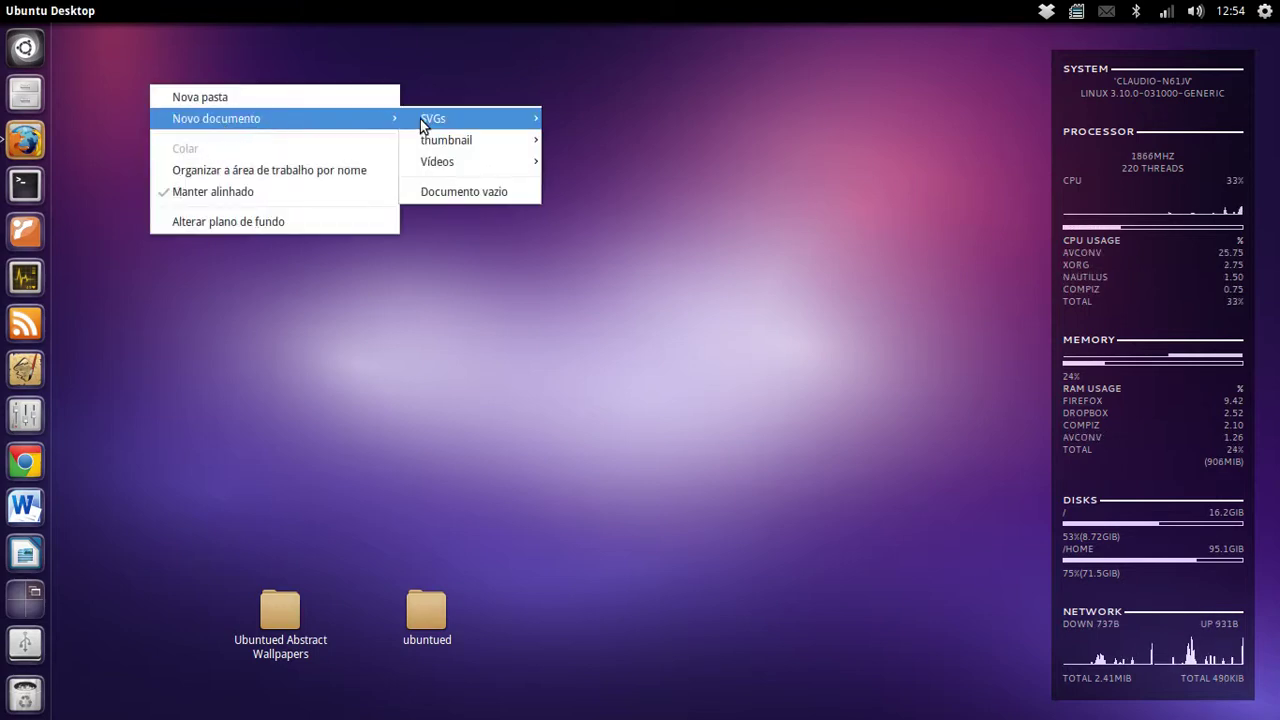
pyautogui.moveTo(478, 118)
pyautogui.click(585, 141)
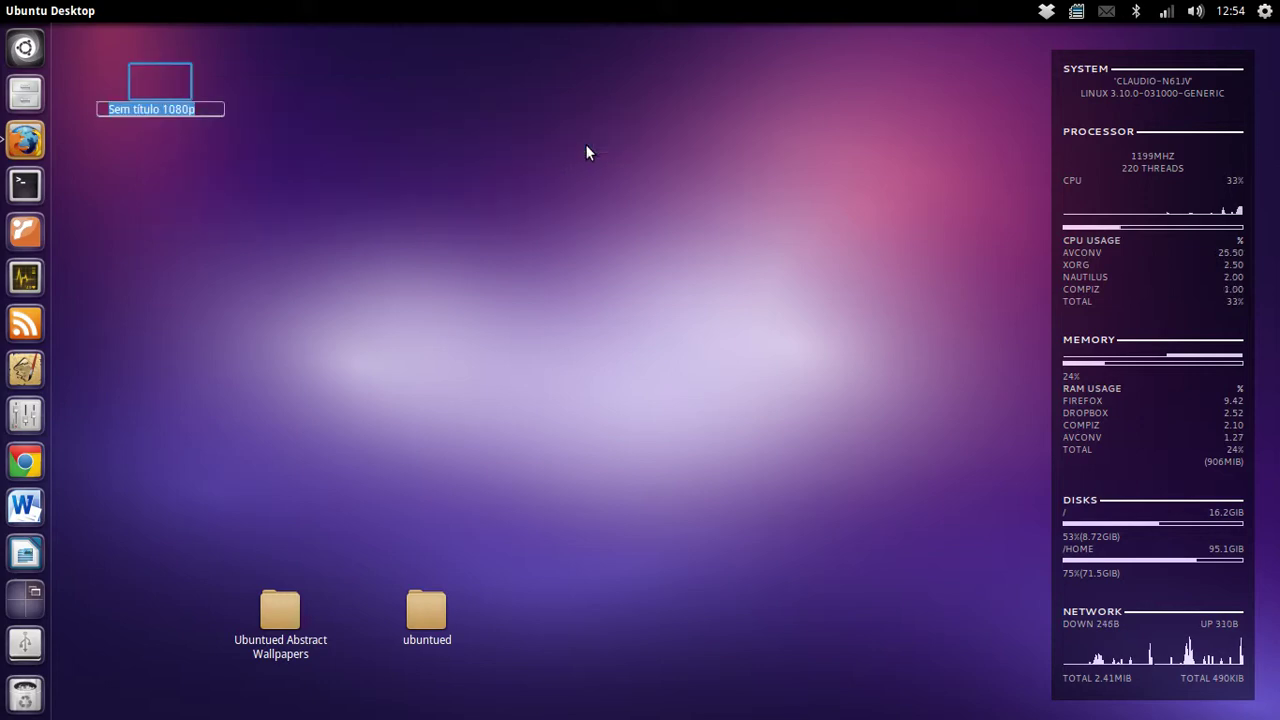
pyautogui.press('End')
pyautogui.press('BackSpace')
pyautogui.press('BackSpace')
pyautogui.press('BackSpace')
pyautogui.hotkey('ctrl', 'a')
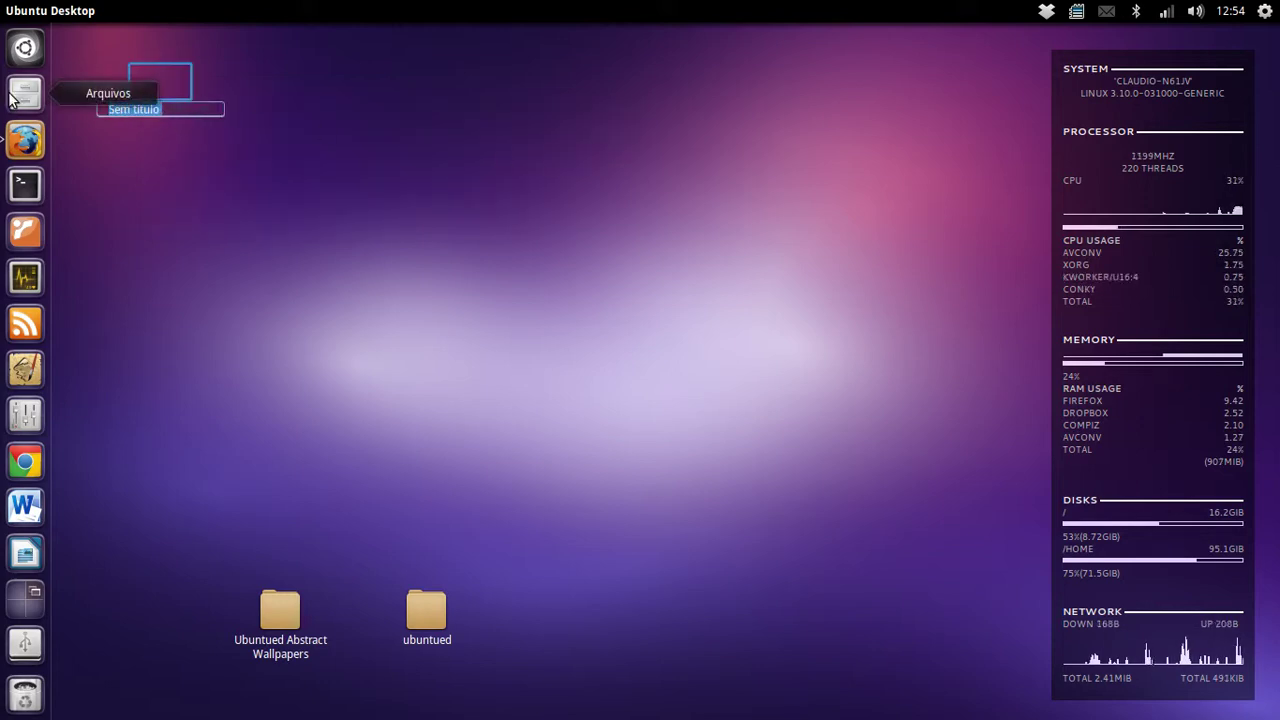
pyautogui.press('BackSpace')
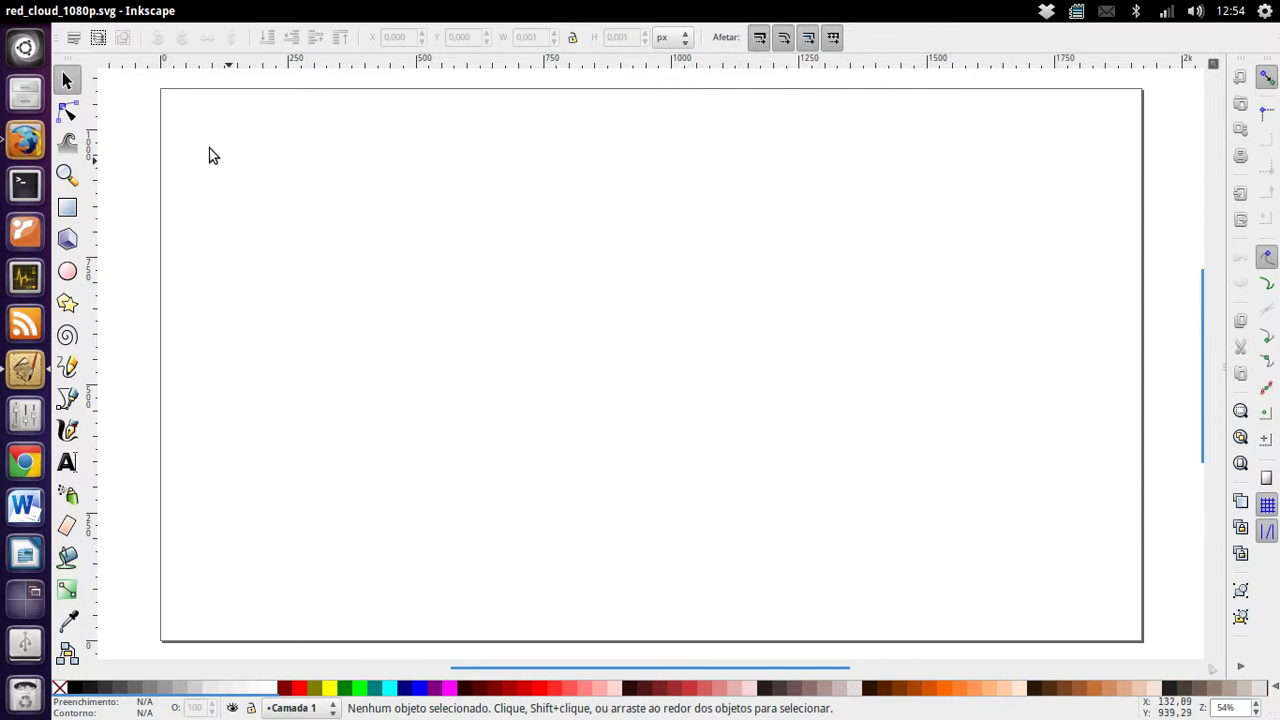
# Draw a closed wavy freehand outline across the page with the Pencil tool.
pyautogui.click(138, 8)
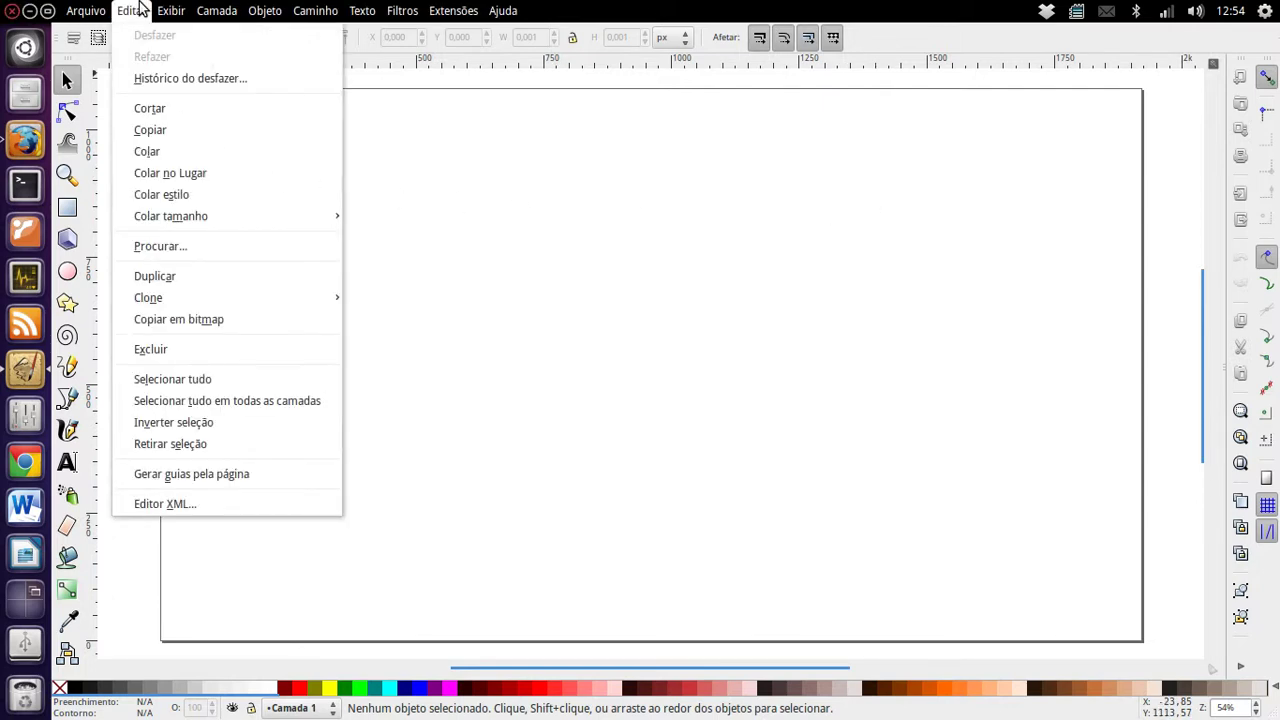
pyautogui.click(140, 8)
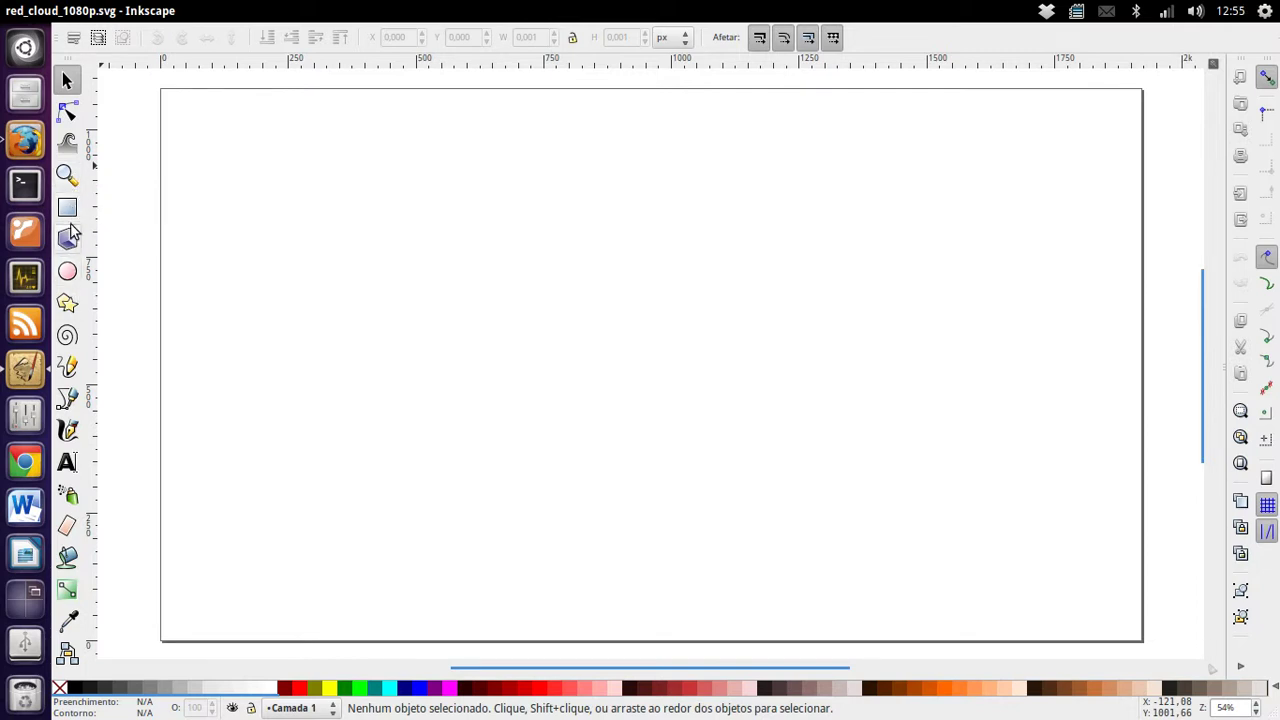
pyautogui.click(68, 368)
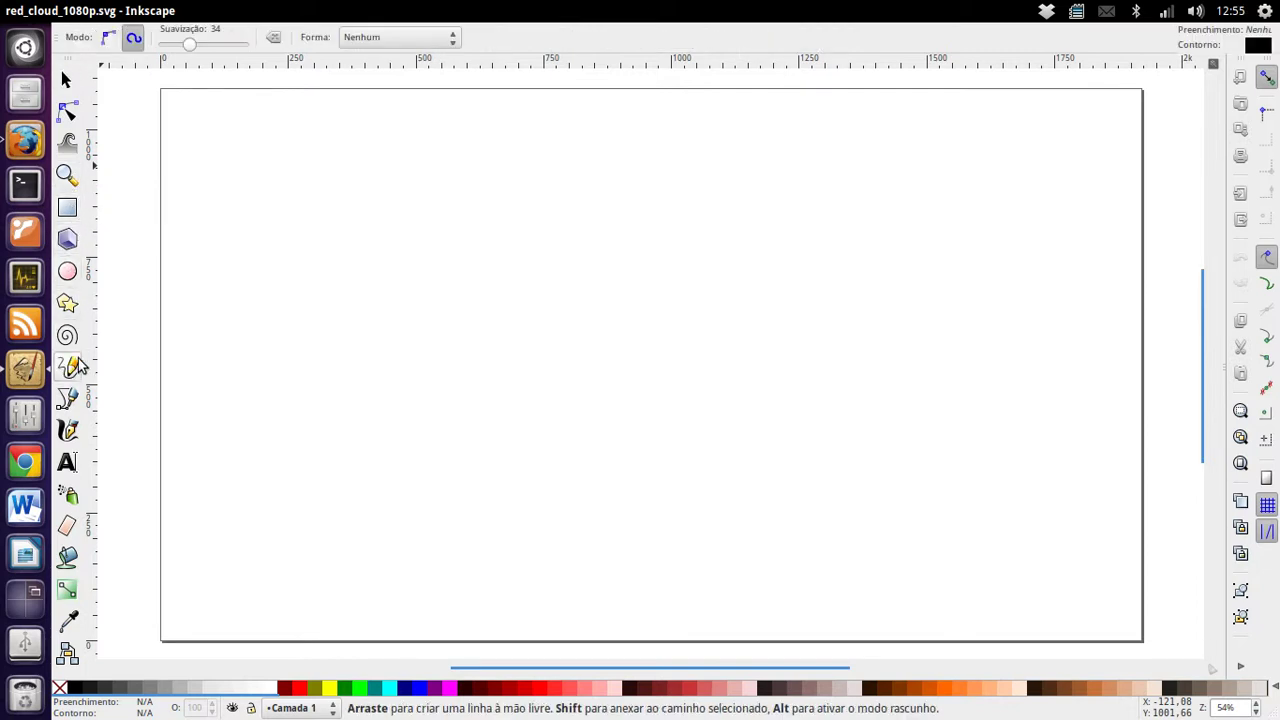
pyautogui.moveTo(130, 234)
pyautogui.mouseDown()
pyautogui.moveTo(818, 322)
pyautogui.moveTo(1031, 331)
pyautogui.moveTo(1130, 313)
pyautogui.moveTo(1200, 580)
pyautogui.moveTo(1198, 670)
pyautogui.mouseUp()
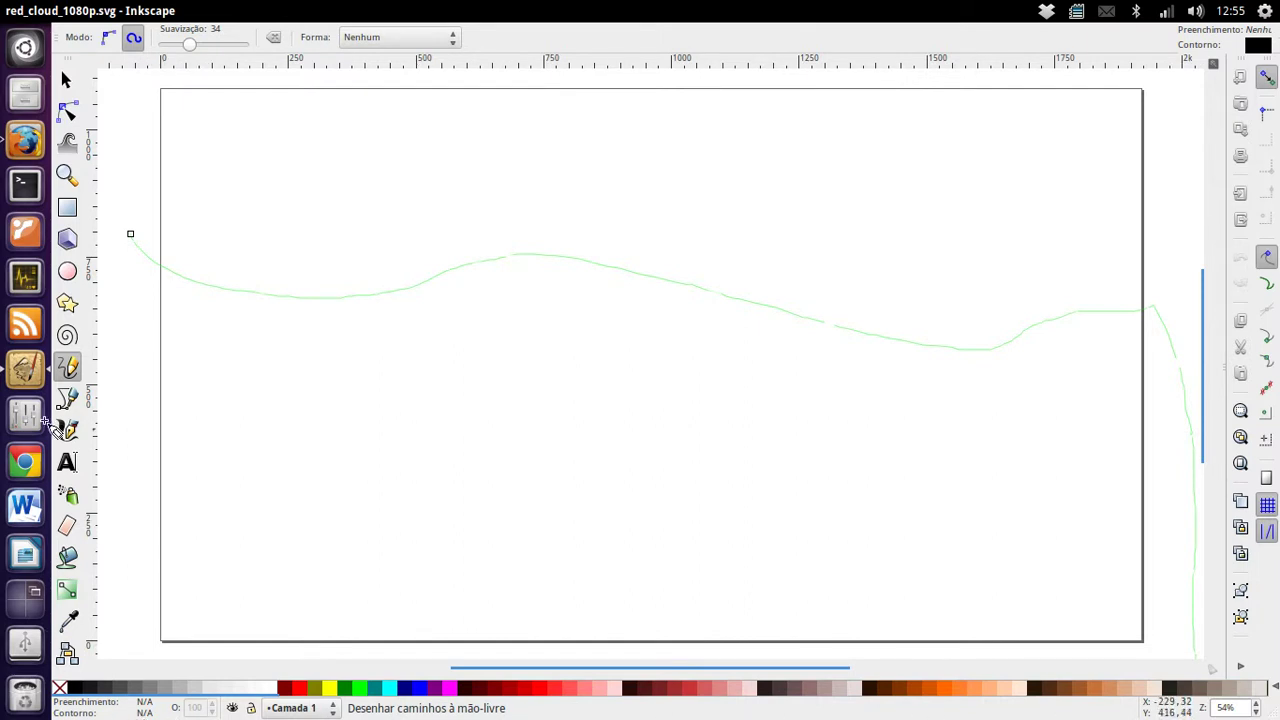
pyautogui.moveTo(130, 240); pyautogui.dragTo(129, 237)
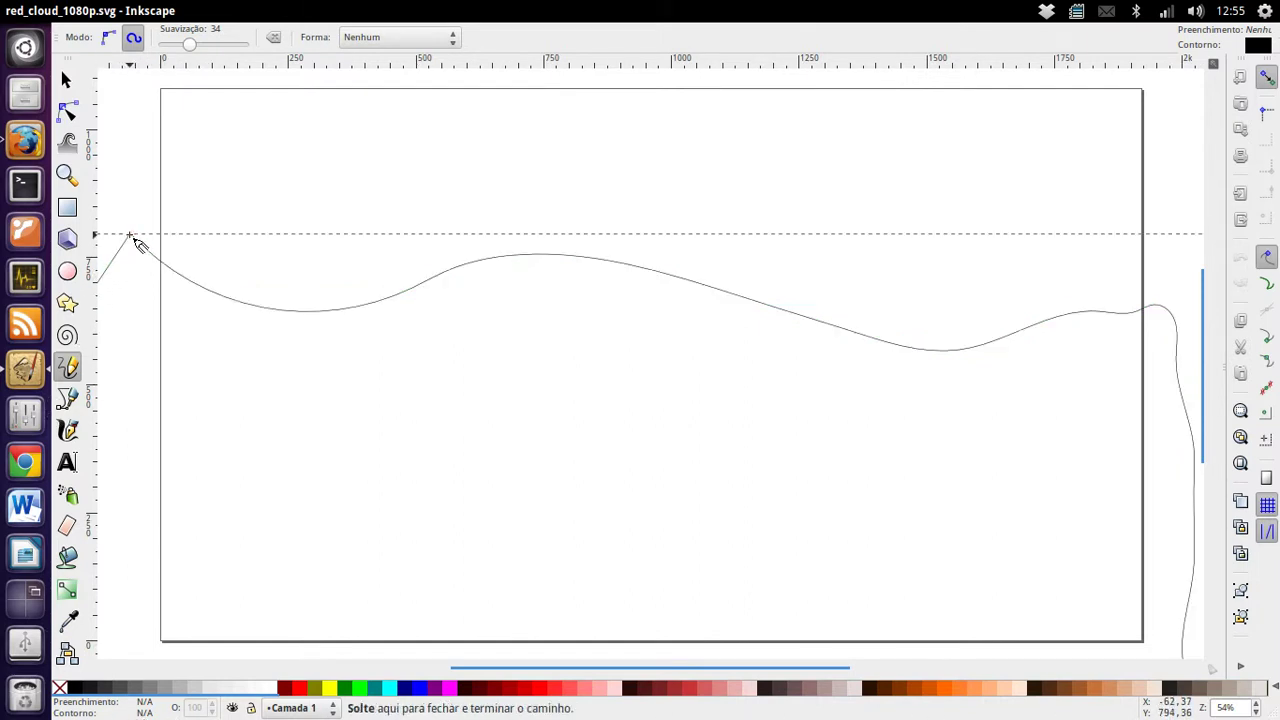
pyautogui.keyDown('ctrl'); pyautogui.scroll(-1, 205, 290); pyautogui.keyUp('ctrl')
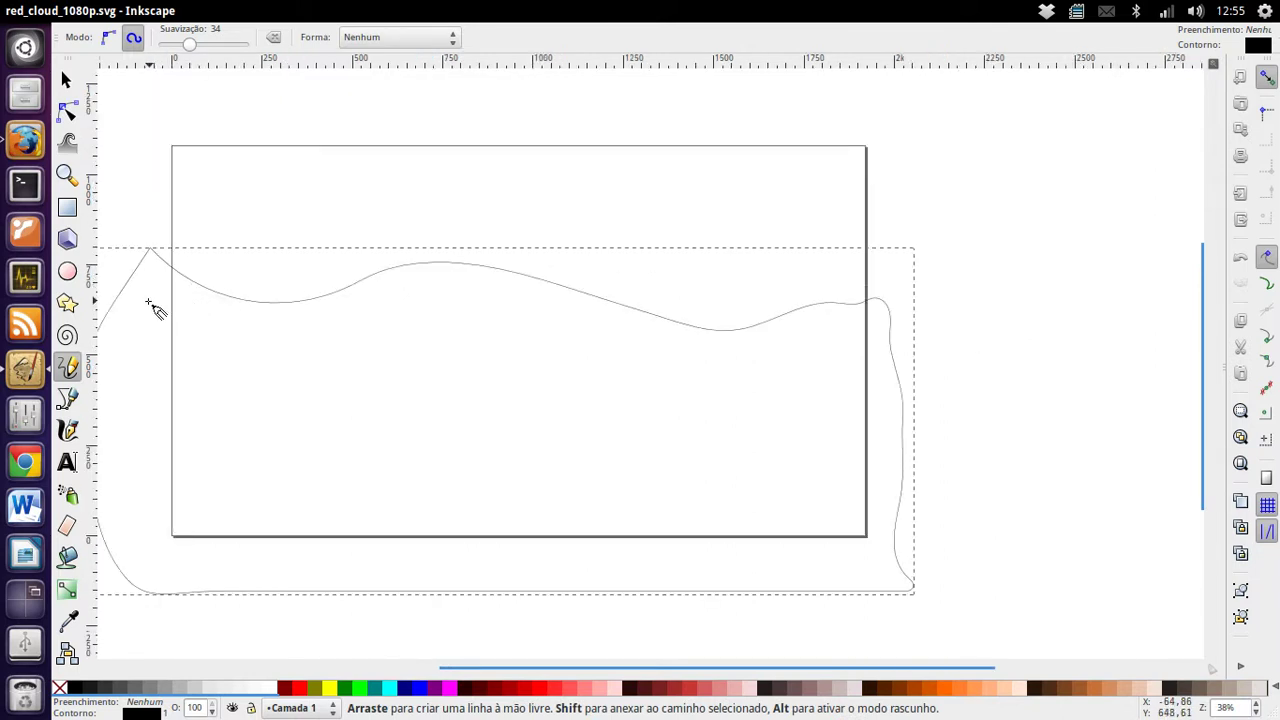
# Fill the closed freehand shape with black and switch to the Selector.
pyautogui.click(75, 687)
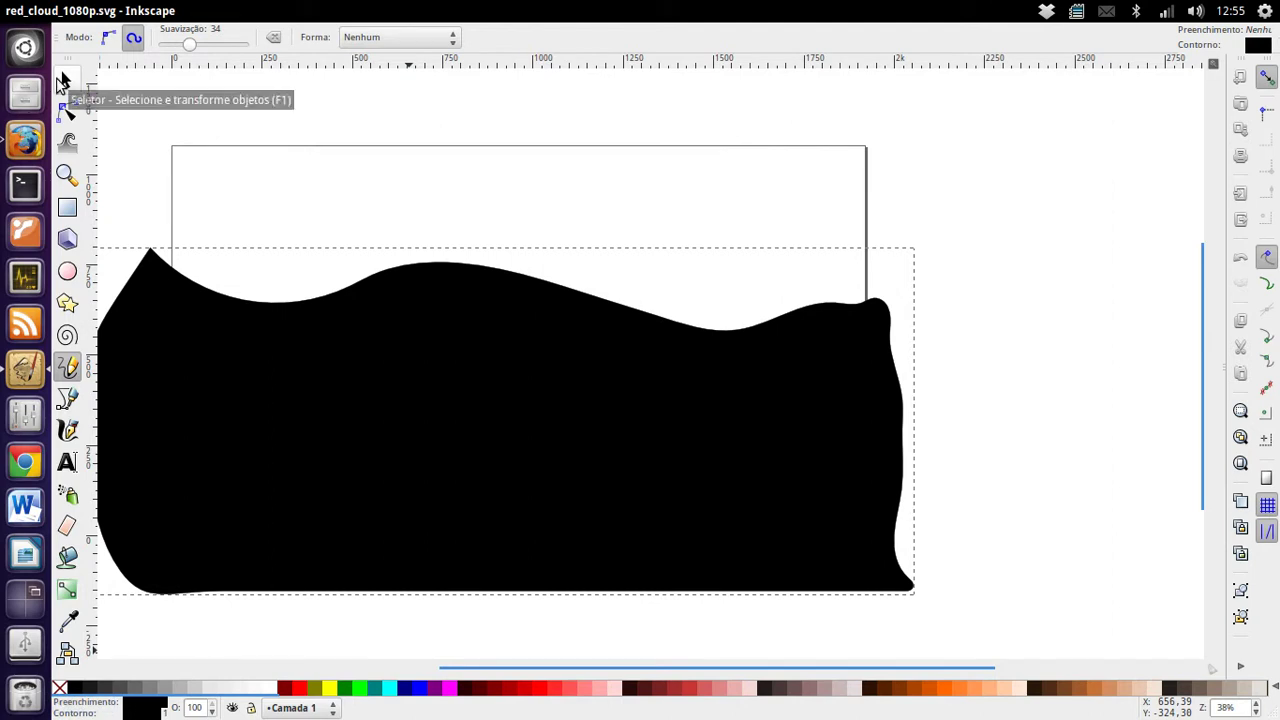
pyautogui.click(63, 82)
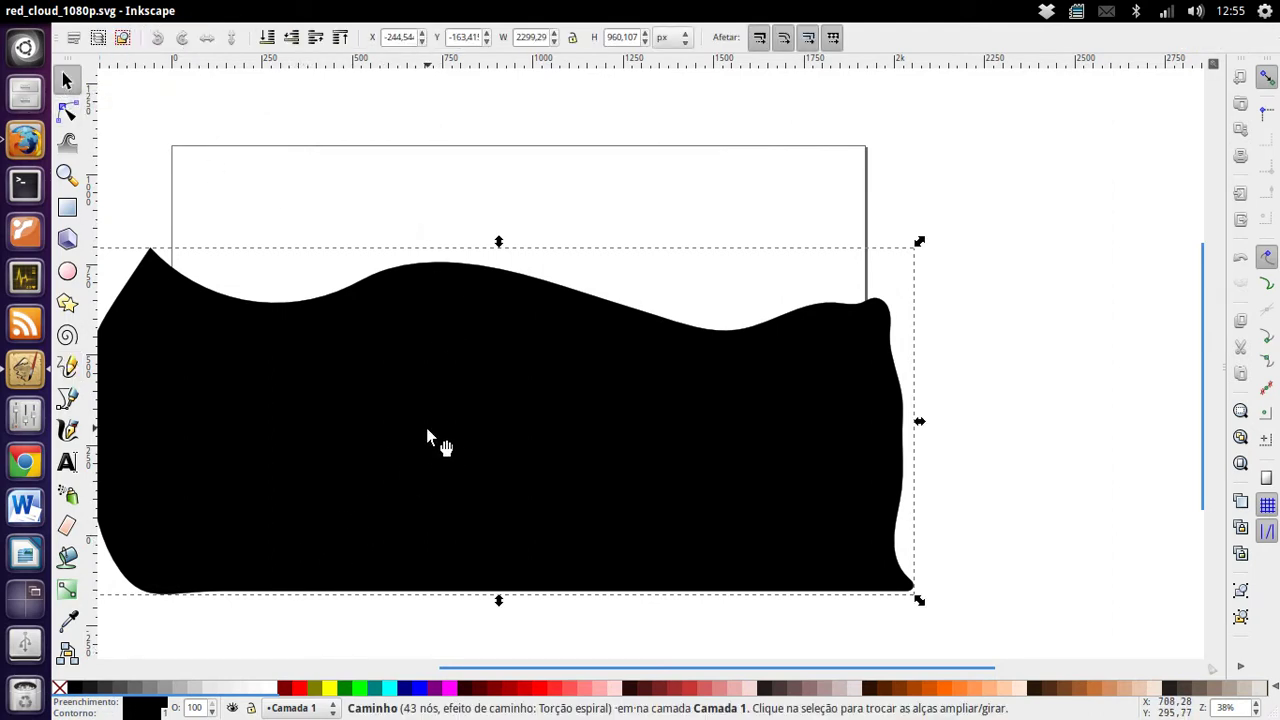
pyautogui.hscroll(-2, 426, 432)
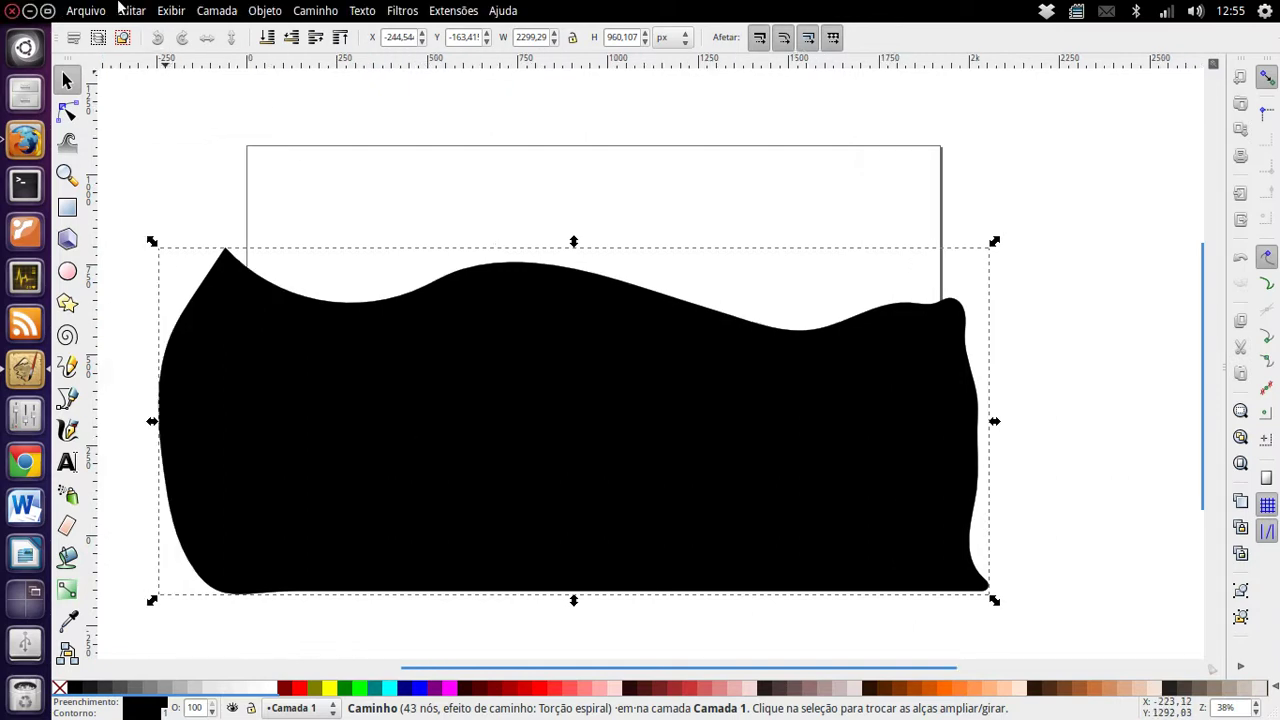
# Set the page background colour to dark red bb0000ff in Document Properties.
pyautogui.click(72, 9)
pyautogui.moveTo(118, 78)
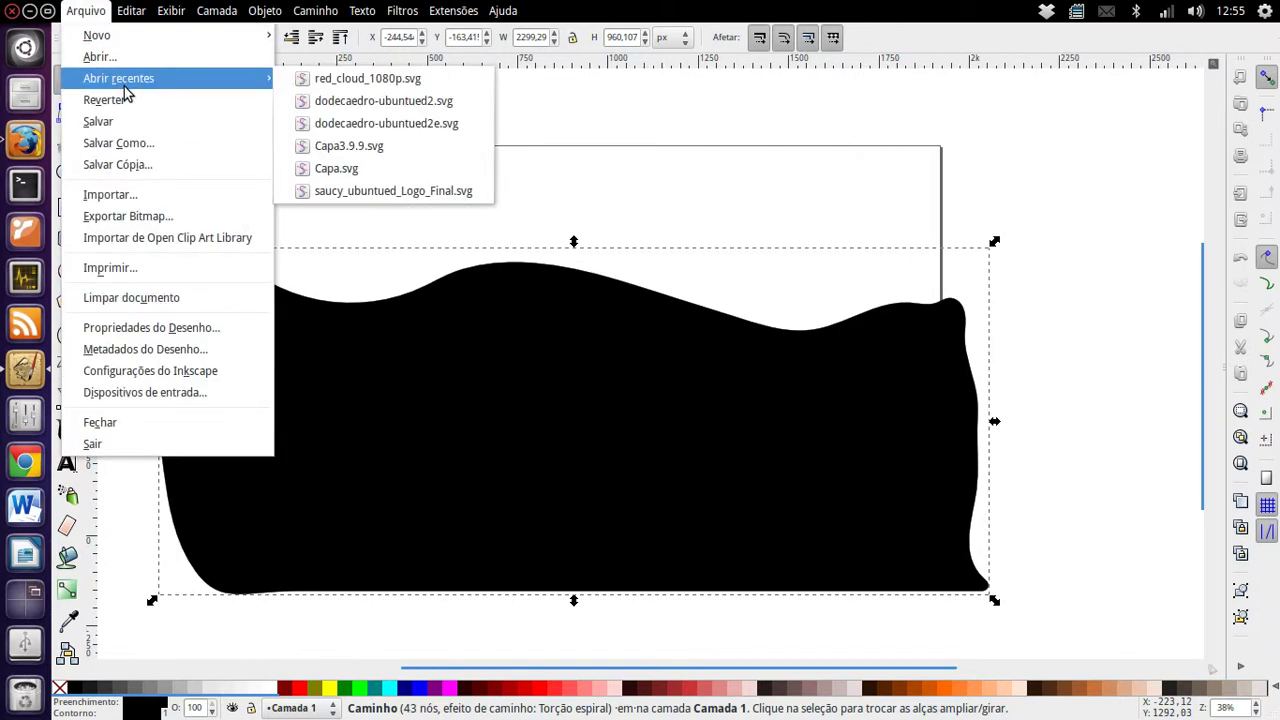
pyautogui.click(136, 327)
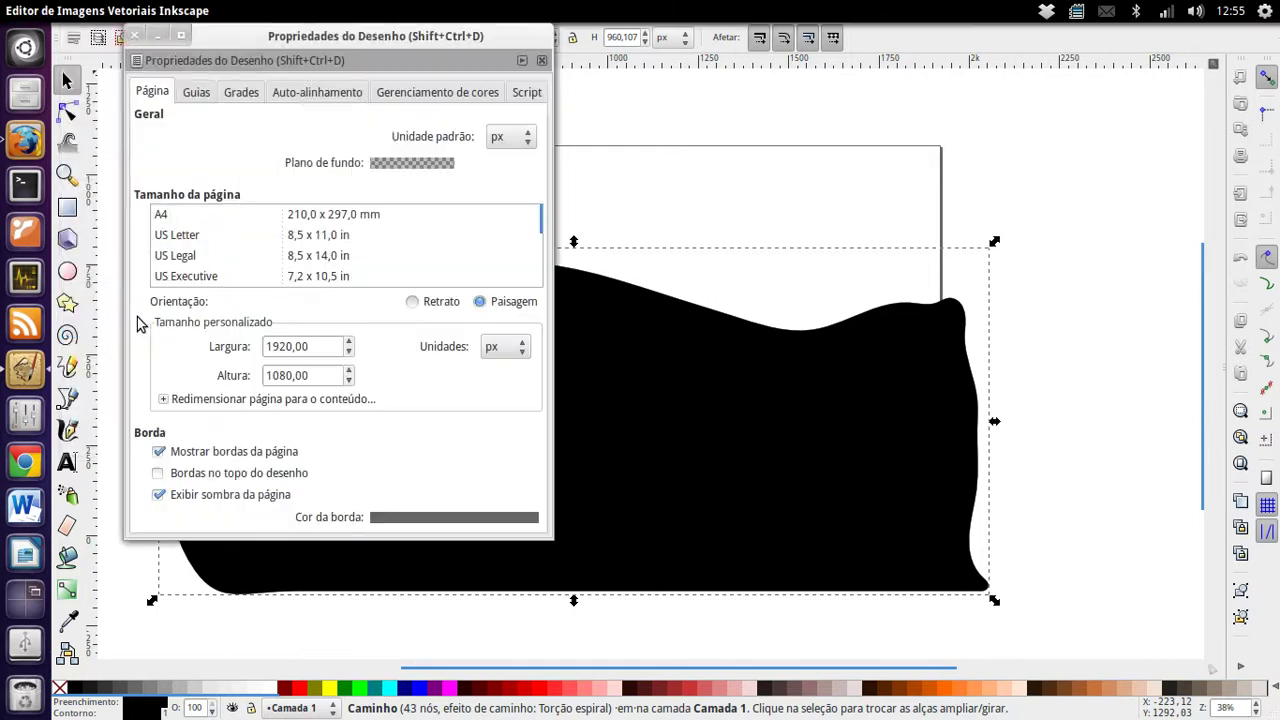
pyautogui.click(445, 162)
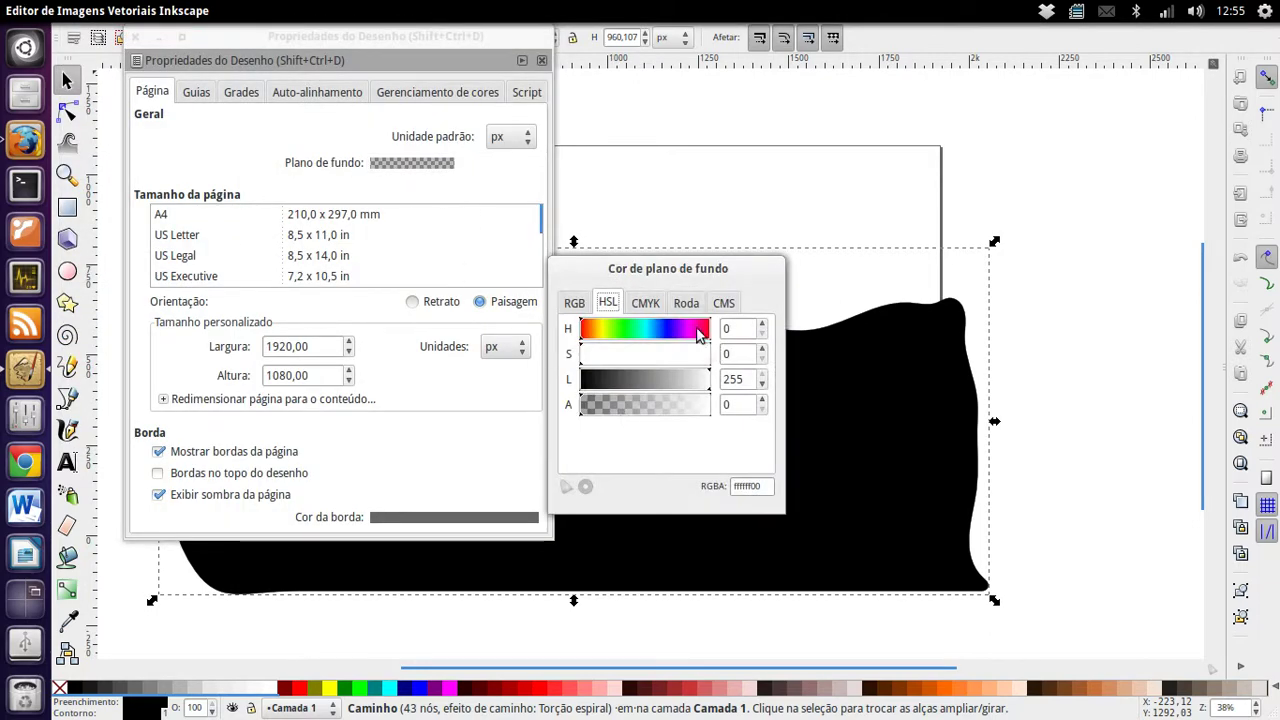
pyautogui.moveTo(631, 376); pyautogui.dragTo(710, 355)
pyautogui.moveTo(640, 388)
pyautogui.mouseDown()
pyautogui.moveTo(628, 387)
pyautogui.moveTo(847, 420)
pyautogui.mouseUp()
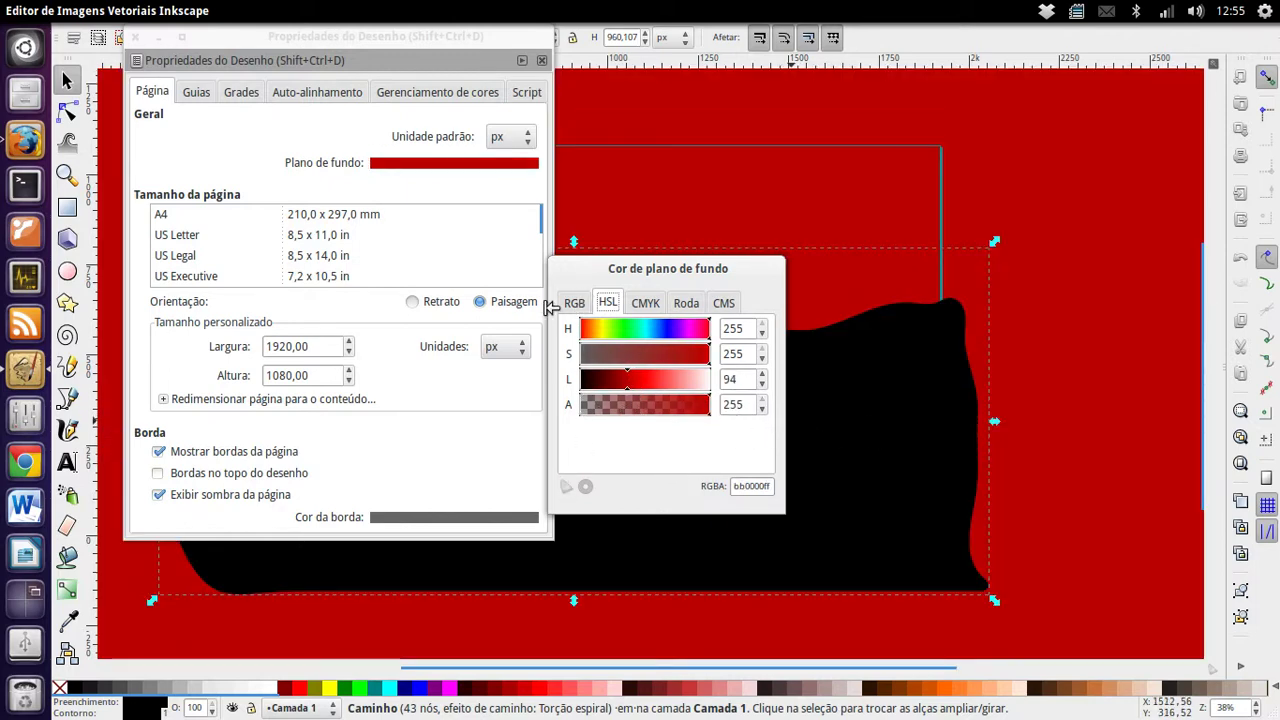
pyautogui.press('Escape')
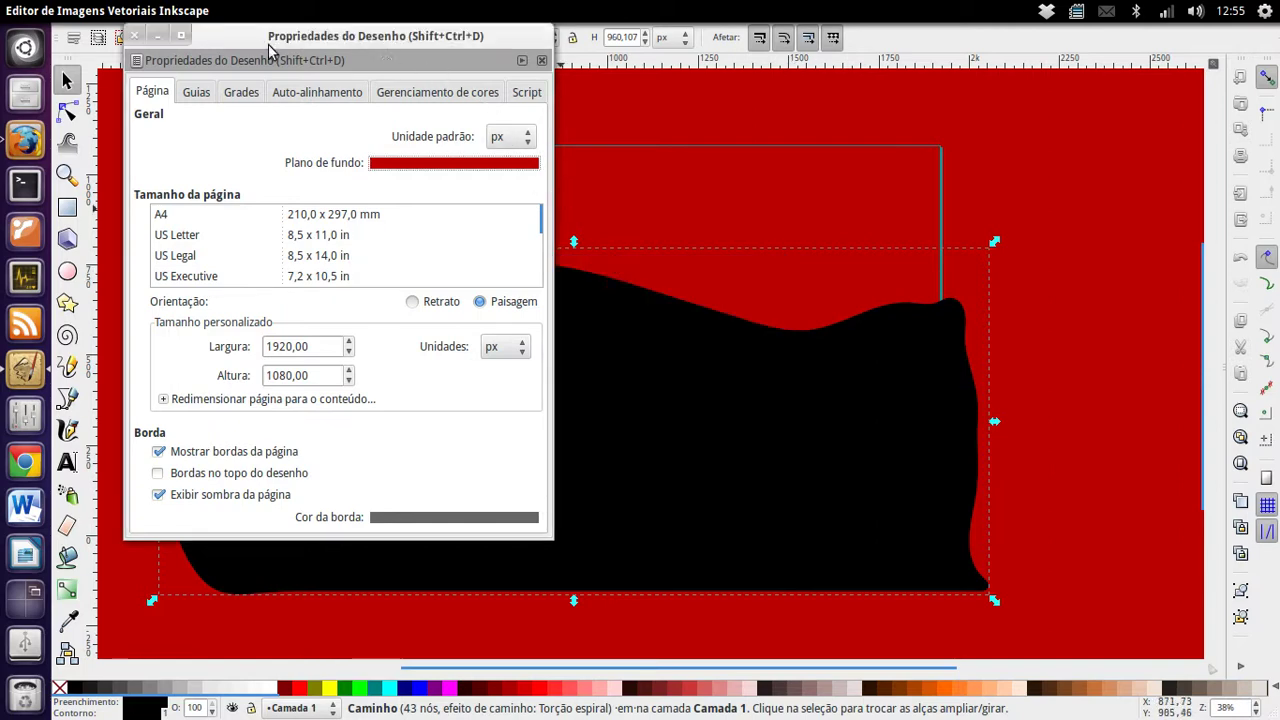
pyautogui.hotkey('ctrl', 'shift', 'd')
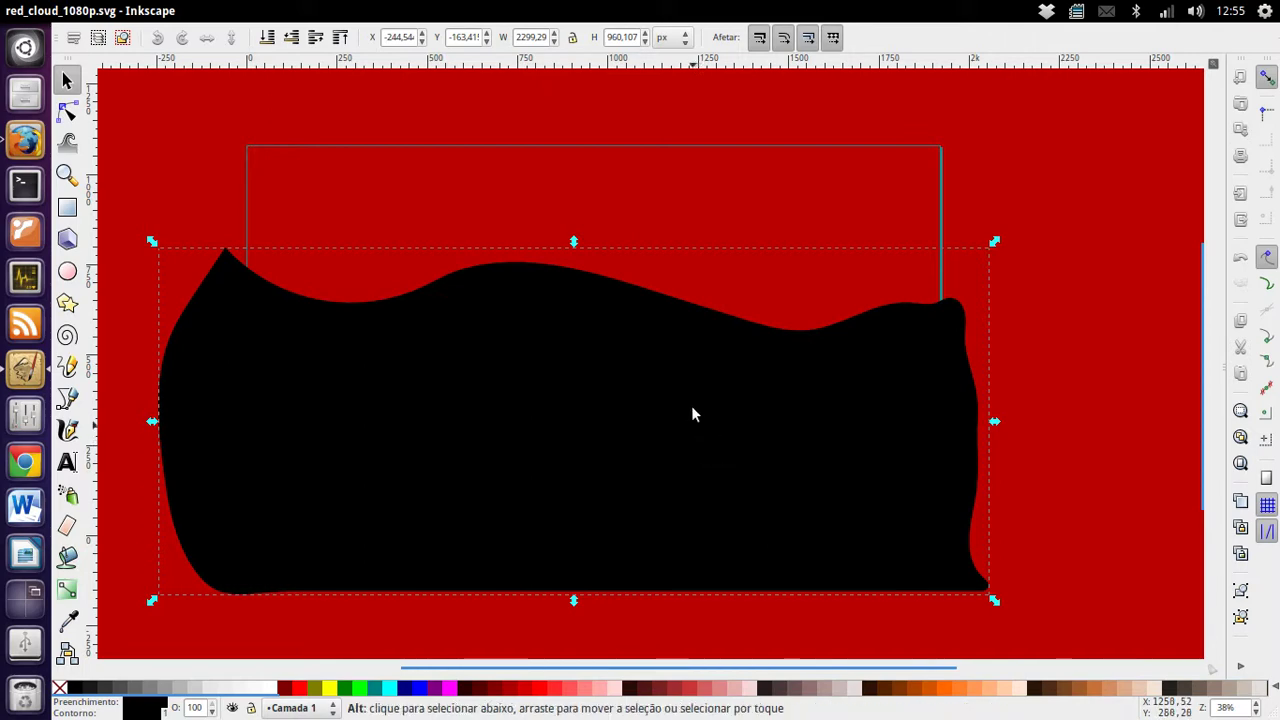
pyautogui.press('alt')
# Give the black shape a 13.9 blur in Fill and Stroke and nudge it slightly left.
pyautogui.write('preen')
pyautogui.press('Return')
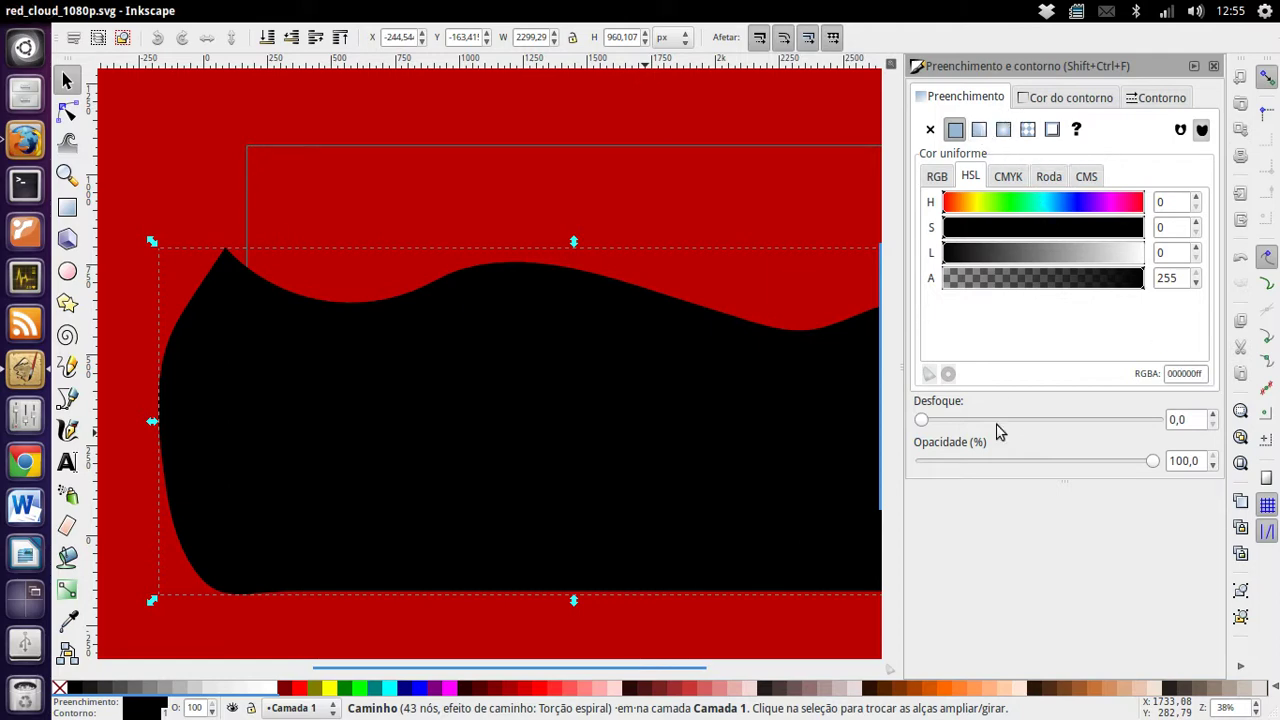
pyautogui.moveTo(922, 420); pyautogui.dragTo(956, 420)
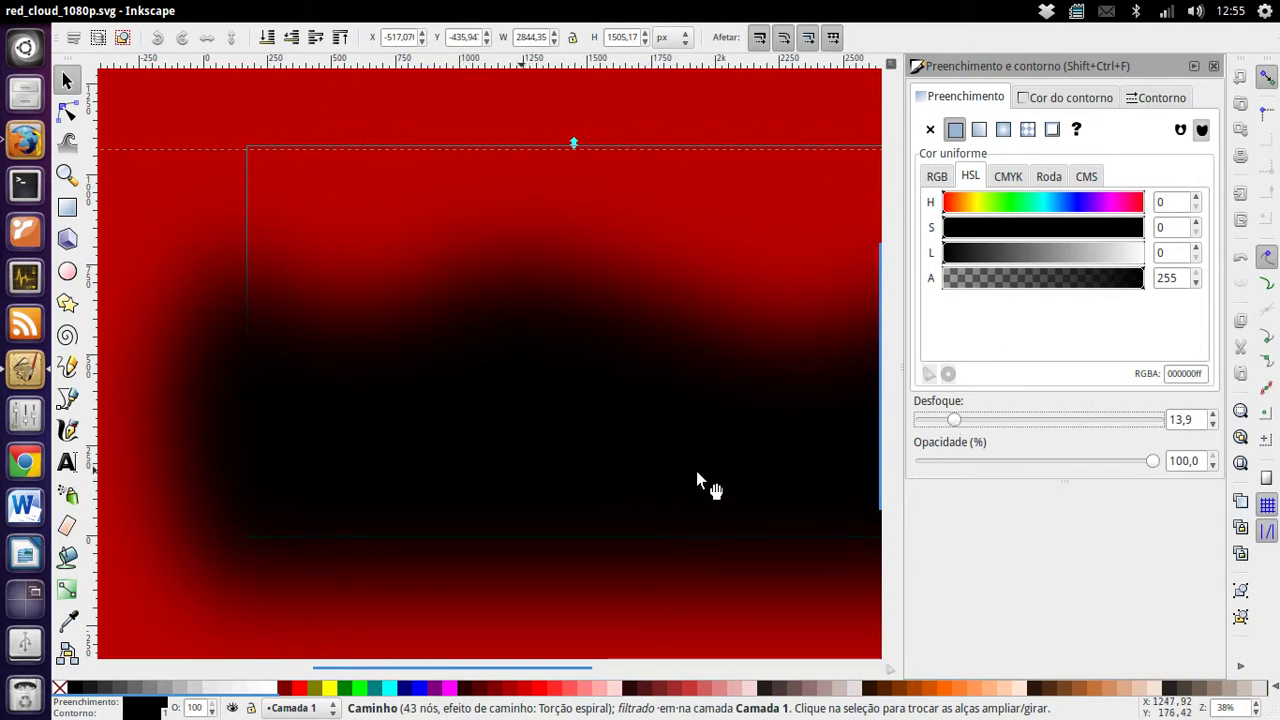
pyautogui.moveTo(694, 471); pyautogui.dragTo(677, 478)
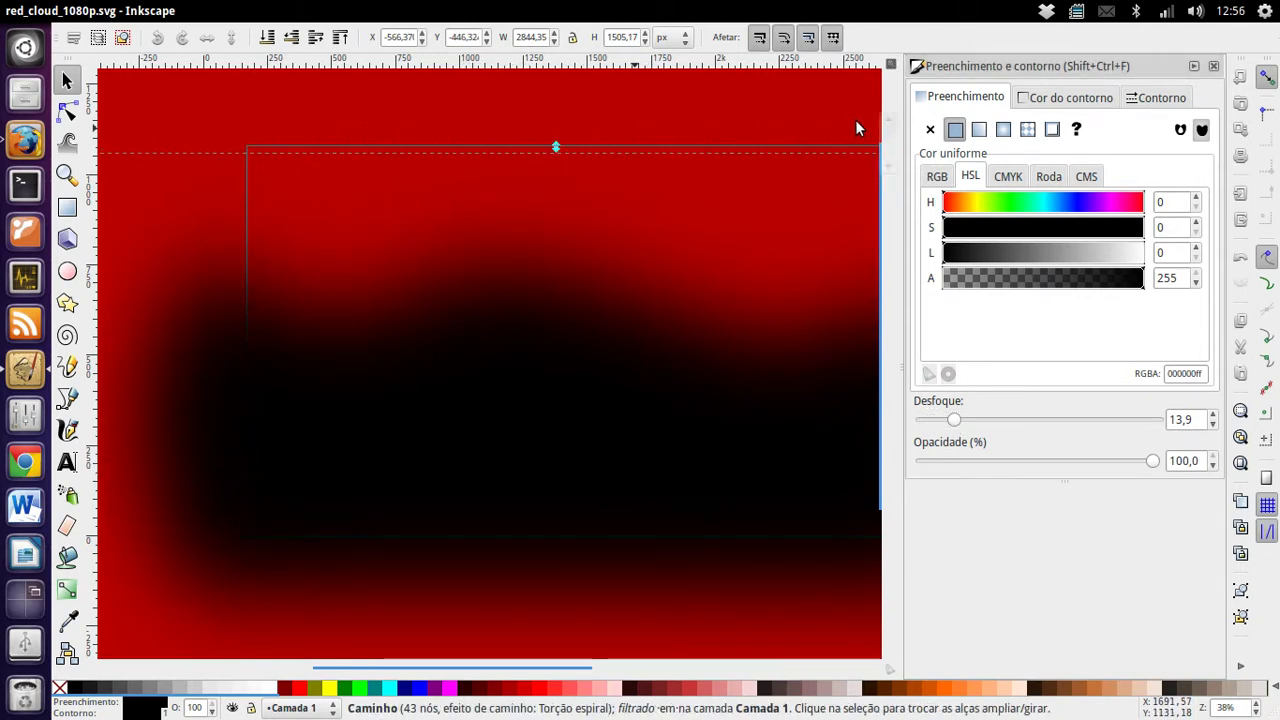
pyautogui.click(1194, 66)
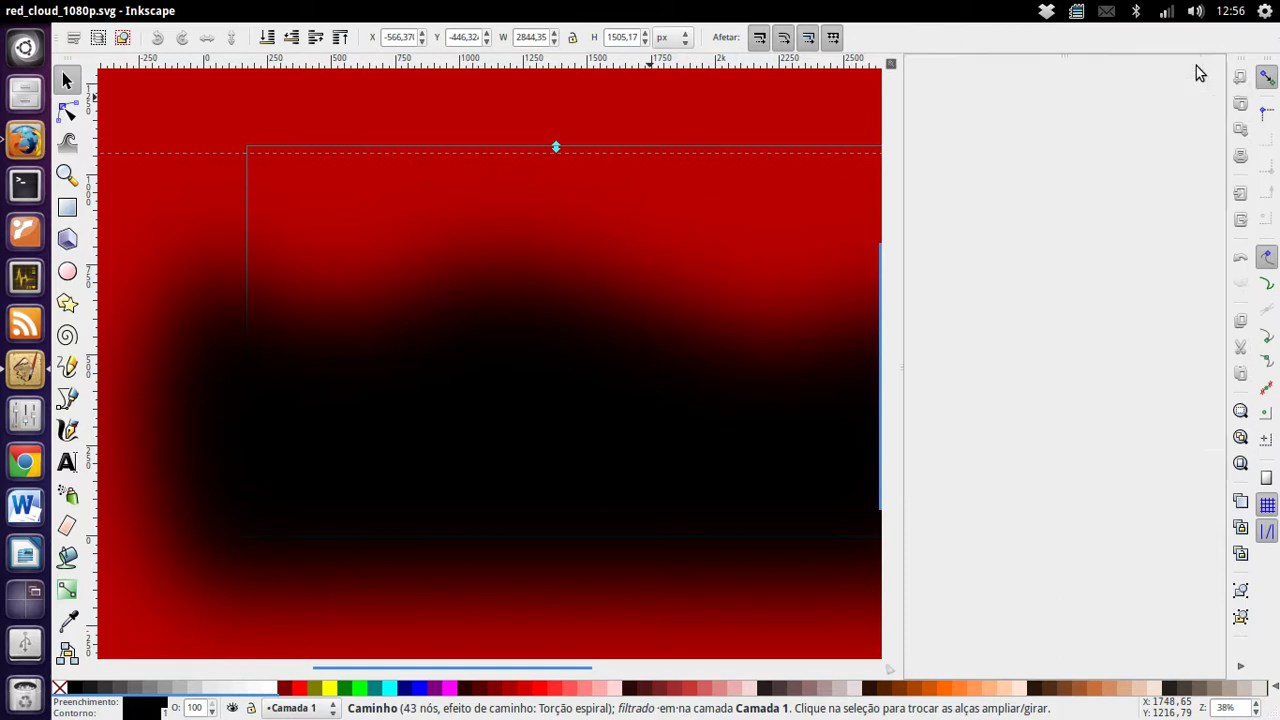
pyautogui.press('Escape')
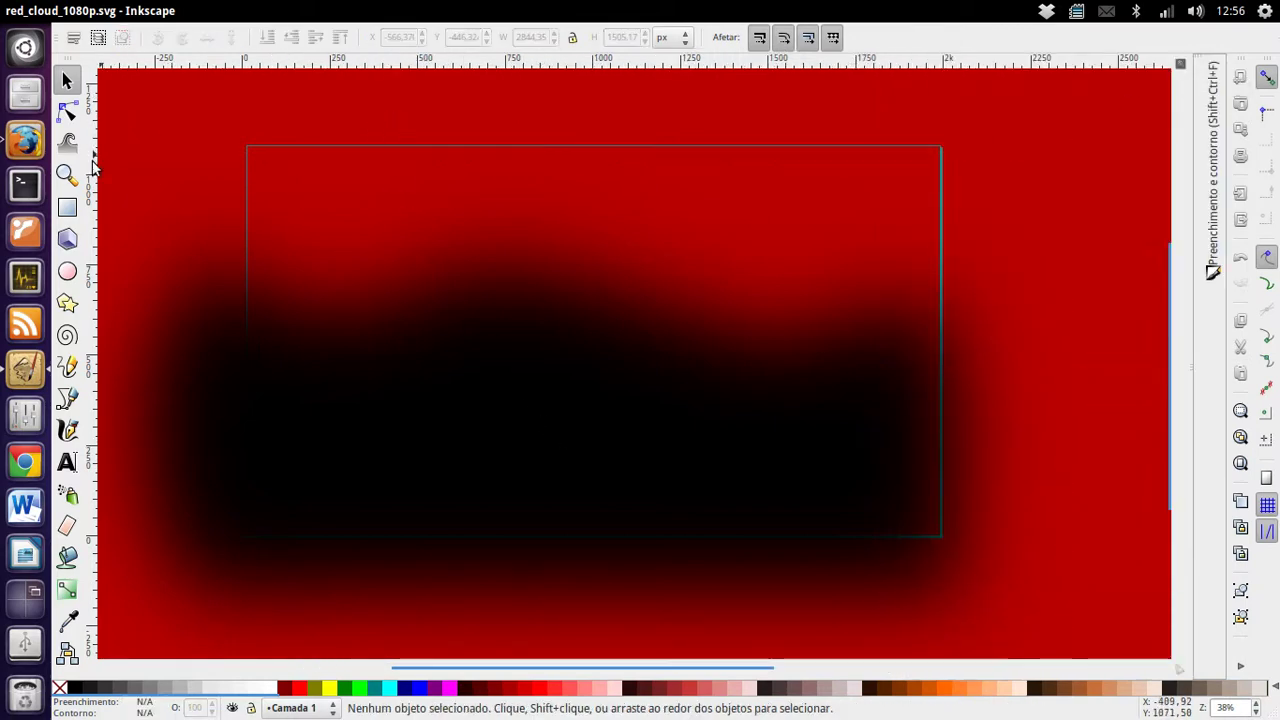
# Draw a rectangle covering most of the page and fill it with pink #FF8080.
pyautogui.click(67, 207)
pyautogui.moveTo(220, 108)
pyautogui.mouseDown()
pyautogui.moveTo(897, 485)
pyautogui.moveTo(963, 561)
pyautogui.mouseUp()
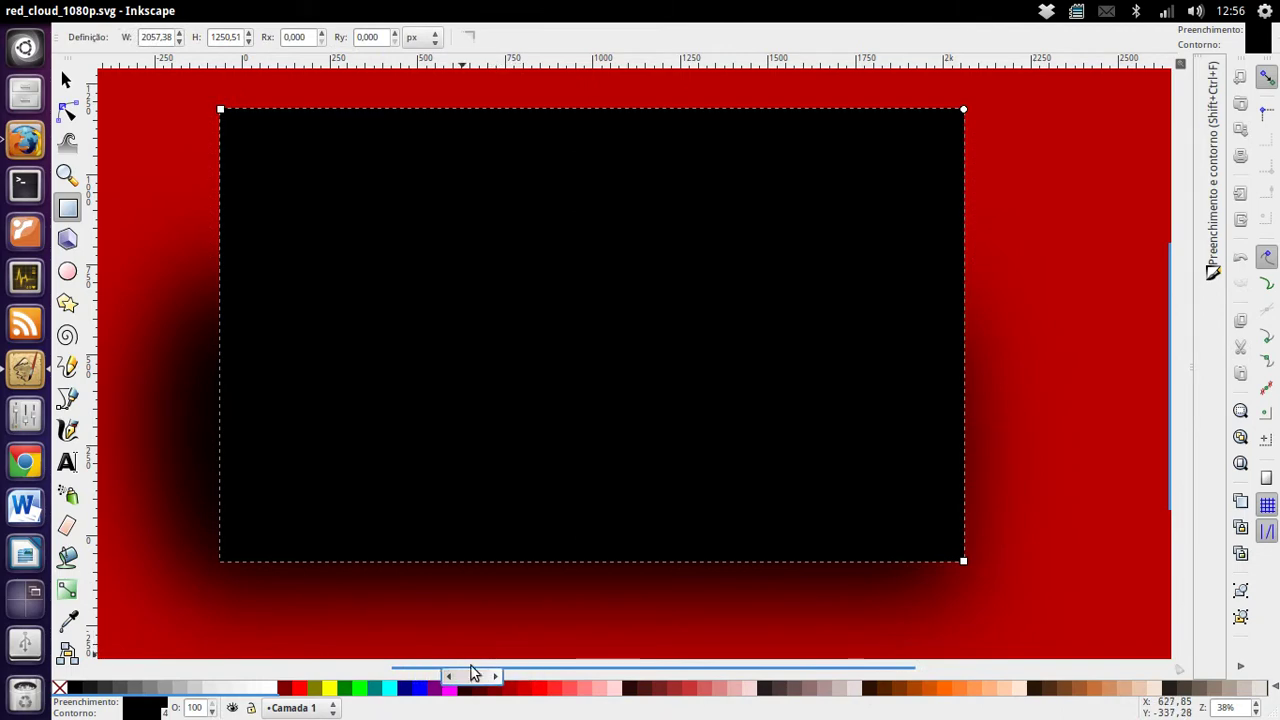
pyautogui.click(588, 690)
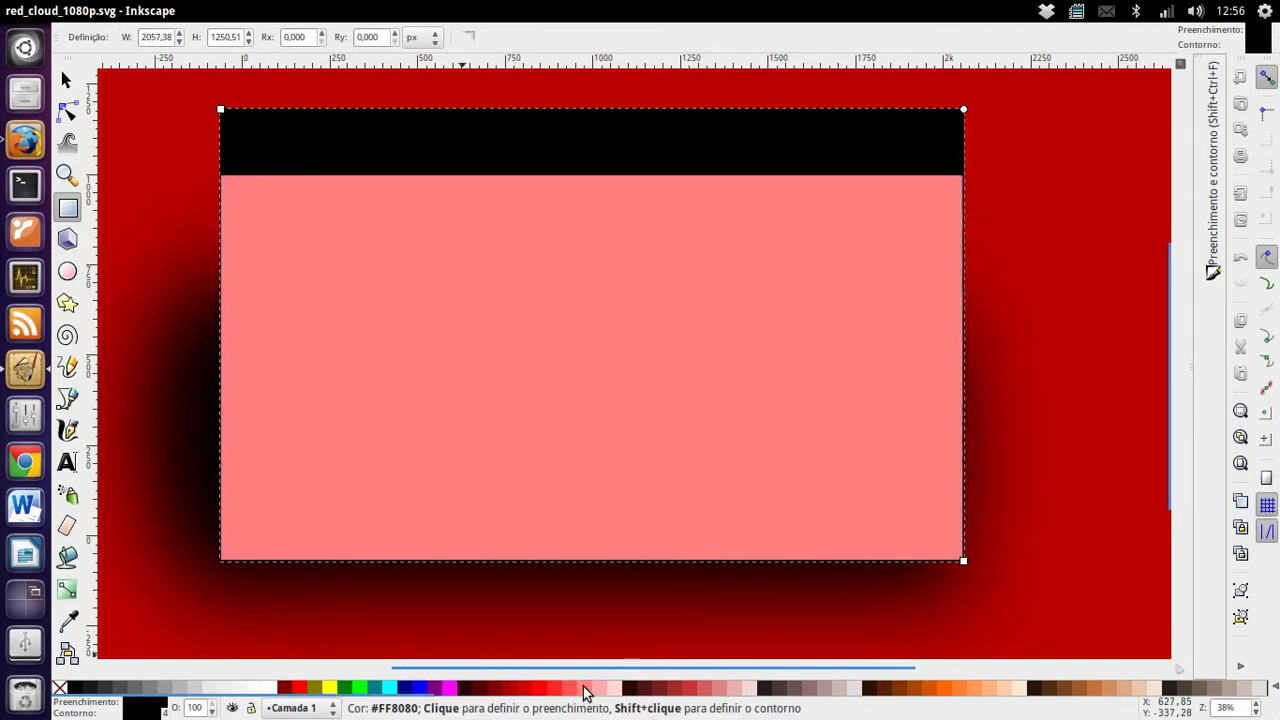
pyautogui.click(1215, 266)
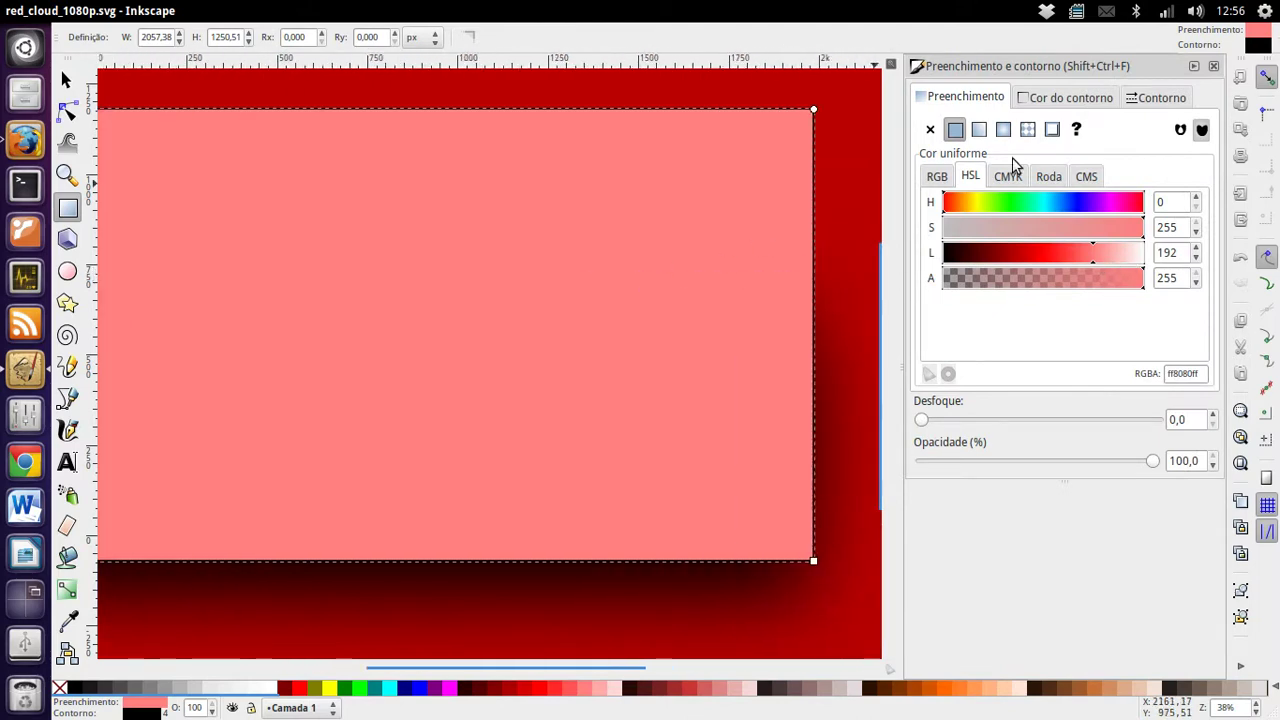
# Make the rectangle's fill a radial gradient, flatten it vertically, and move its centre up-left.
pyautogui.click(1003, 129)
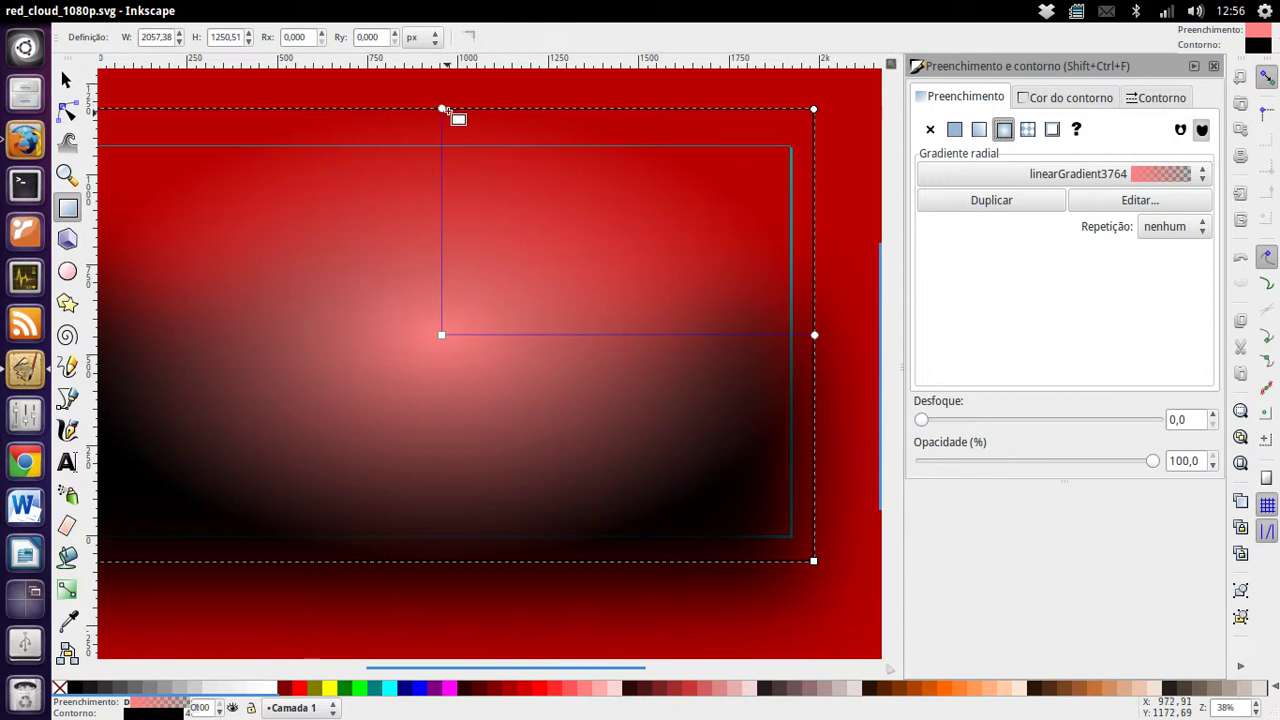
pyautogui.moveTo(444, 110); pyautogui.dragTo(444, 172)
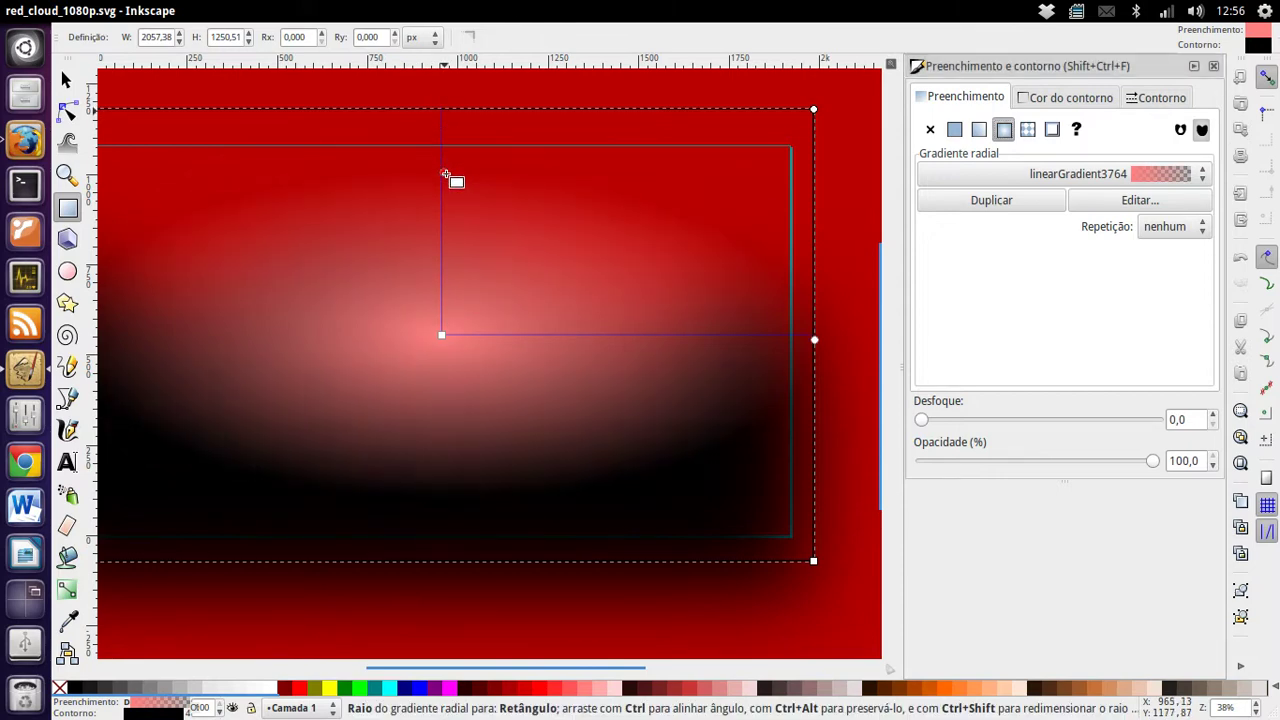
pyautogui.click(442, 336)
pyautogui.moveTo(442, 336); pyautogui.dragTo(380, 312)
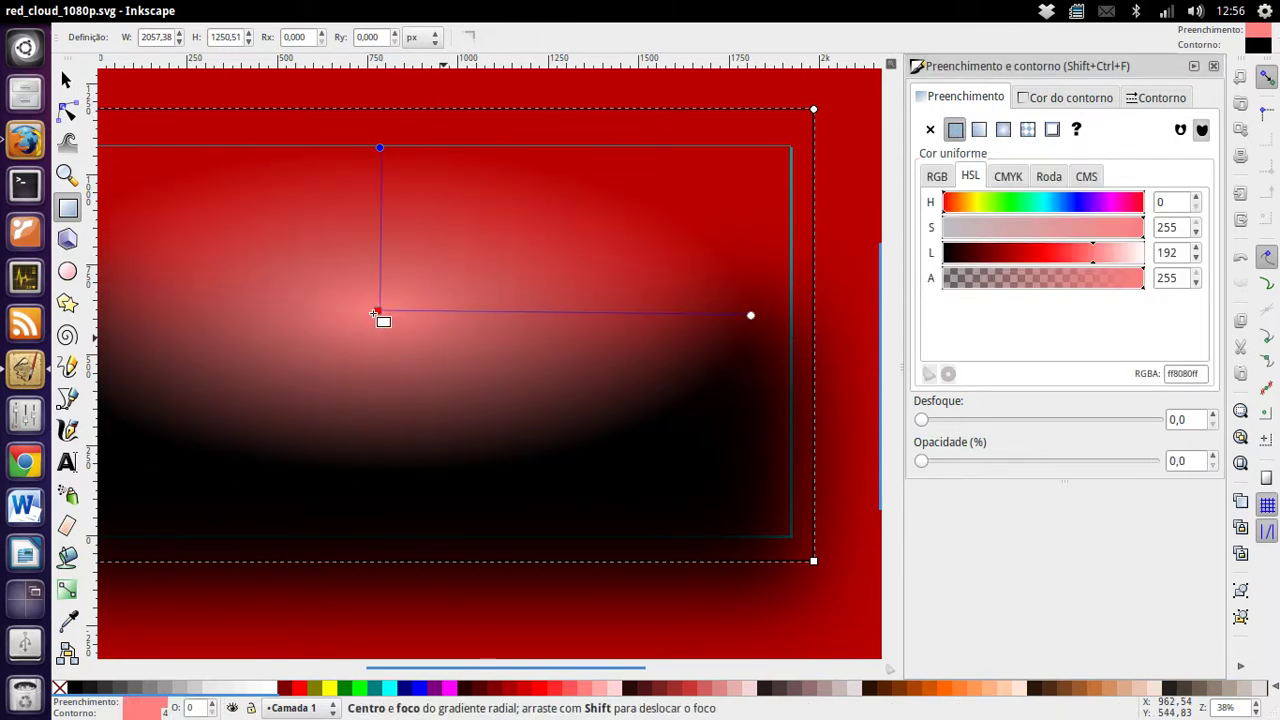
pyautogui.hscroll(-2, 380, 314)
pyautogui.hscroll(2, 385, 310)
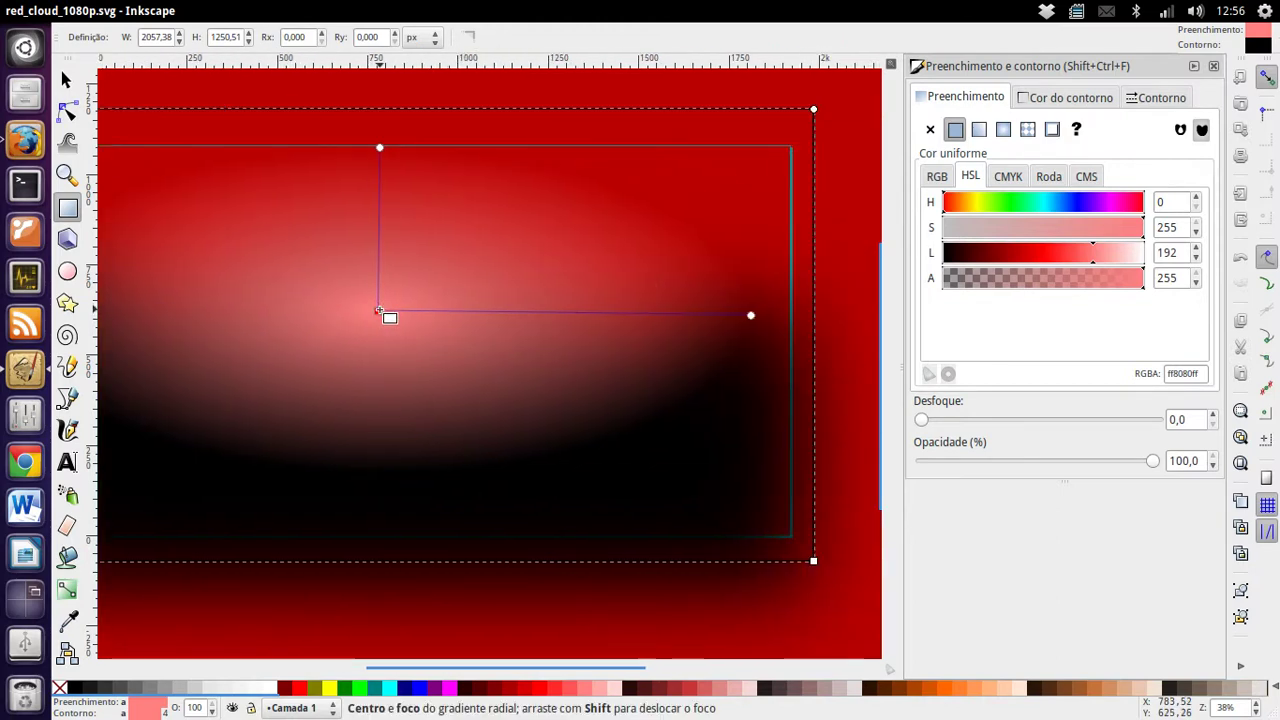
pyautogui.moveTo(382, 310); pyautogui.dragTo(282, 288)
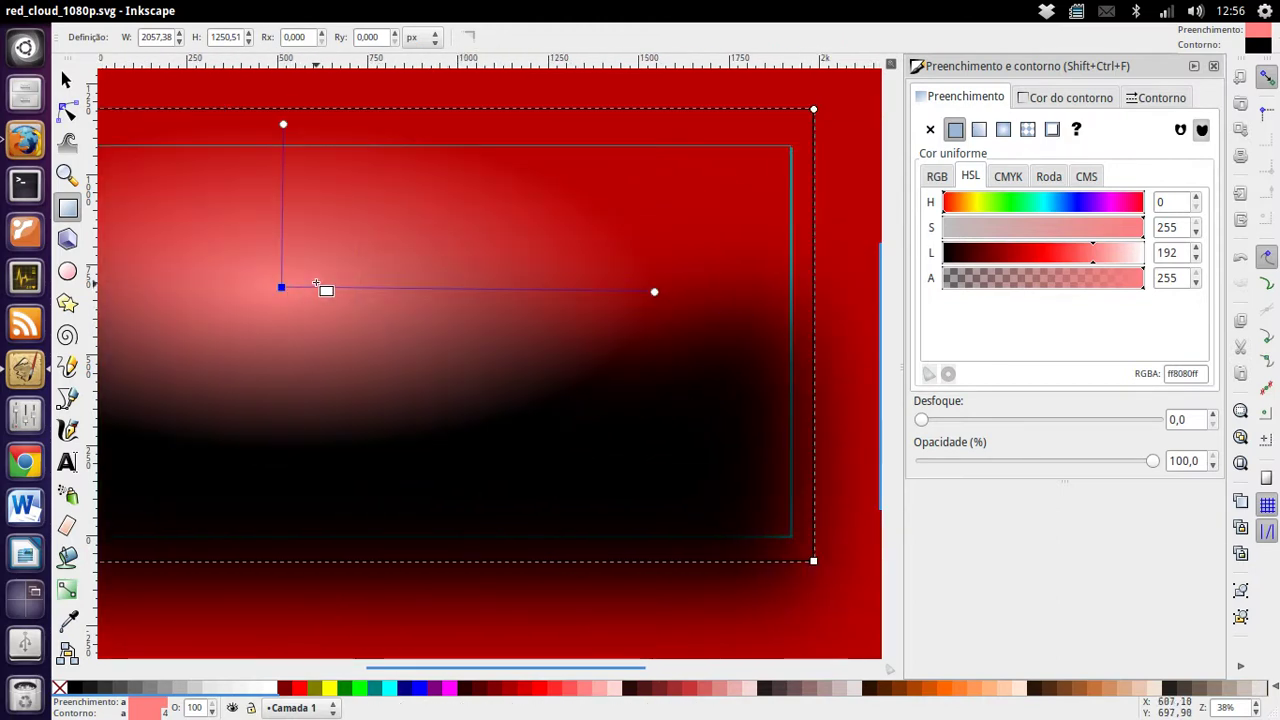
pyautogui.hscroll(-4, 325, 290)
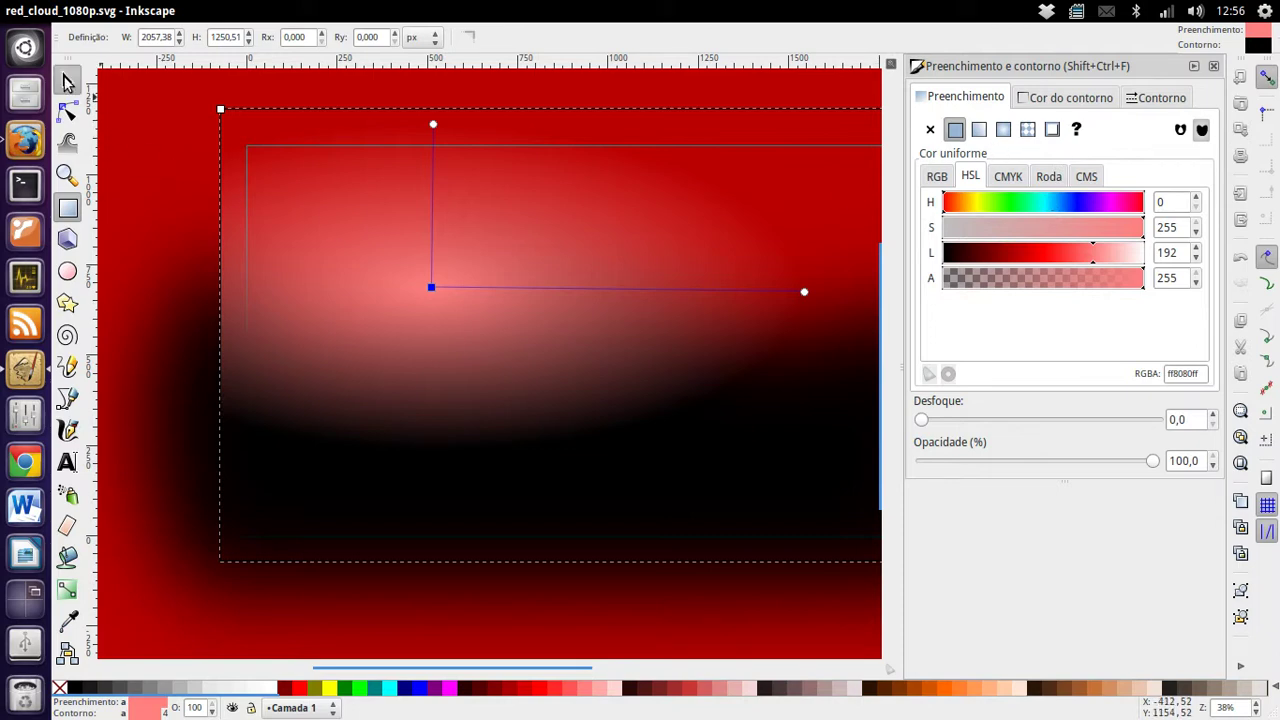
pyautogui.click(66, 80)
# In the gradient editor, darken the transparent outer stop to dark red (Lightness 62).
pyautogui.click(1160, 202)
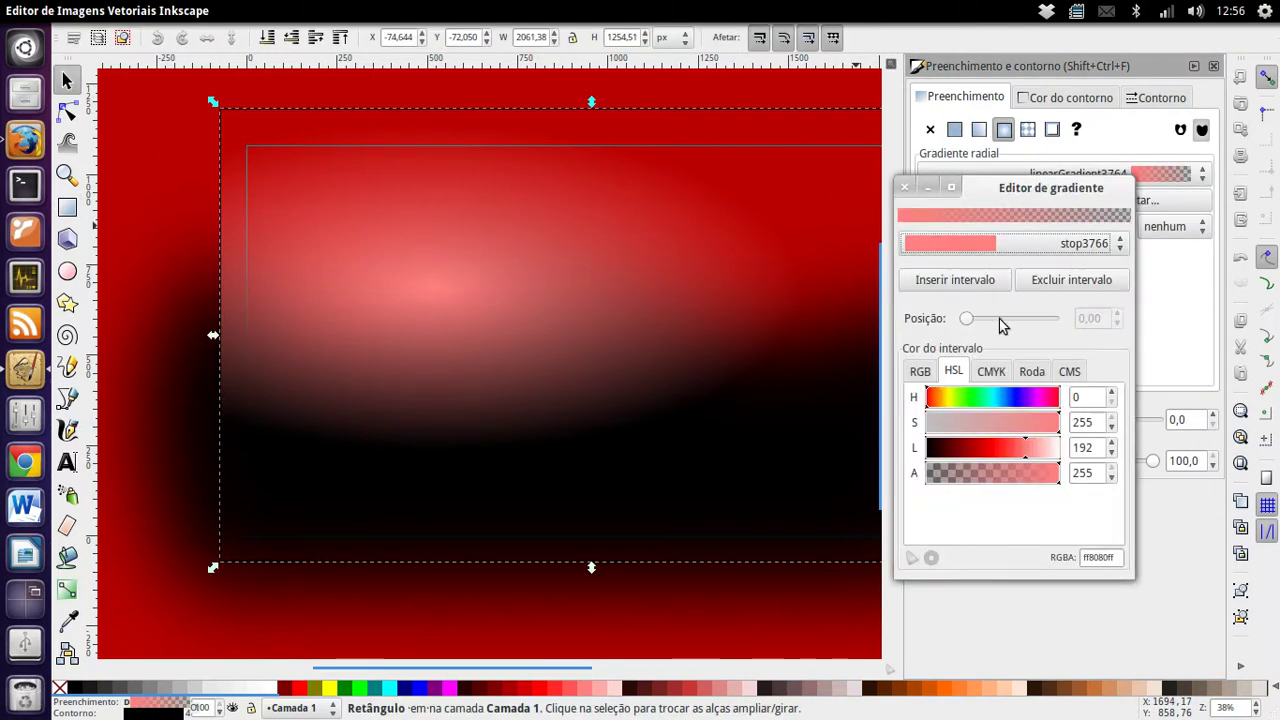
pyautogui.click(982, 242)
pyautogui.click(990, 266)
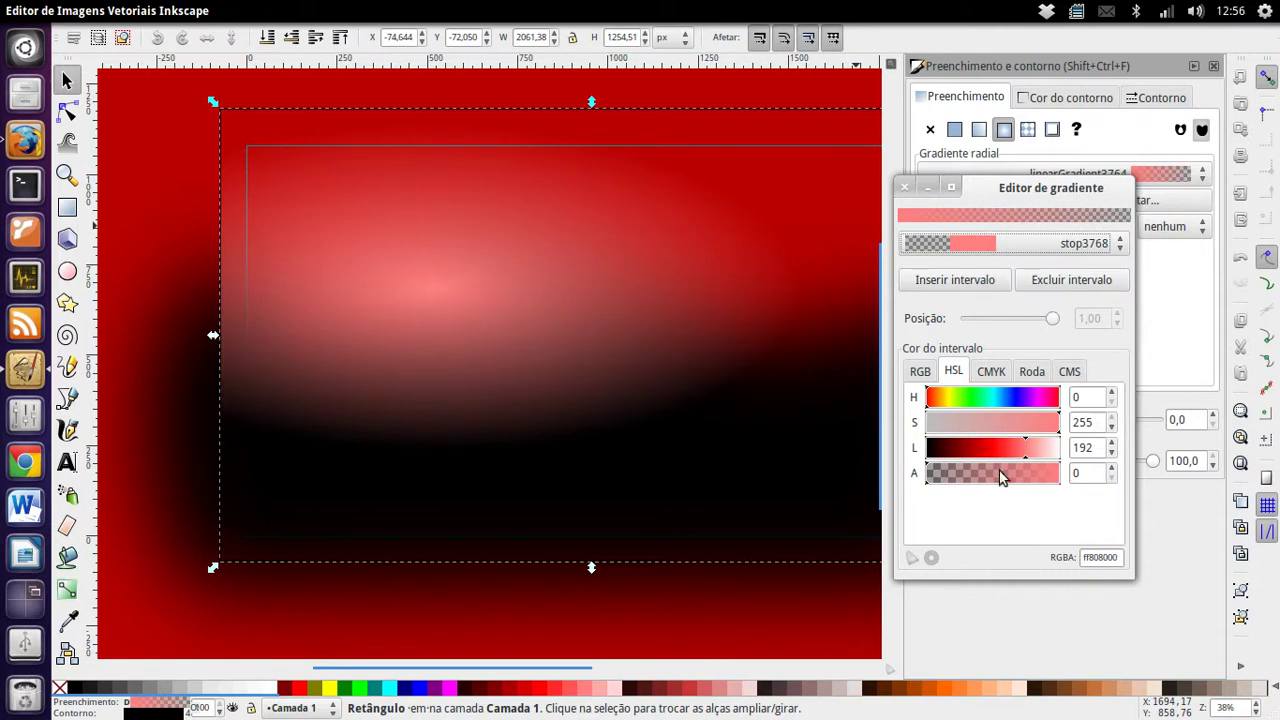
pyautogui.moveTo(987, 455); pyautogui.dragTo(842, 440)
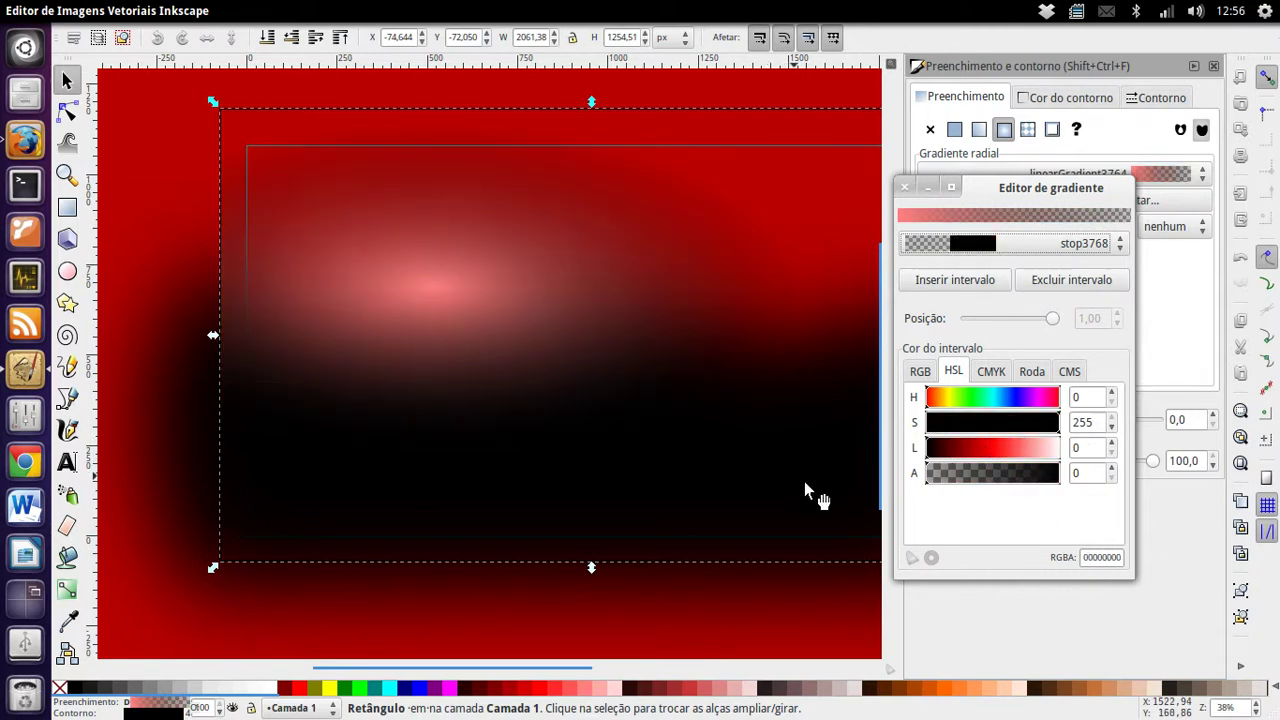
pyautogui.click(958, 453)
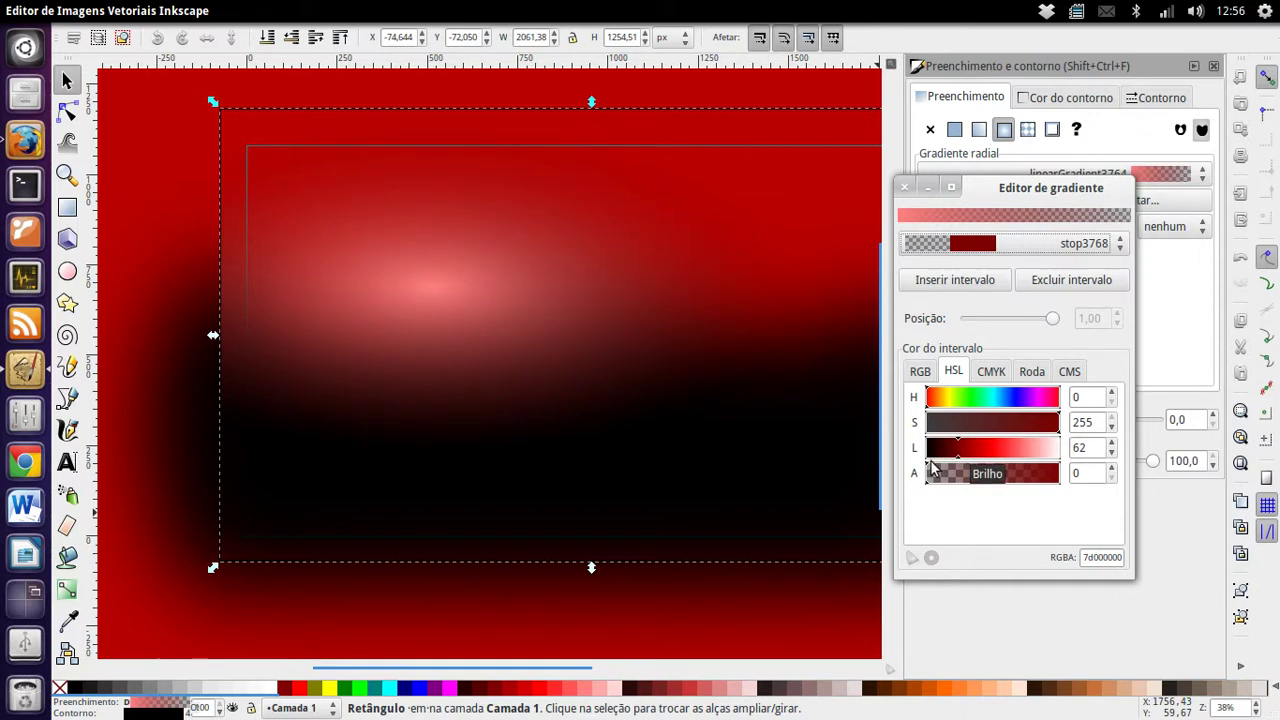
pyautogui.click(903, 188)
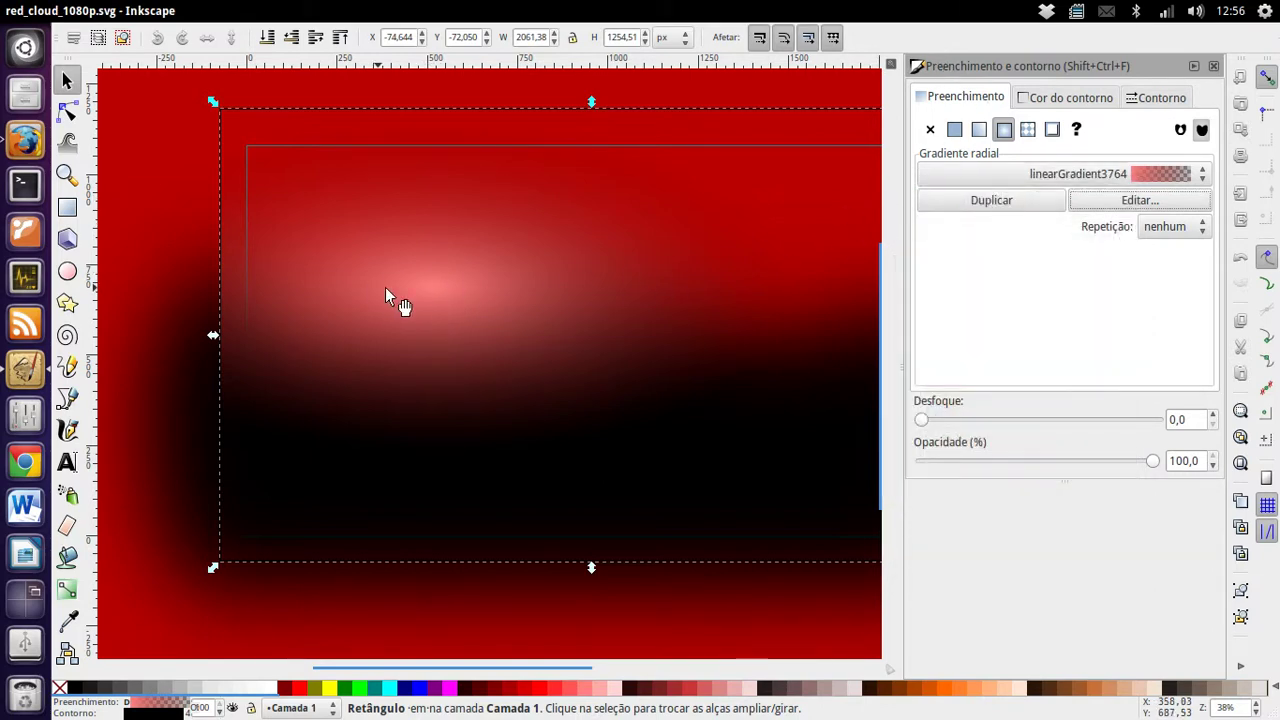
# Shift the glow rectangle left and down, stretch its radius, and move its centre right.
pyautogui.moveTo(392, 288)
pyautogui.mouseDown()
pyautogui.moveTo(659, 342)
pyautogui.moveTo(539, 335)
pyautogui.mouseUp()
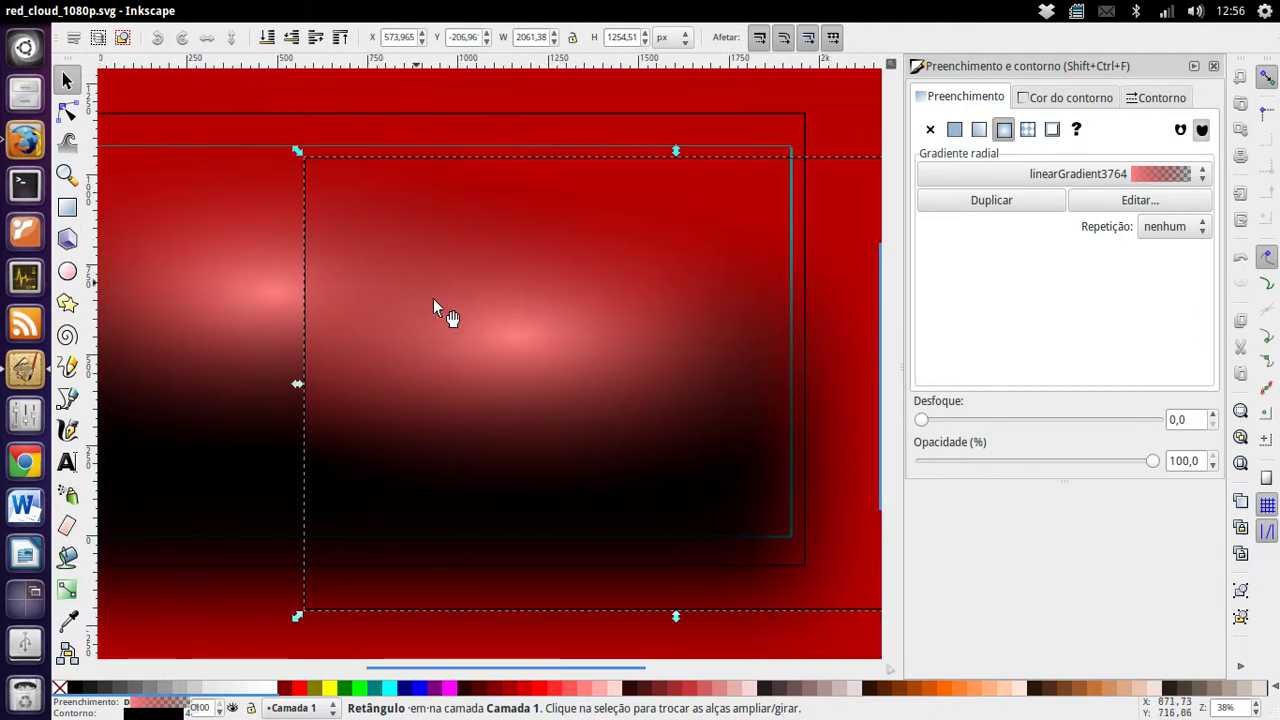
pyautogui.press('n')
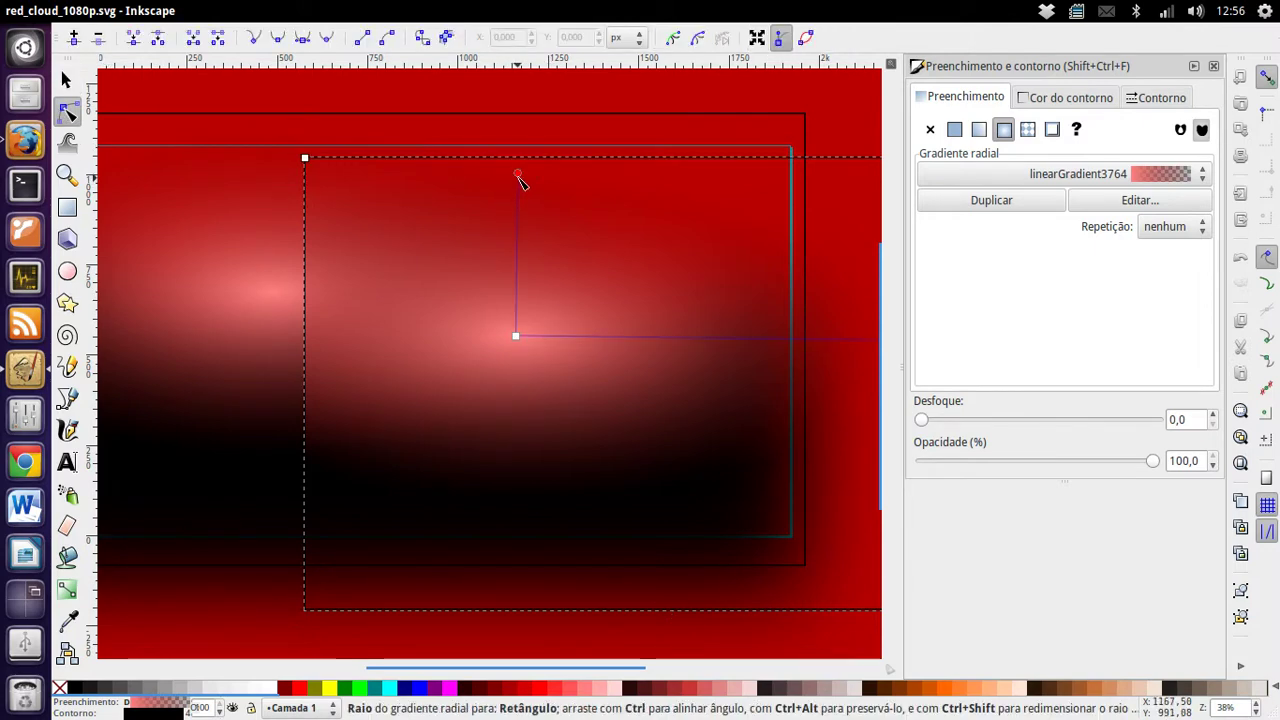
pyautogui.moveTo(540, 183); pyautogui.dragTo(545, 184)
pyautogui.click(515, 336)
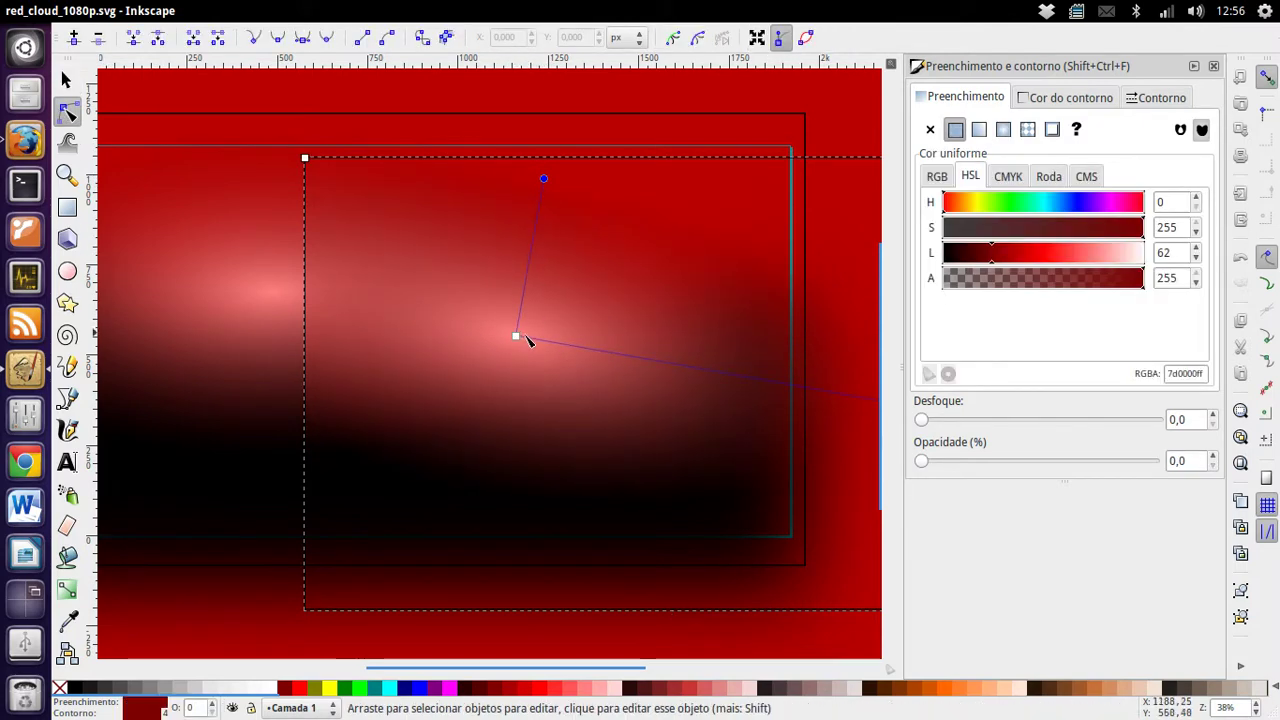
pyautogui.moveTo(516, 335)
pyautogui.mouseDown()
pyautogui.moveTo(670, 322)
pyautogui.moveTo(664, 305)
pyautogui.moveTo(627, 304)
pyautogui.mouseUp()
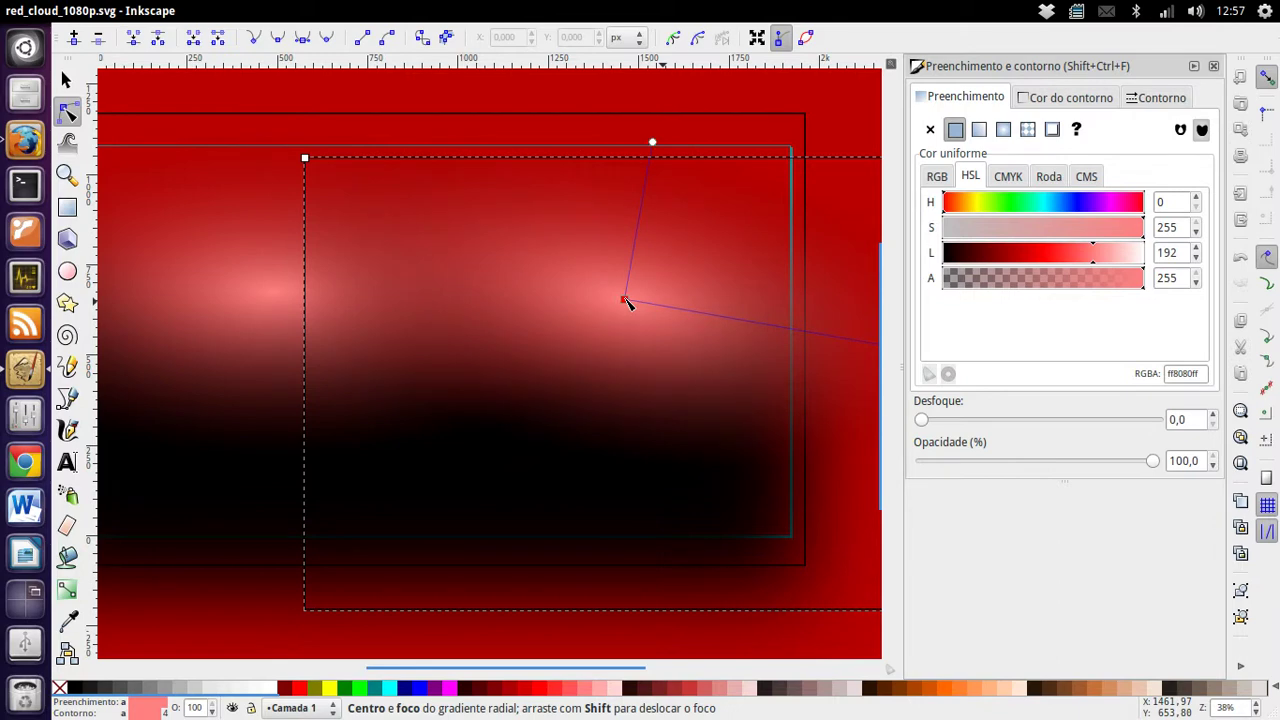
# Widen the glow rectangle toward the upper left and pull its gradient centre back left.
pyautogui.keyDown('ctrl'); pyautogui.scroll(-1, 374, 403); pyautogui.keyUp('ctrl')
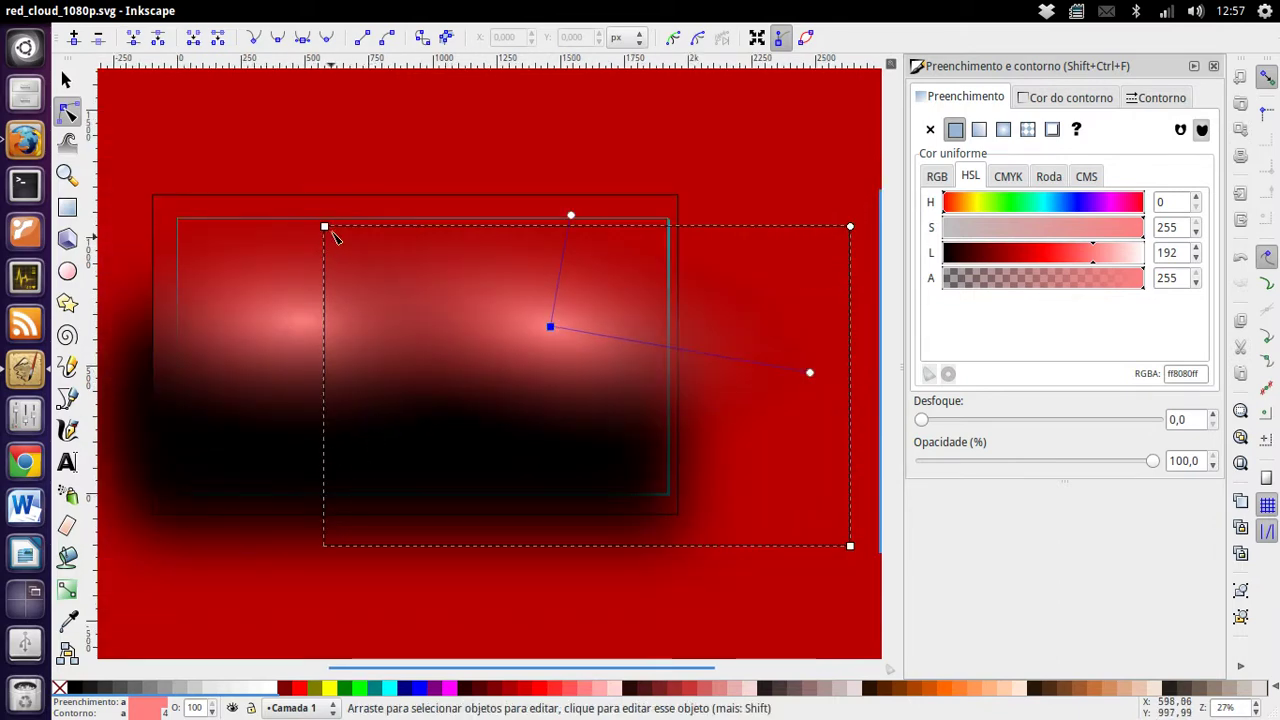
pyautogui.moveTo(326, 228); pyautogui.dragTo(143, 217)
pyautogui.moveTo(551, 328); pyautogui.dragTo(484, 347)
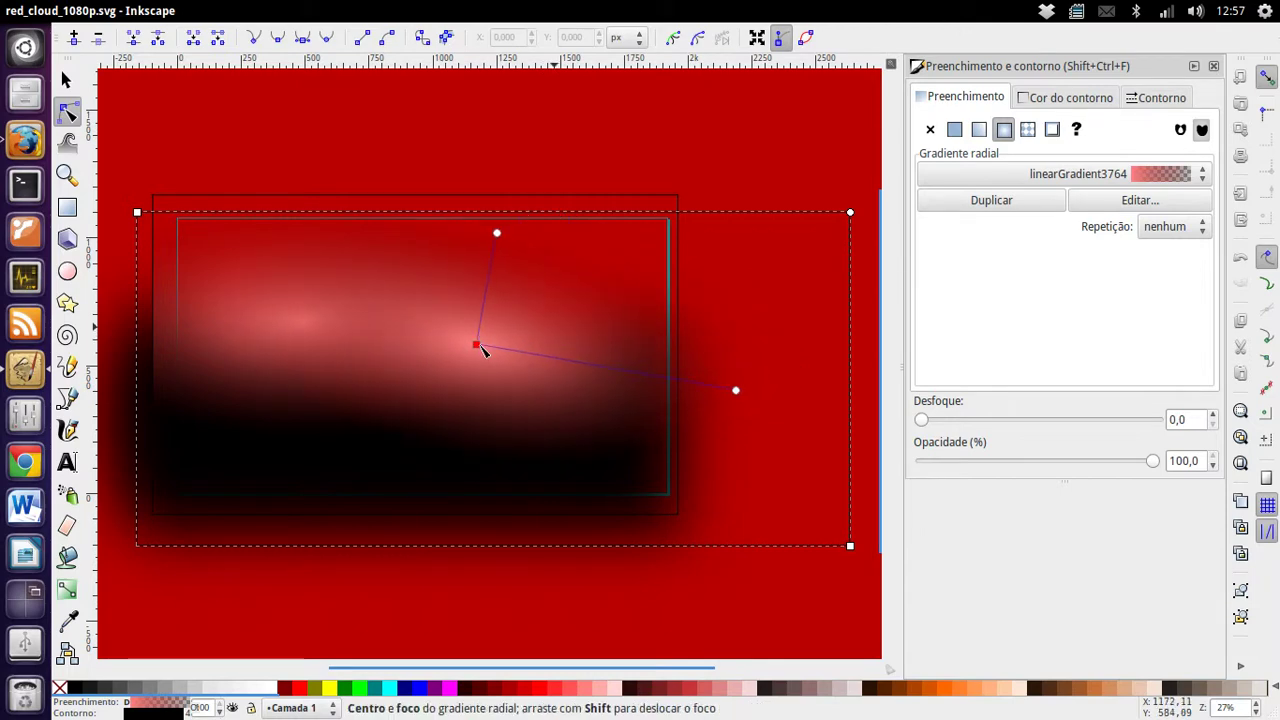
pyautogui.click(477, 345)
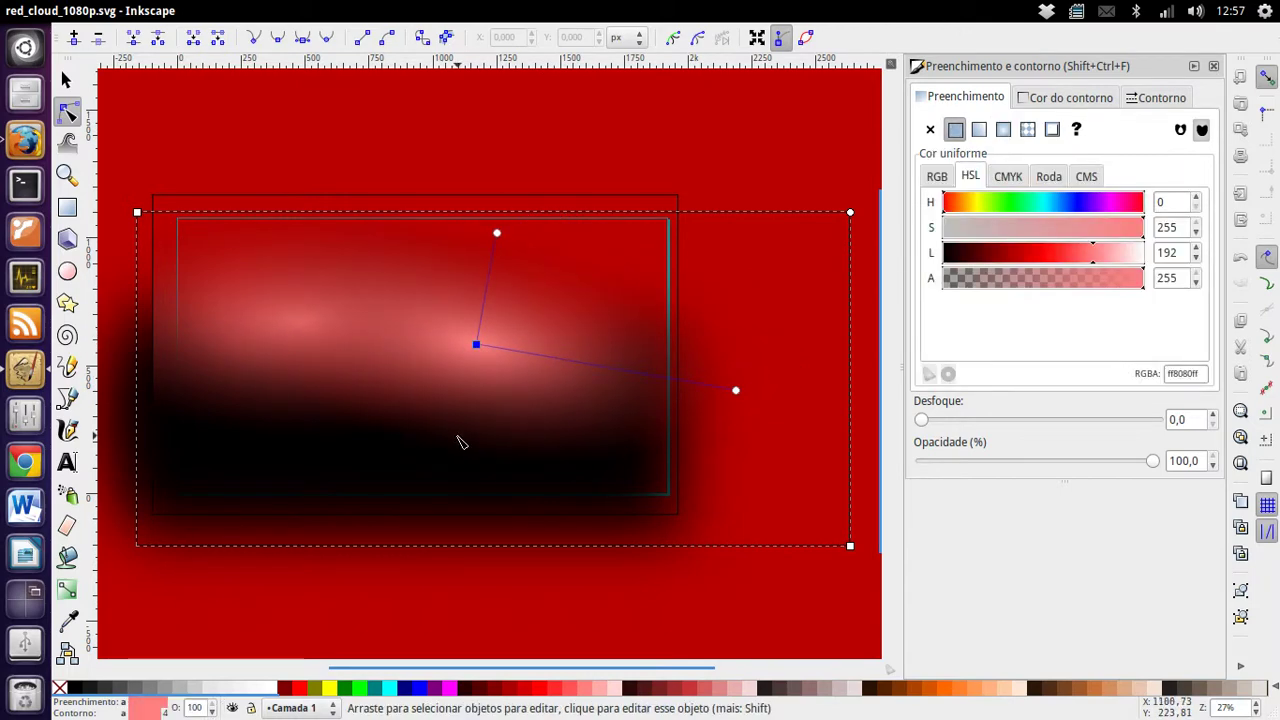
pyautogui.hscroll(-2, 460, 442)
pyautogui.moveTo(551, 345); pyautogui.dragTo(490, 344)
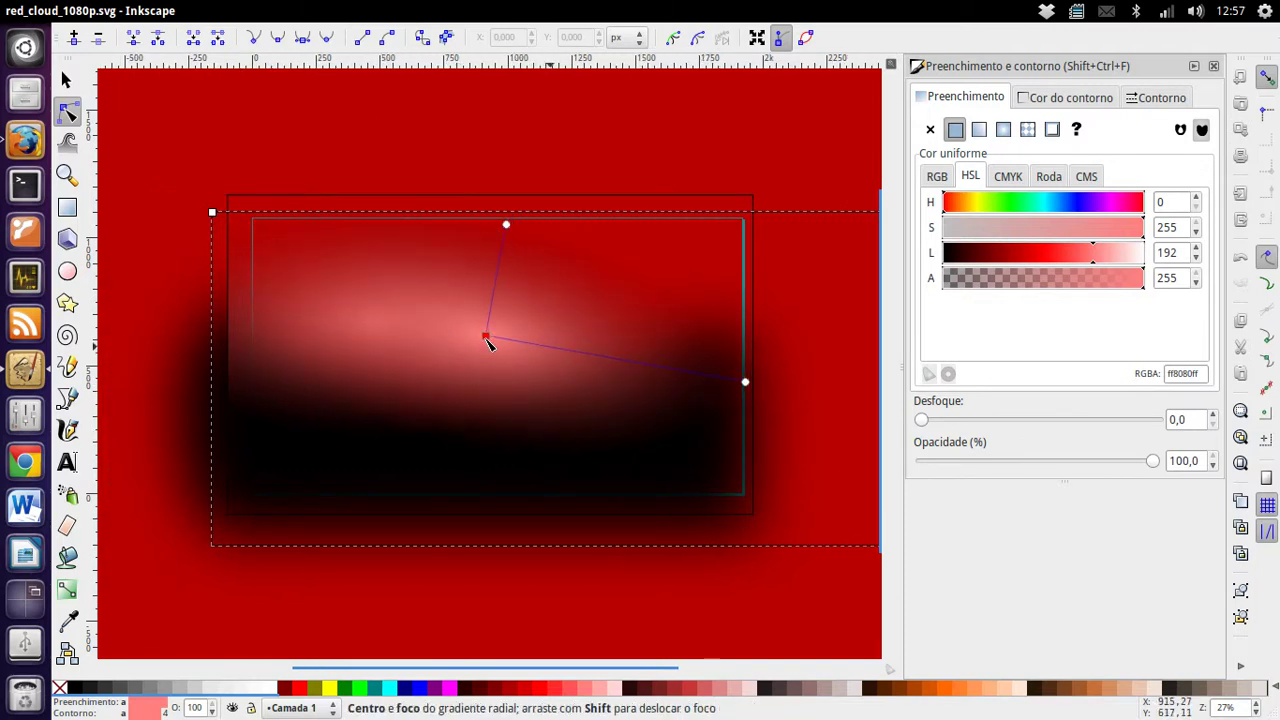
pyautogui.click(735, 192)
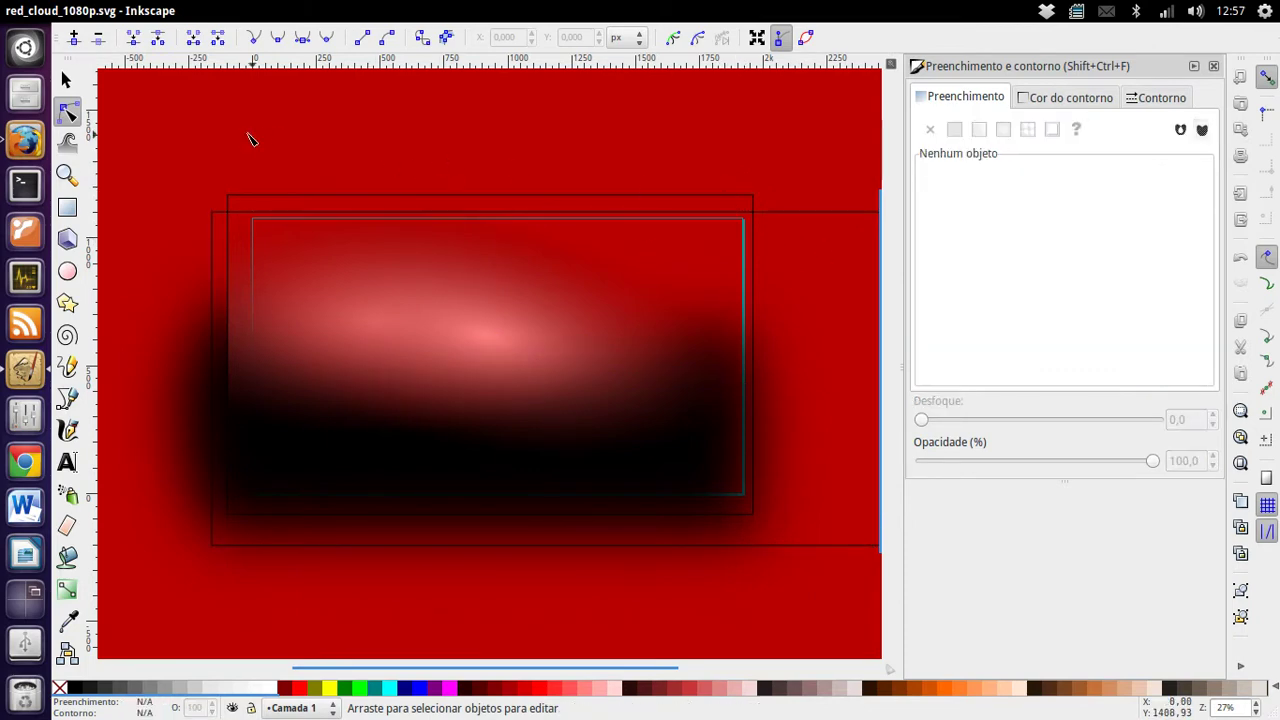
# Draw a large rectangle over the cloud area and give it a linear gradient fill.
pyautogui.click(67, 80)
pyautogui.click(67, 207)
pyautogui.moveTo(184, 182); pyautogui.dragTo(816, 547)
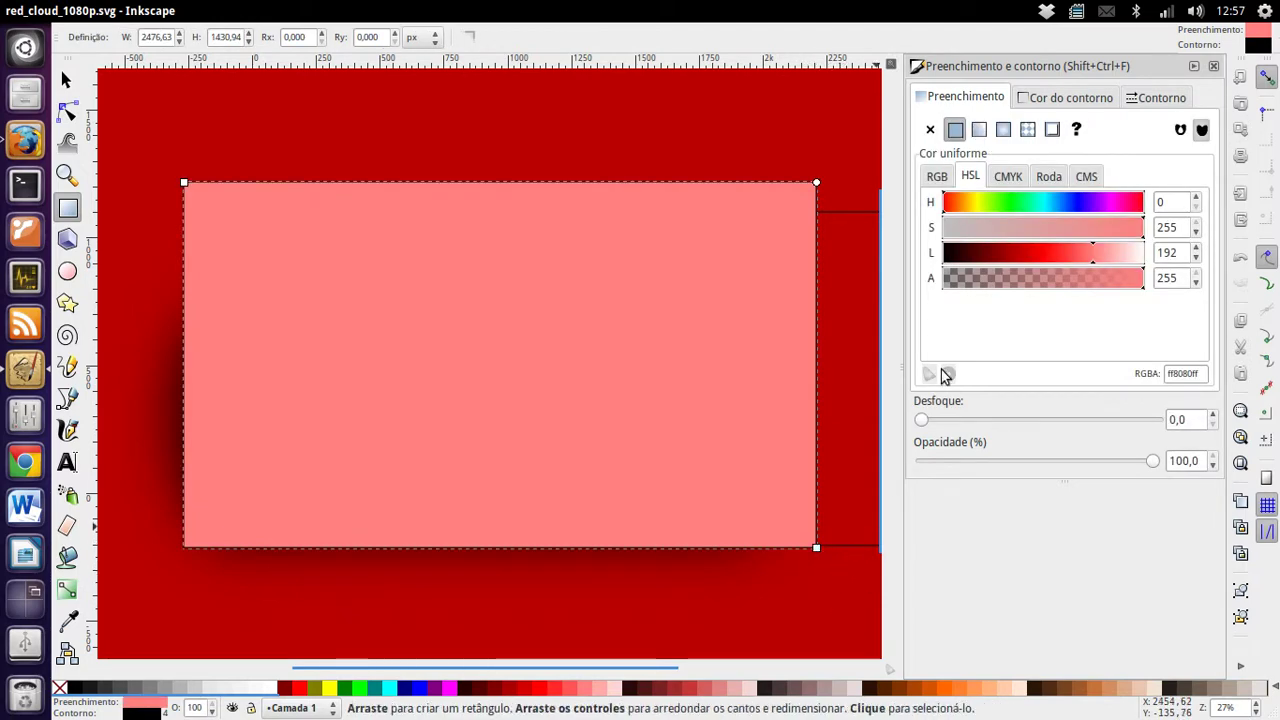
pyautogui.click(979, 129)
# Set the gradient stops to dark red 790000ff and bright red ff0909ff at opacity 255.
pyautogui.click(1083, 200)
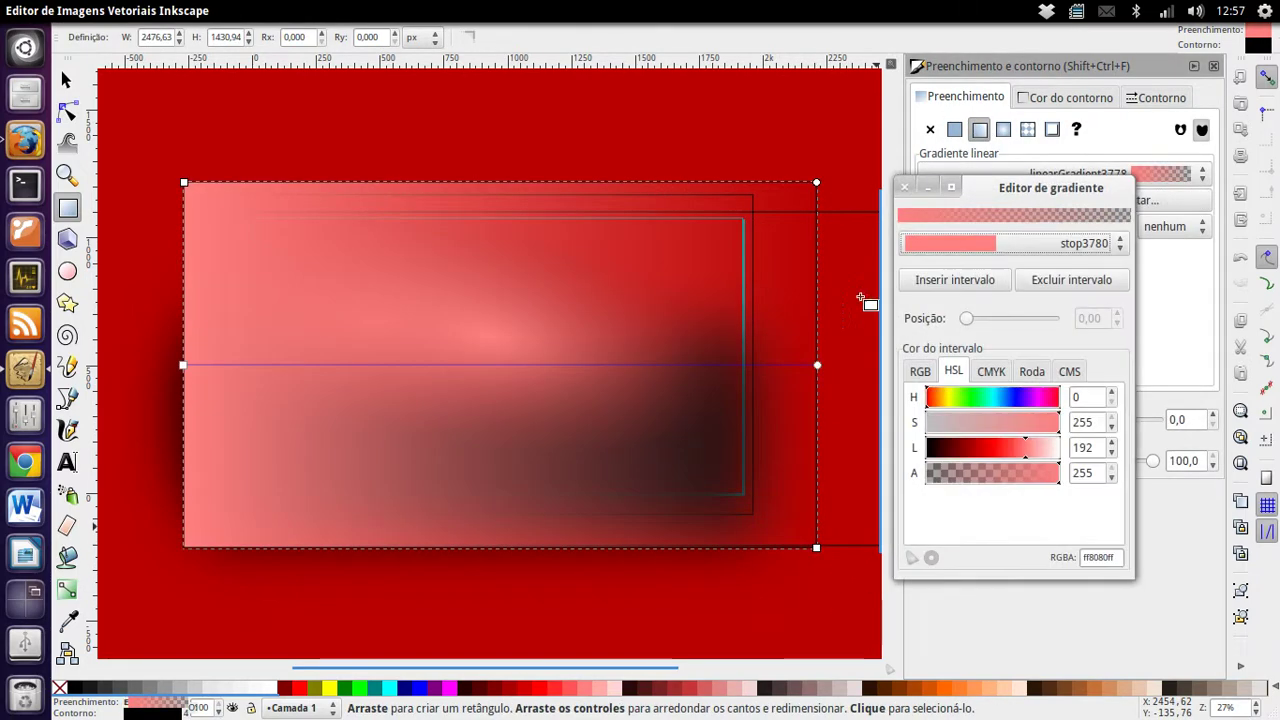
pyautogui.moveTo(987, 455); pyautogui.dragTo(958, 451)
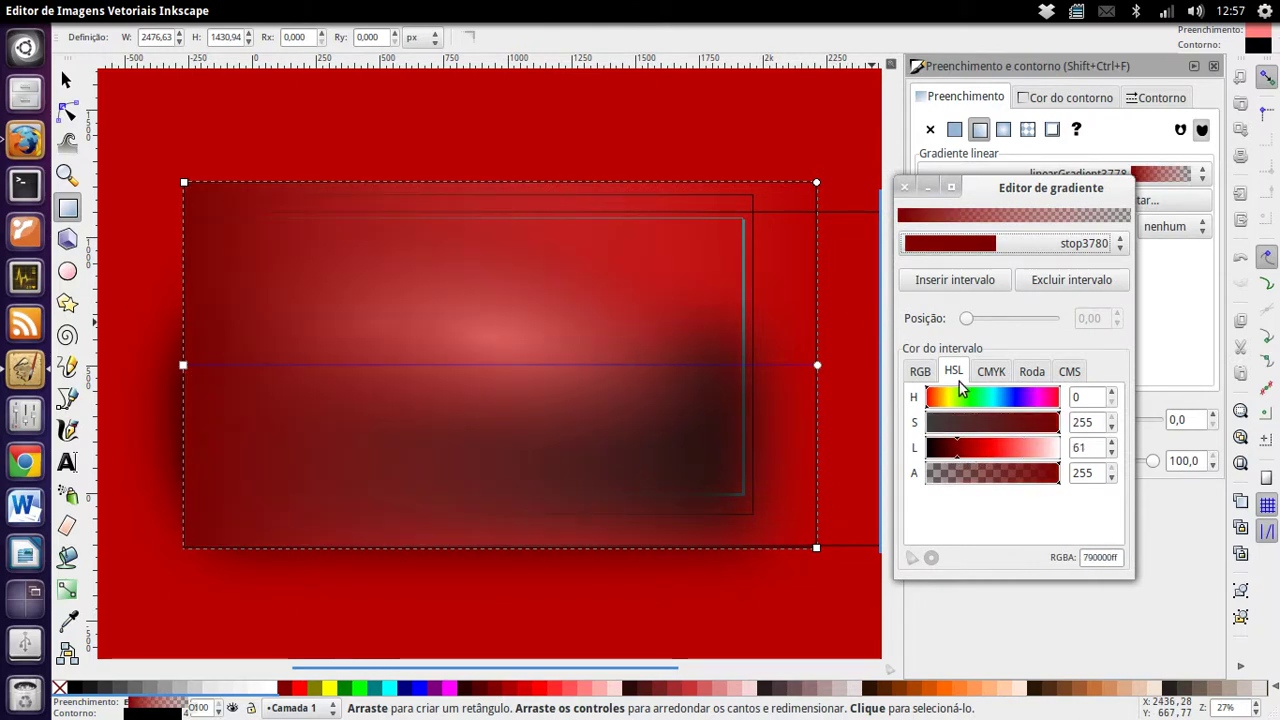
pyautogui.click(1017, 245)
pyautogui.click(994, 267)
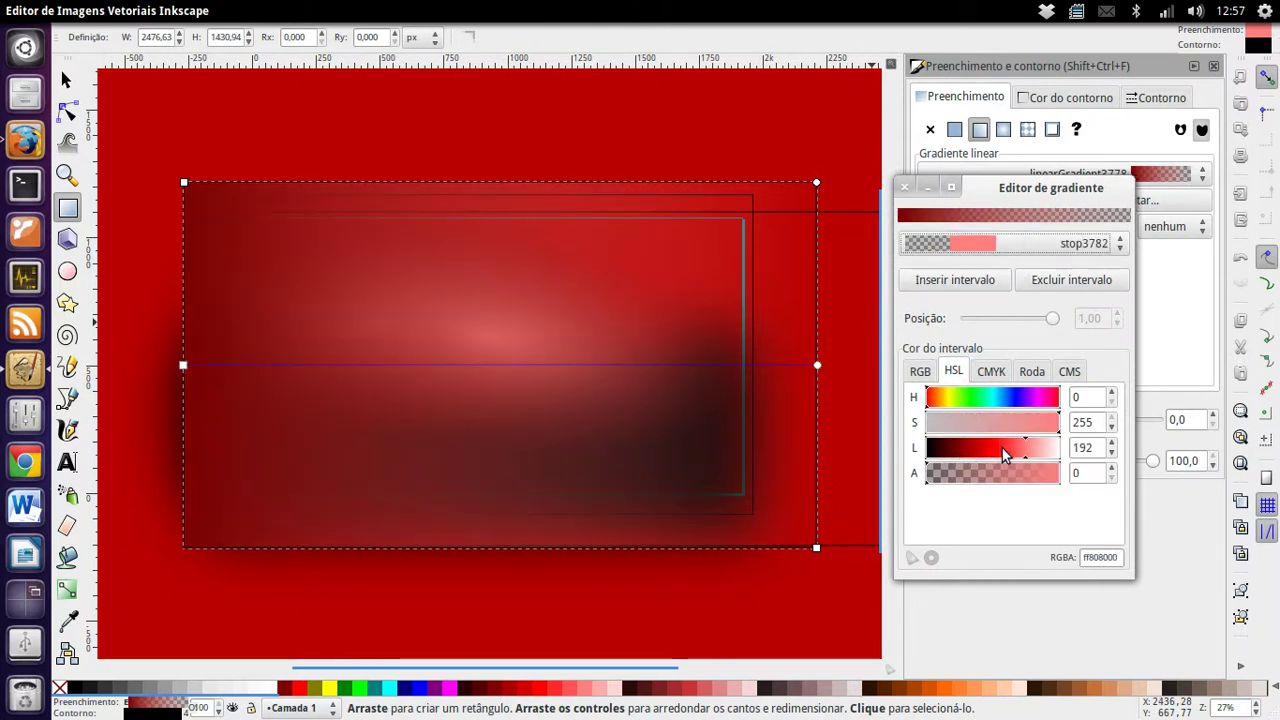
pyautogui.moveTo(1002, 448); pyautogui.dragTo(994, 450)
pyautogui.doubleClick(1088, 473)
pyautogui.write('255')
pyautogui.press('Return')
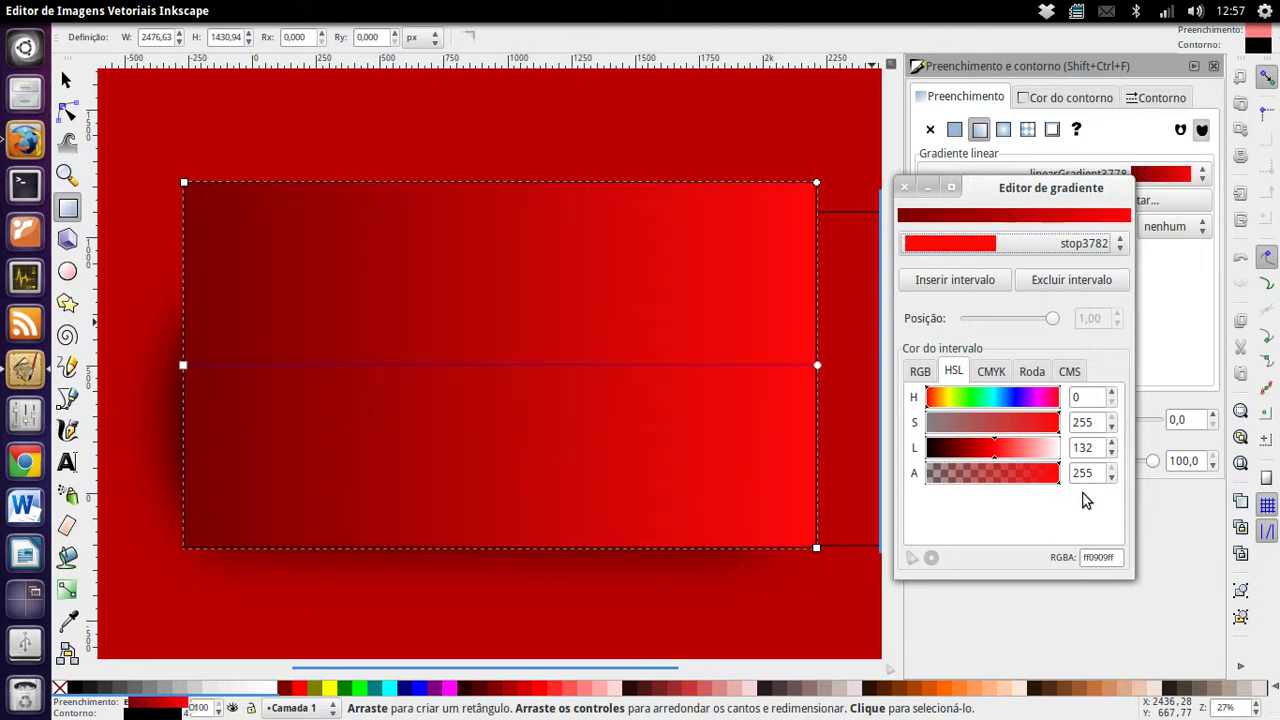
pyautogui.click(904, 187)
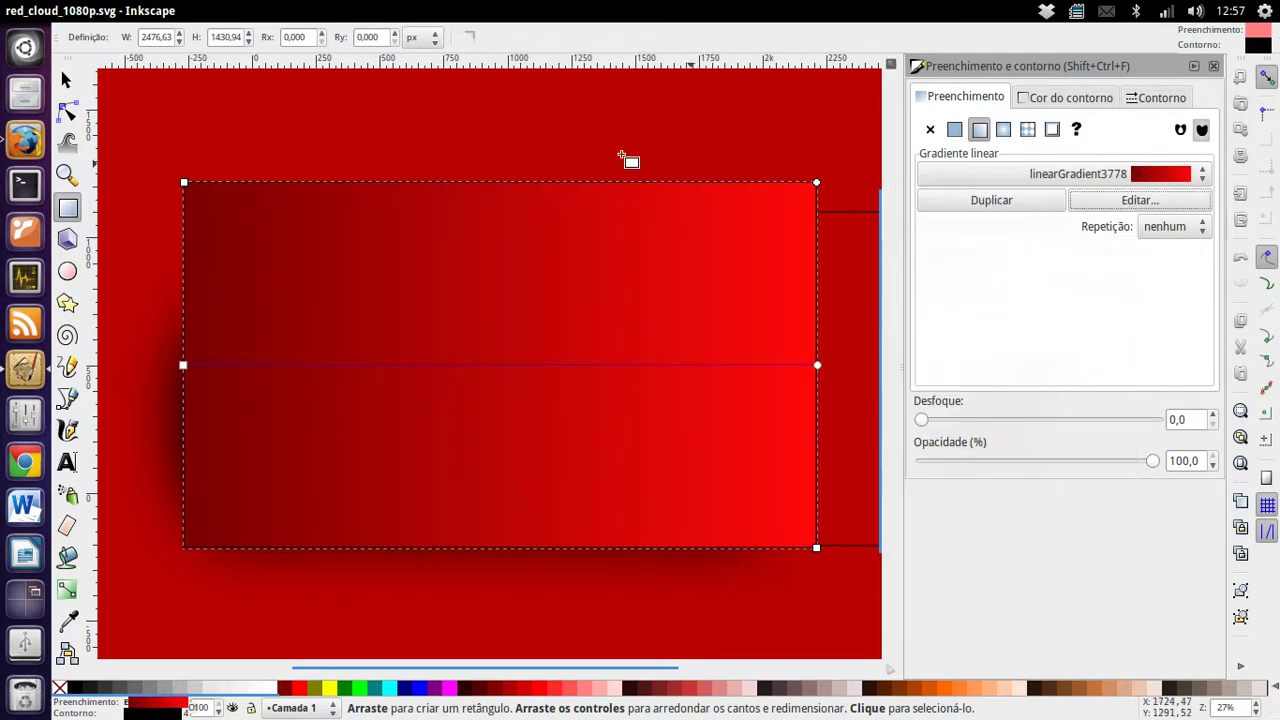
pyautogui.click(67, 80)
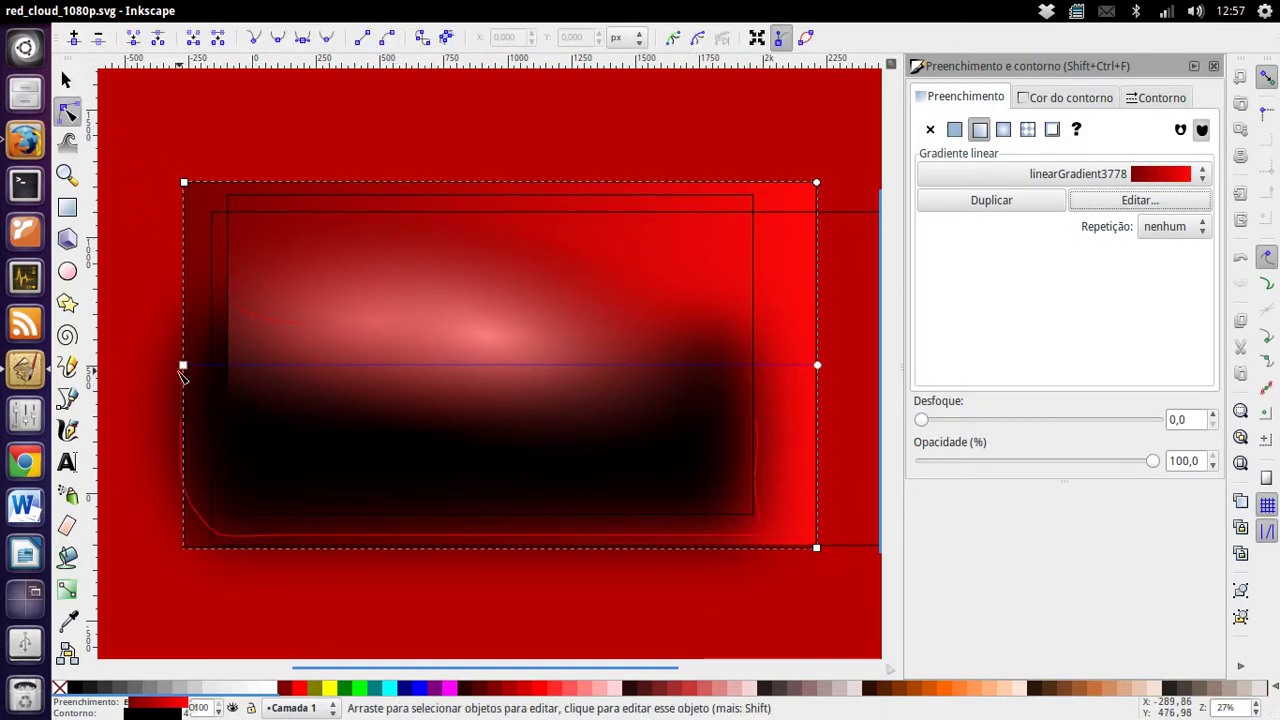
# Move the linear gradient's start handle to the upper left and its end handle to the lower right.
pyautogui.moveTo(184, 365); pyautogui.dragTo(215, 343)
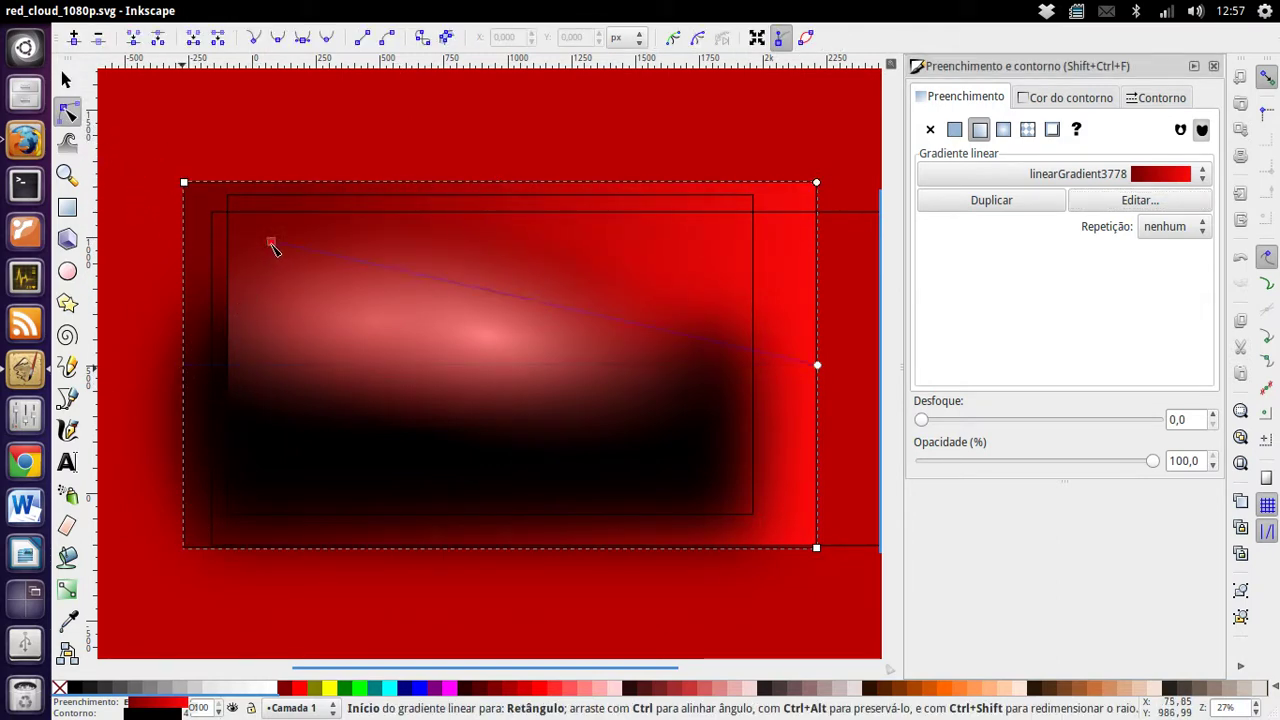
pyautogui.moveTo(252, 274); pyautogui.dragTo(280, 240)
pyautogui.click(817, 365)
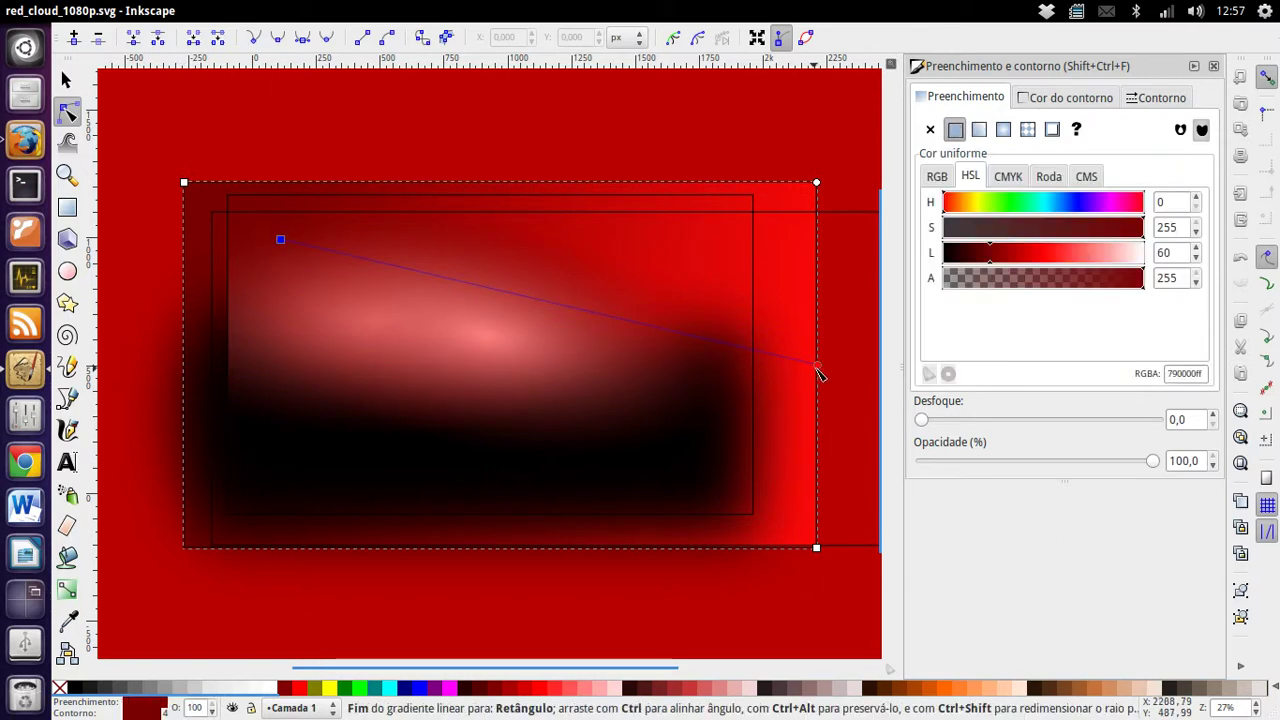
pyautogui.moveTo(779, 444); pyautogui.dragTo(775, 450)
pyautogui.click(776, 449)
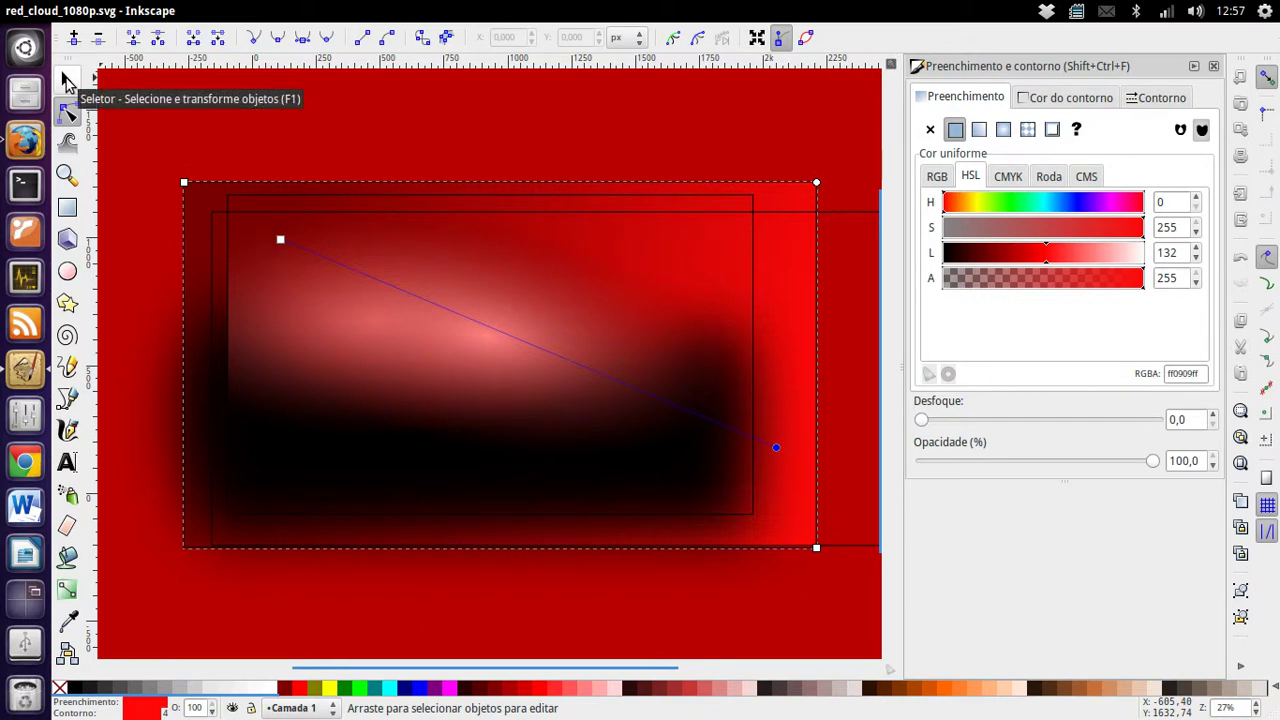
pyautogui.click(68, 82)
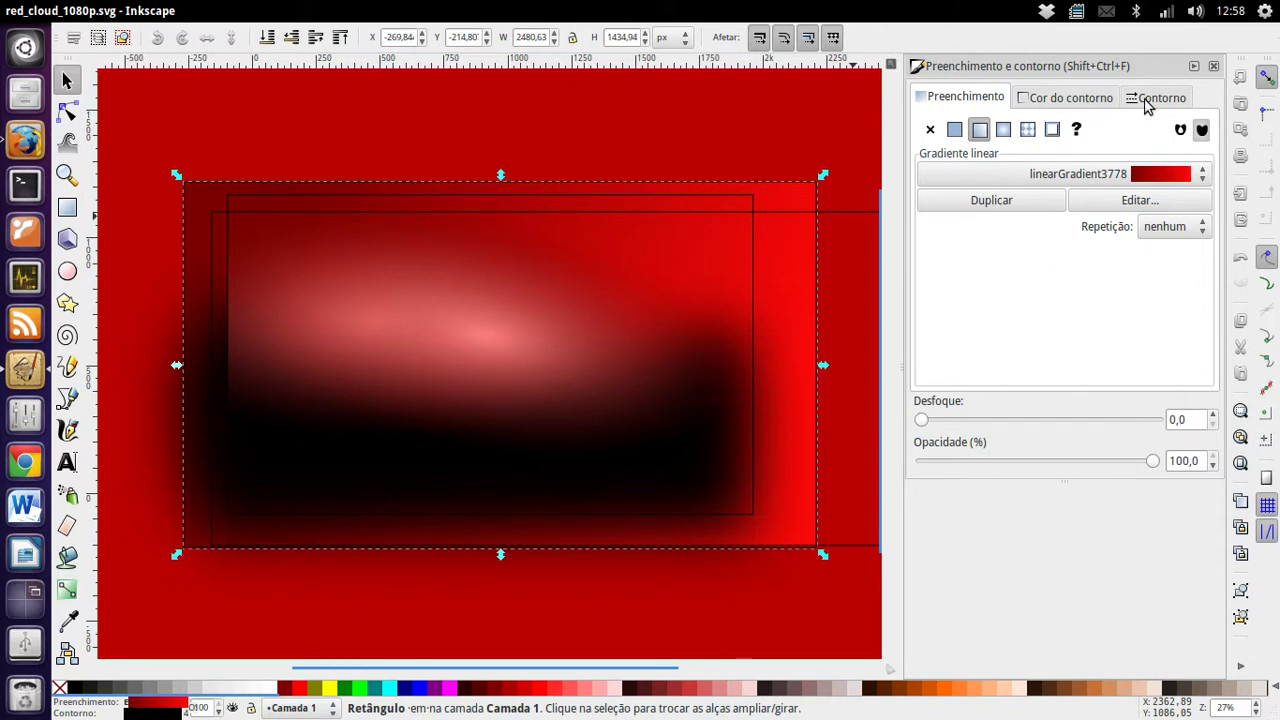
# Open the Layers panel by searching 'camada' in the command search.
pyautogui.press('alt')
pyautogui.write('camad')
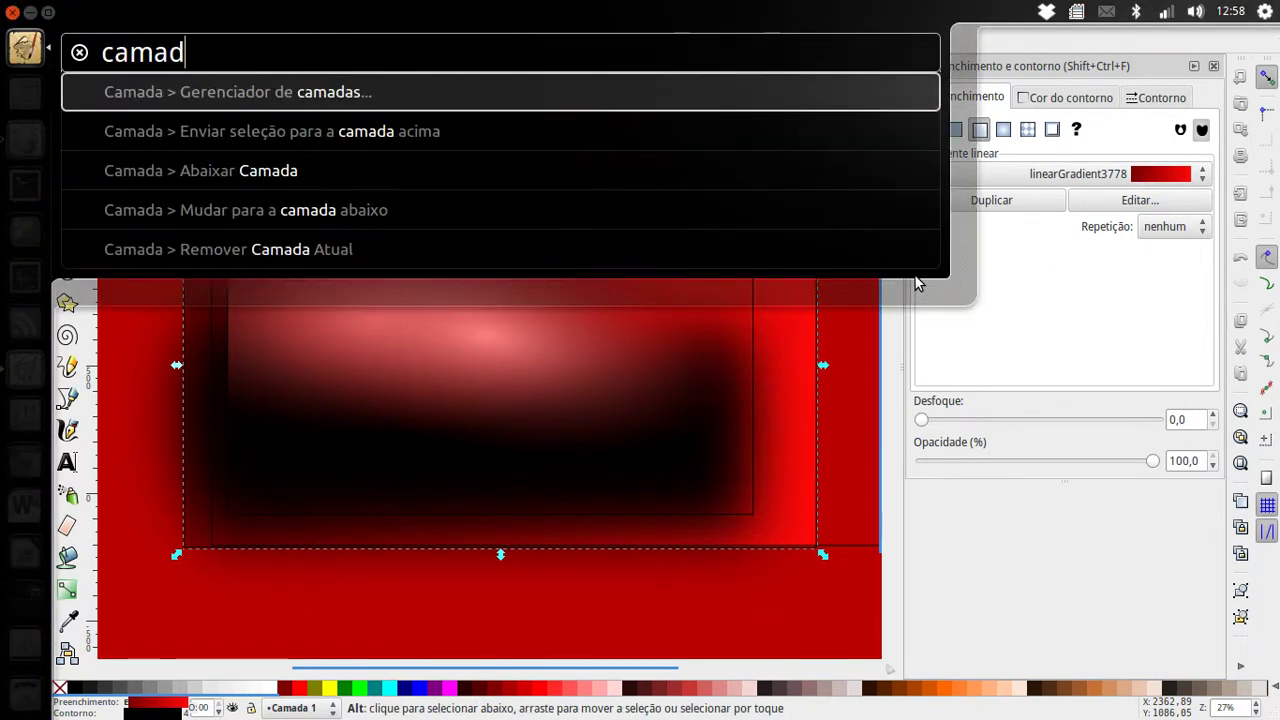
pyautogui.write('a')
pyautogui.press('Down')
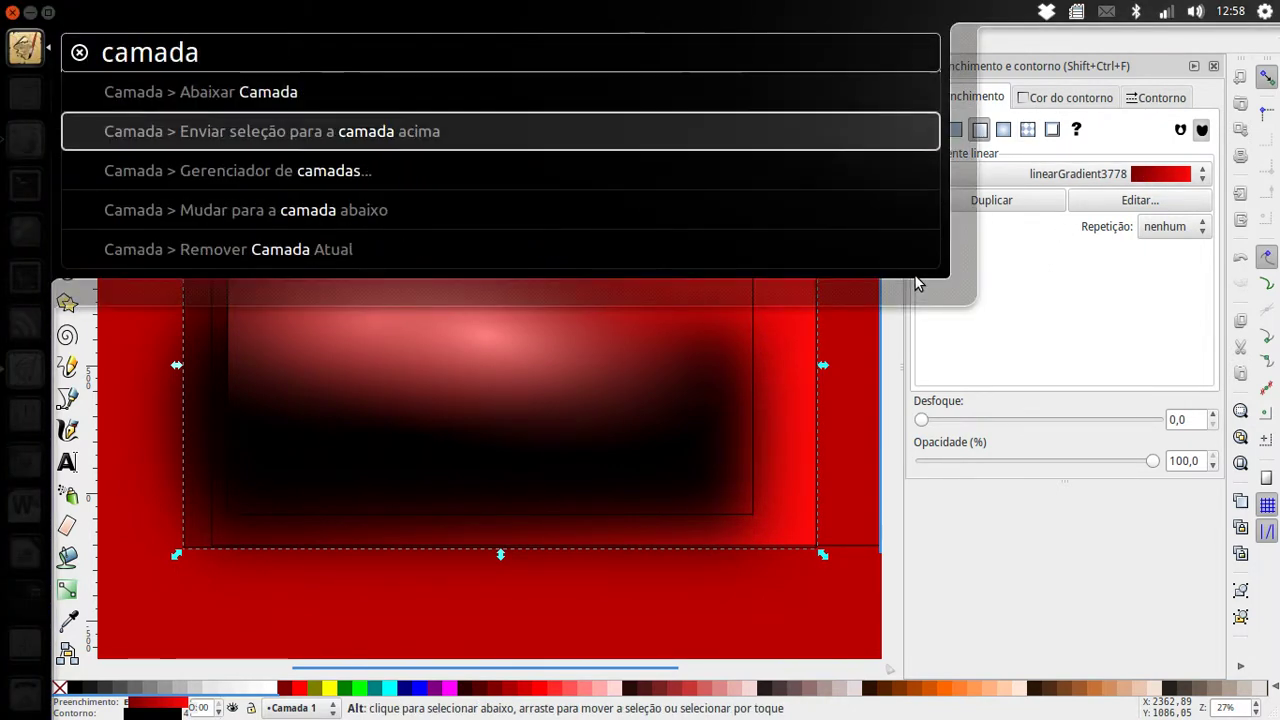
pyautogui.press('Down')
pyautogui.press('Return')
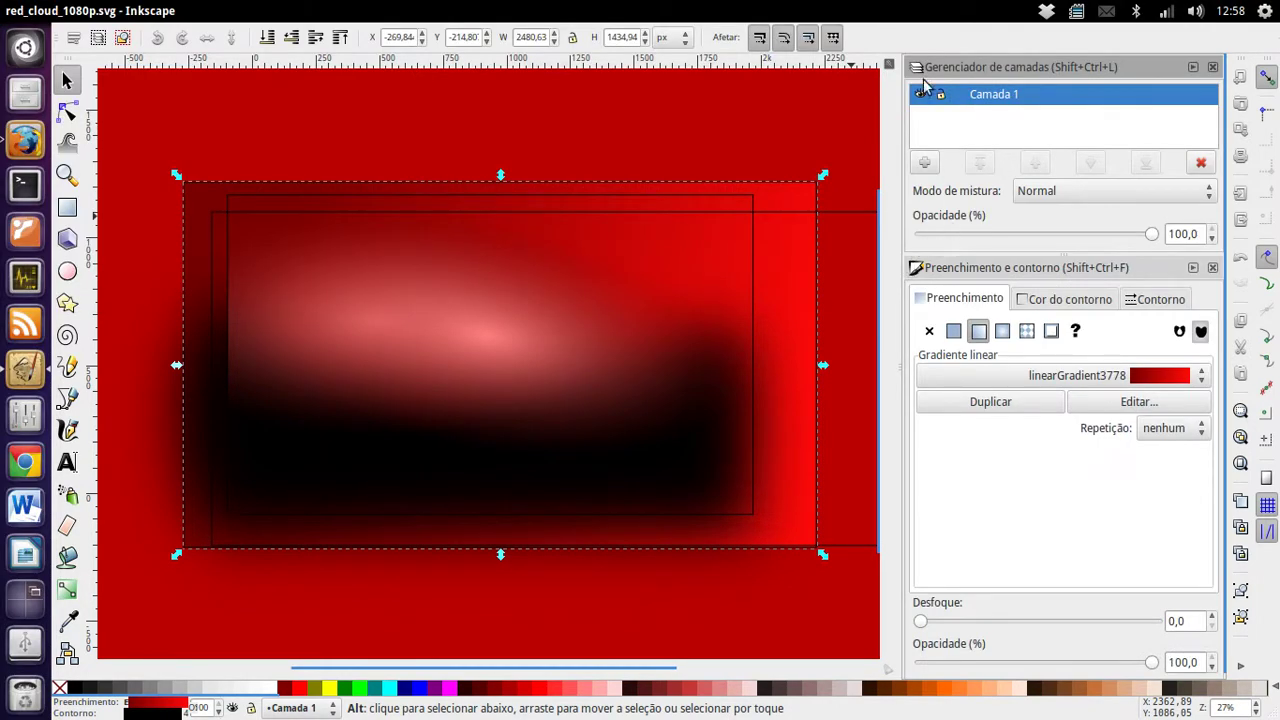
# Briefly hide Camada 1, add a vertical guide, then select the pink glow rectangle.
pyautogui.click(921, 90)
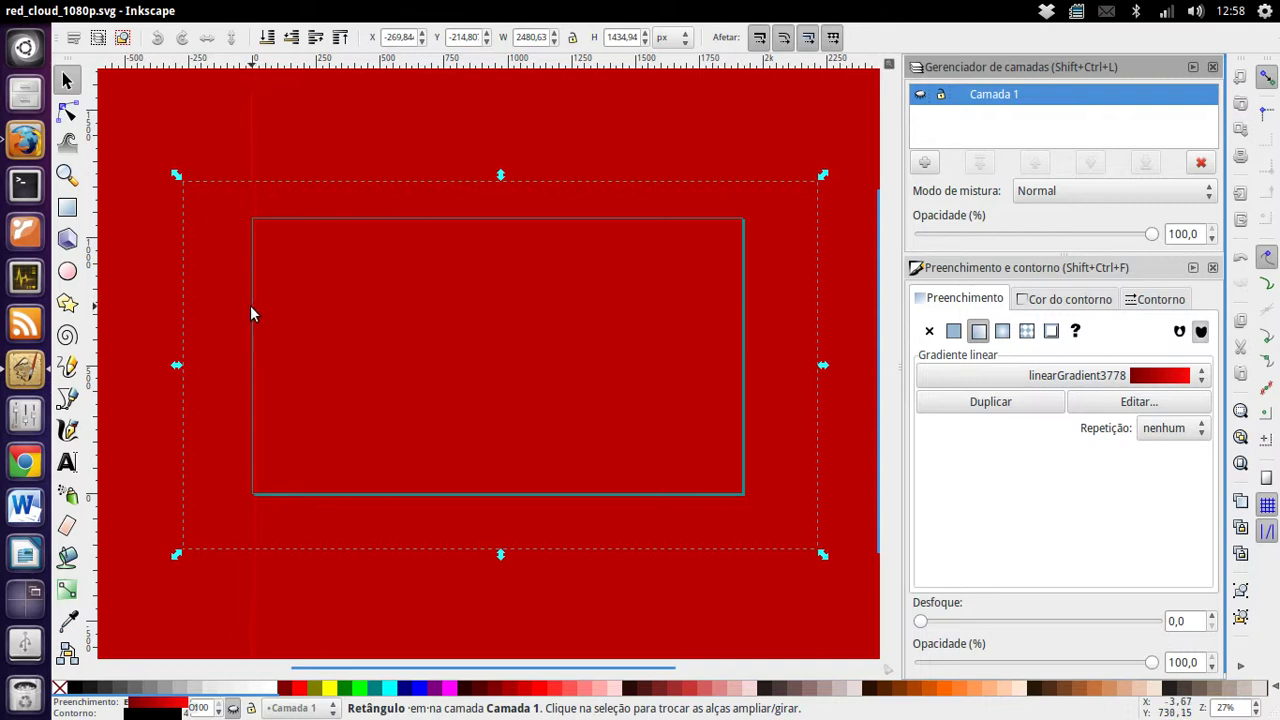
pyautogui.moveTo(709, 378); pyautogui.dragTo(744, 386)
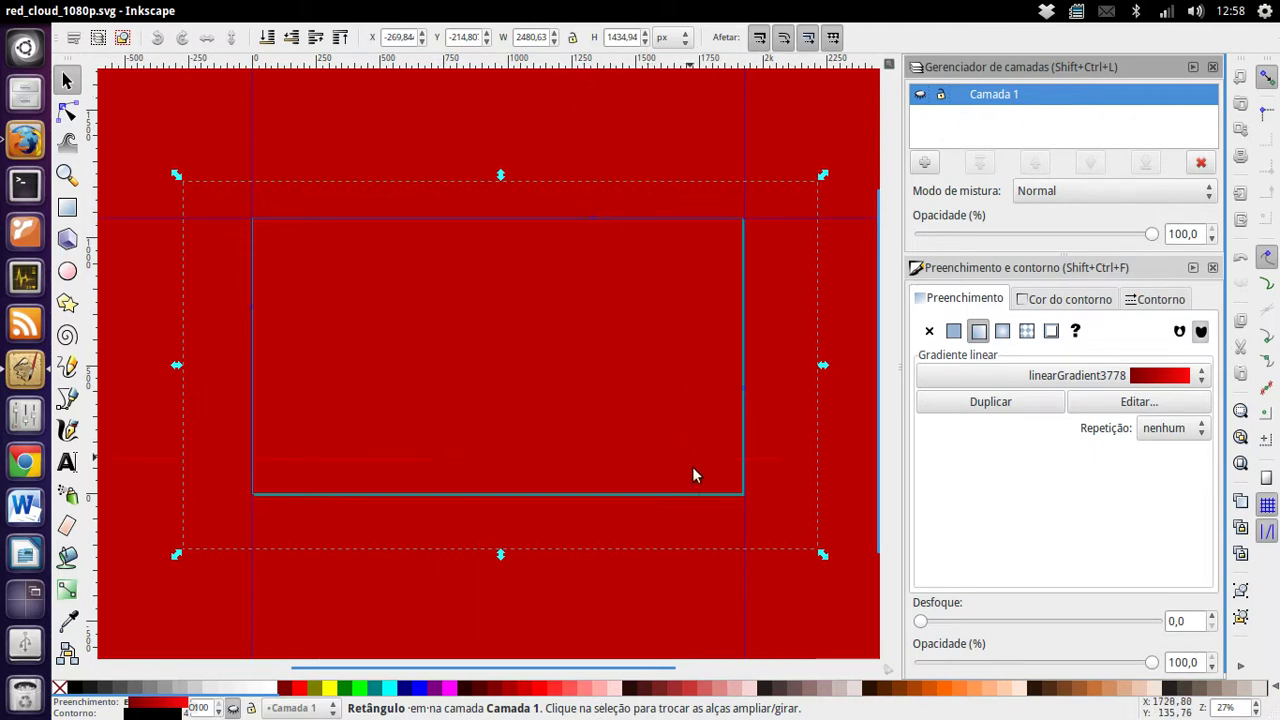
pyautogui.click(920, 94)
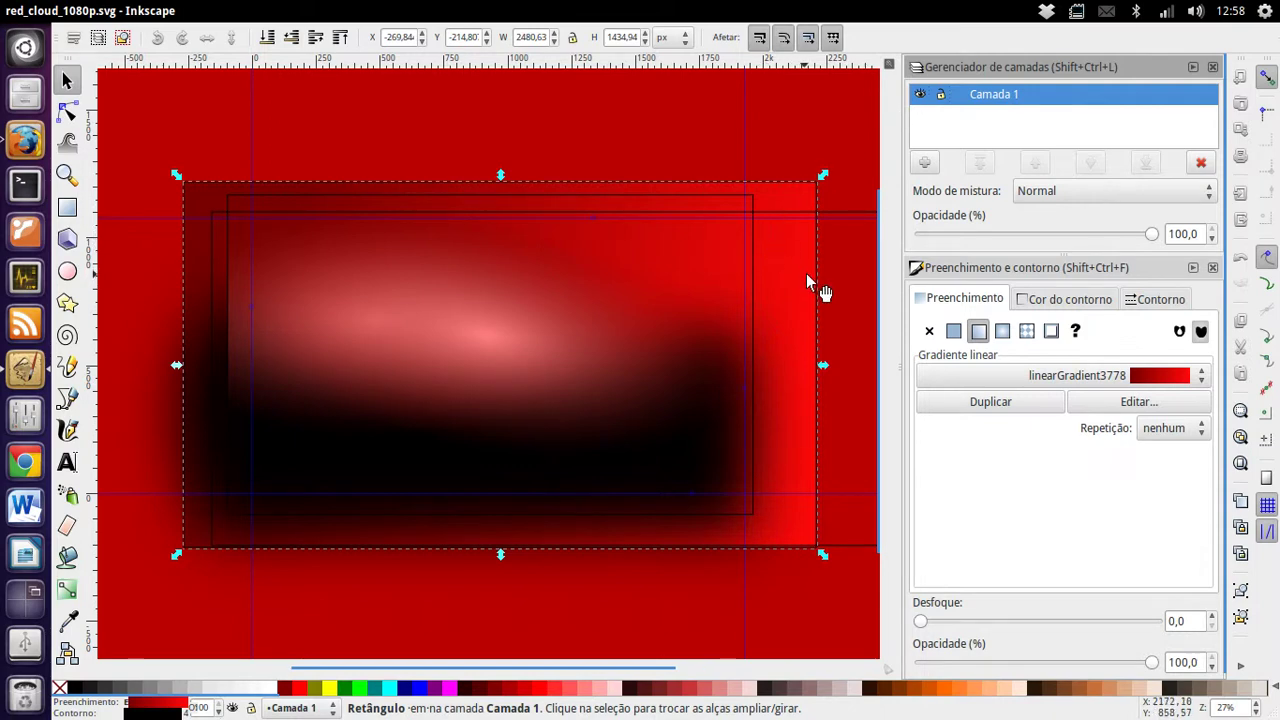
pyautogui.click(459, 330)
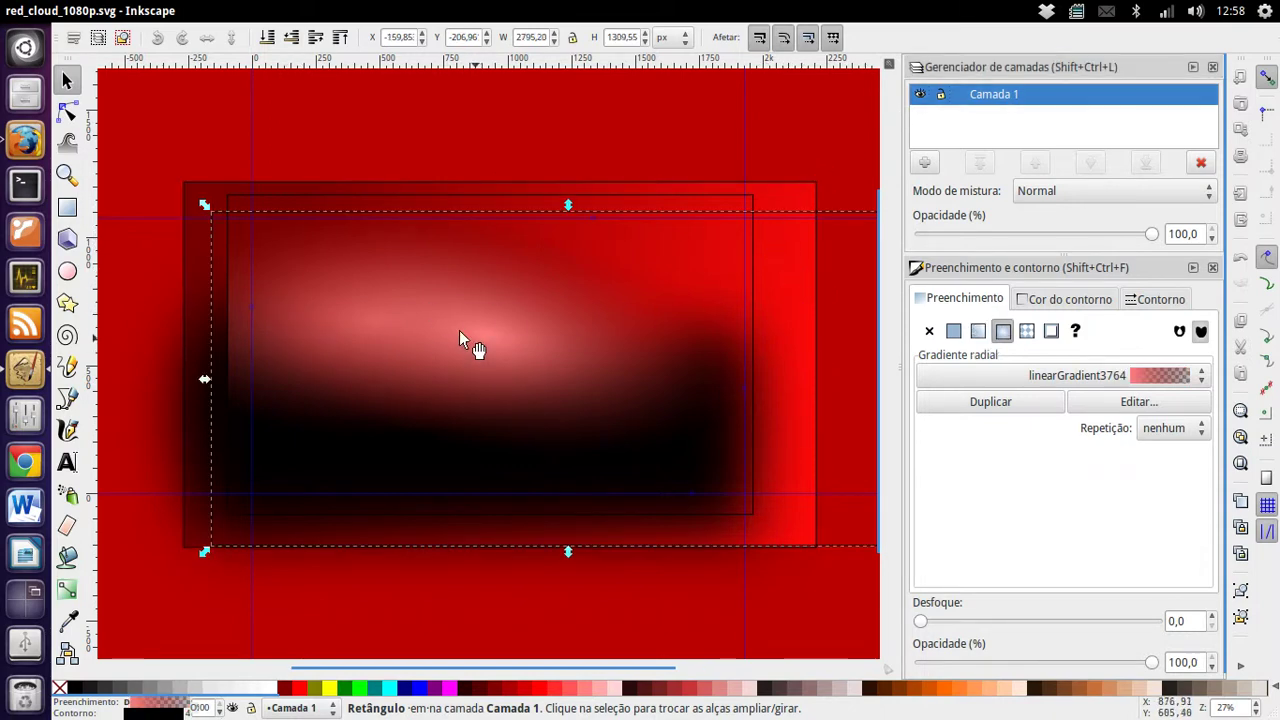
pyautogui.moveTo(1152, 234)
pyautogui.mouseDown()
pyautogui.moveTo(1120, 234)
pyautogui.moveTo(1152, 234)
pyautogui.mouseUp()
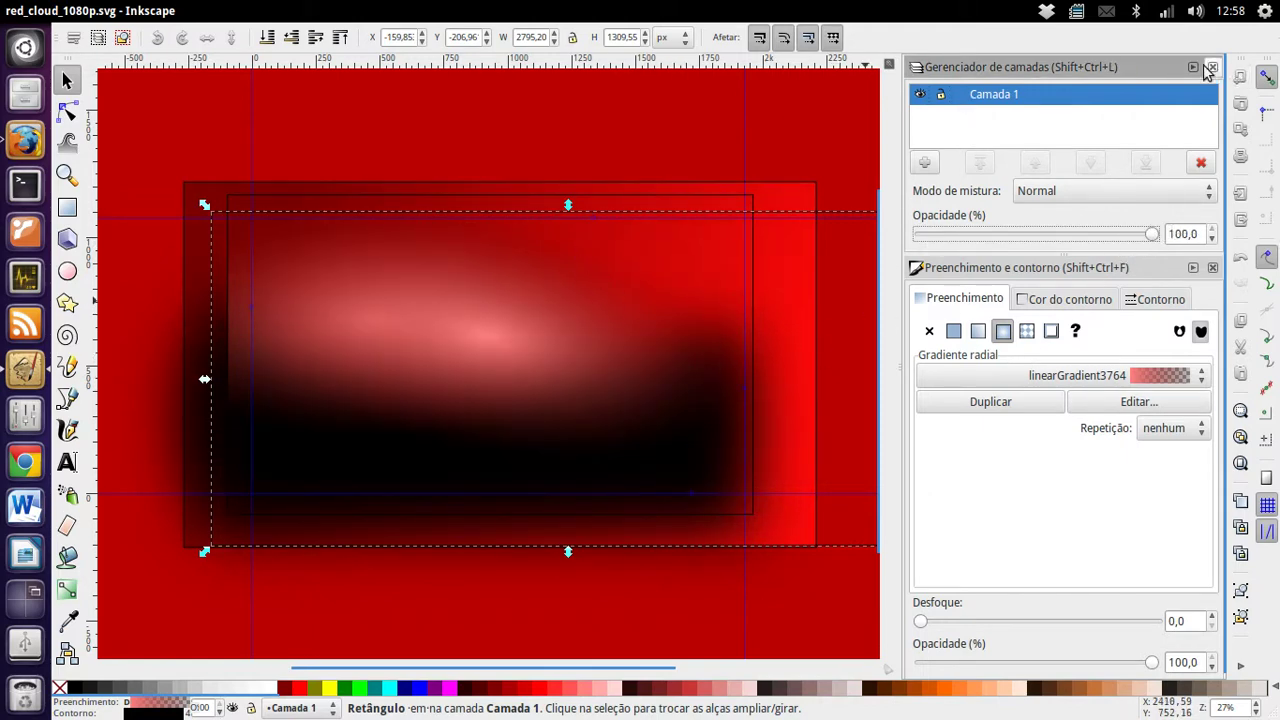
pyautogui.click(1209, 68)
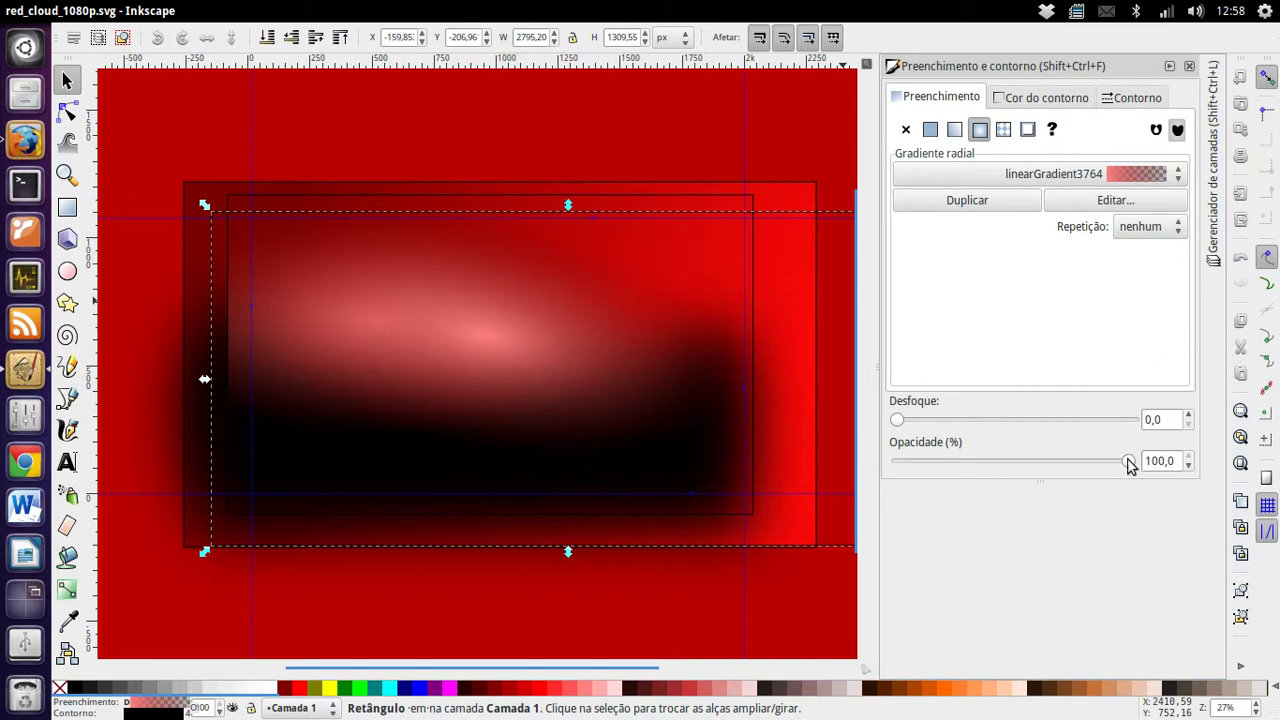
# Lower the glow rectangles' opacity to about 82.6% and 72%, shifting one rightward.
pyautogui.moveTo(1128, 462); pyautogui.dragTo(1072, 465)
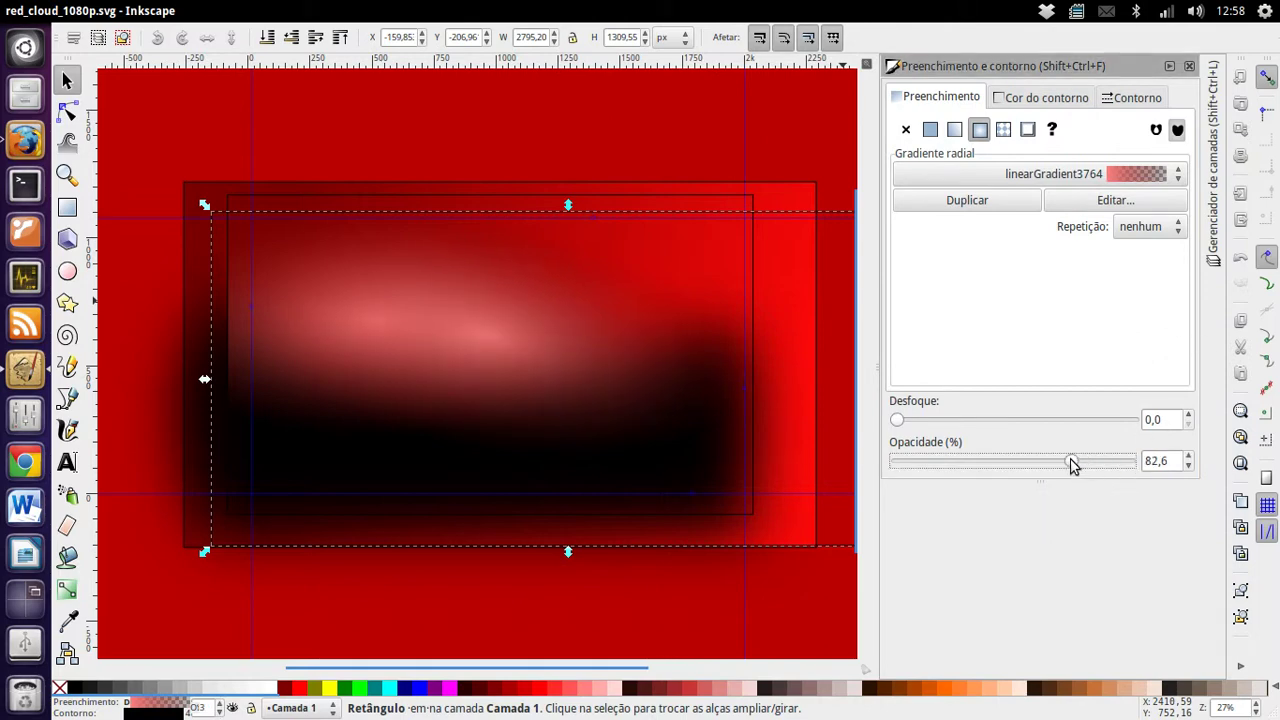
pyautogui.moveTo(289, 316); pyautogui.dragTo(765, 366)
pyautogui.click(380, 320)
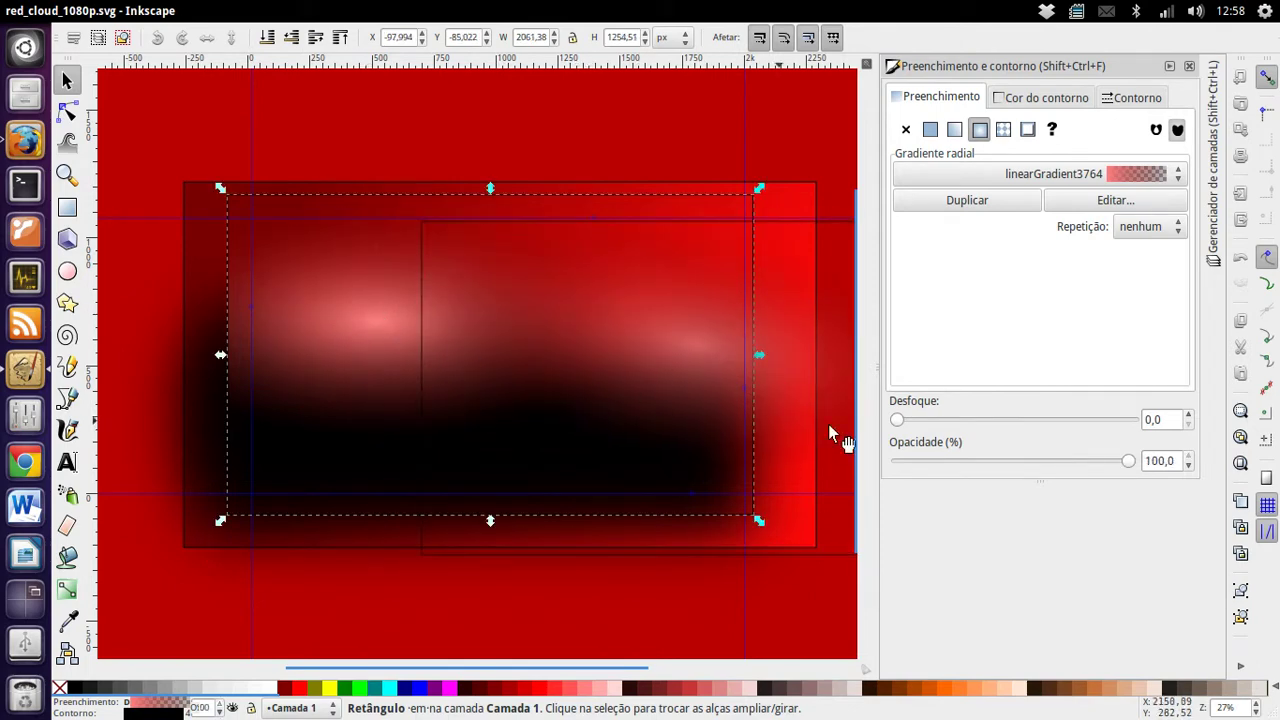
pyautogui.moveTo(1127, 468); pyautogui.dragTo(1072, 465)
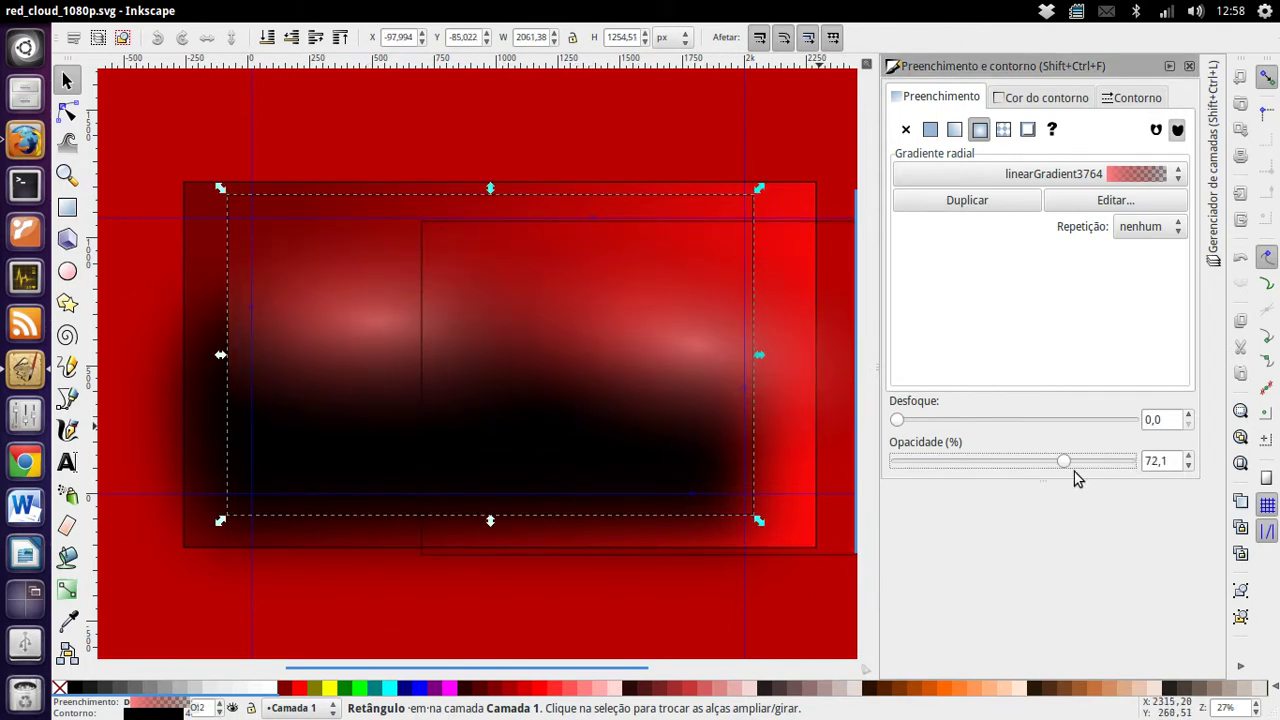
# Move the main glow rectangle back left and up over the dark cloud, then deselect.
pyautogui.moveTo(706, 391); pyautogui.dragTo(468, 350)
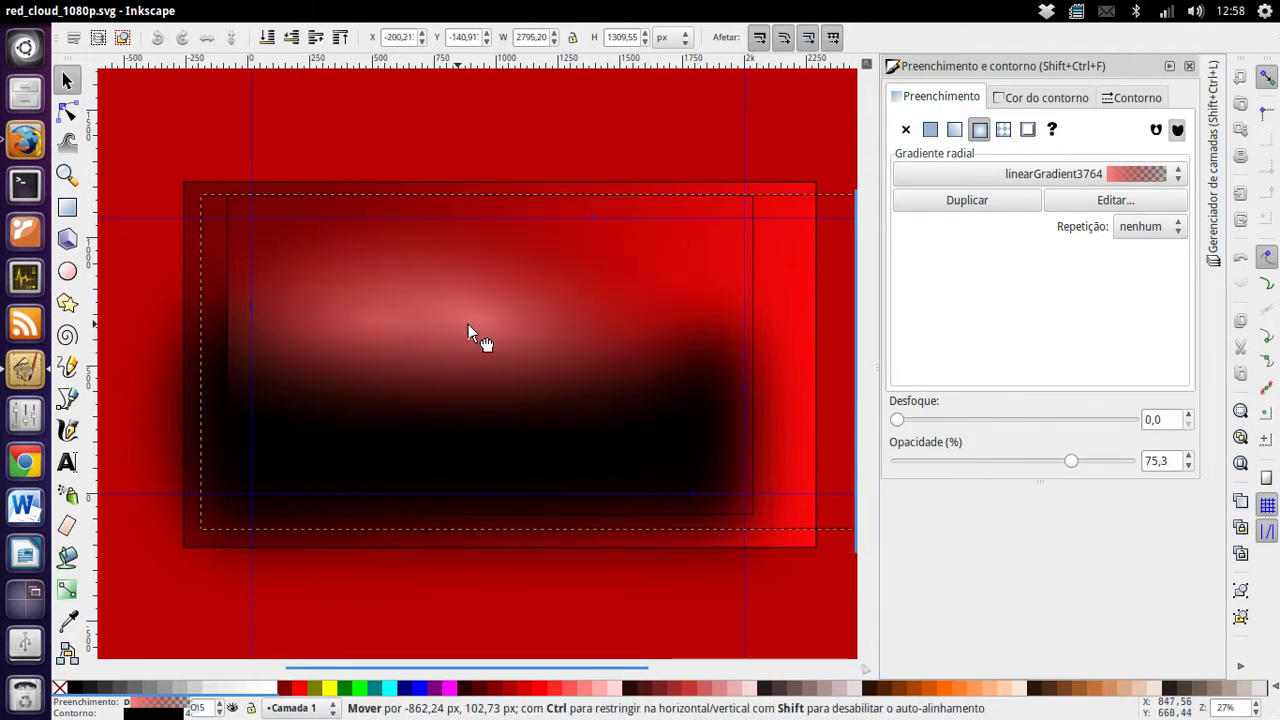
pyautogui.moveTo(468, 345)
pyautogui.mouseDown()
pyautogui.moveTo(471, 320)
pyautogui.moveTo(479, 344)
pyautogui.mouseUp()
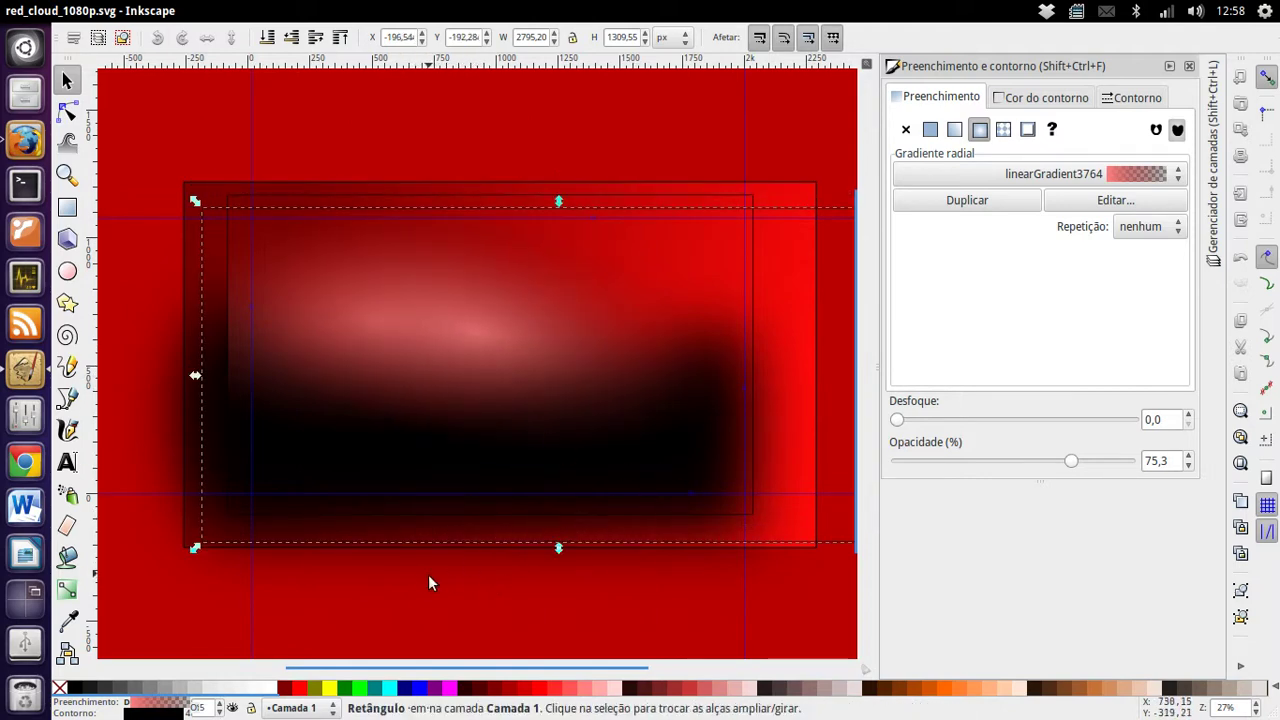
pyautogui.press('Escape')
# Shift the 75.3% glow rectangle up and right across the top of the cloud.
pyautogui.keyDown('ctrl'); pyautogui.scroll(1, 365, 420); pyautogui.keyUp('ctrl')
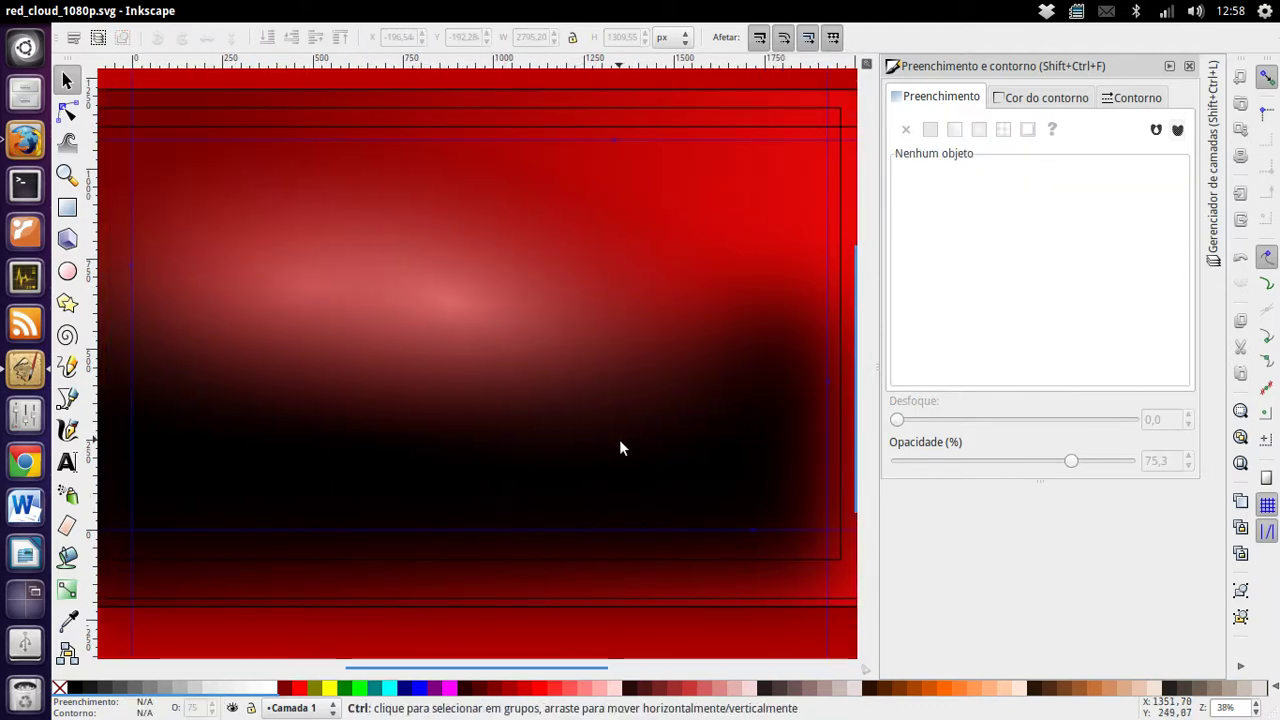
pyautogui.keyDown('ctrl'); pyautogui.scroll(-1, 619, 439); pyautogui.keyUp('ctrl')
pyautogui.click(735, 457)
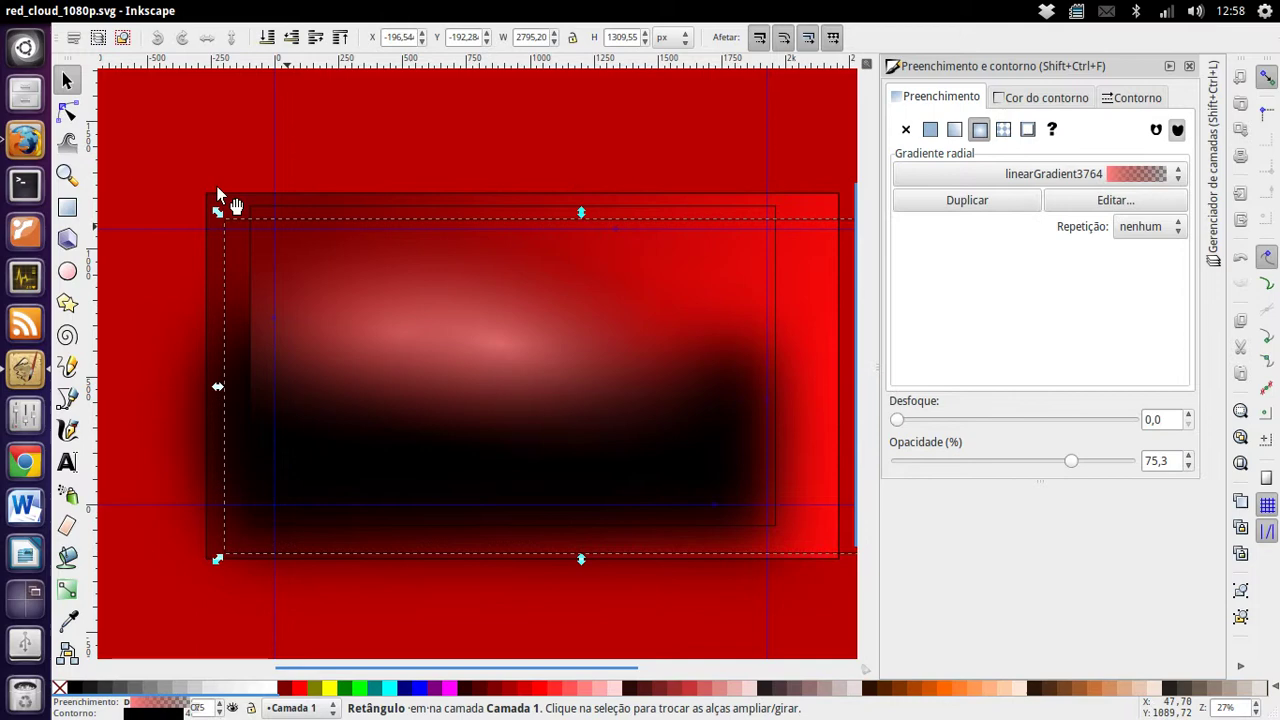
pyautogui.press('n')
pyautogui.click(67, 81)
pyautogui.keyDown('ctrl'); pyautogui.scroll(-1, 760, 440); pyautogui.keyUp('ctrl')
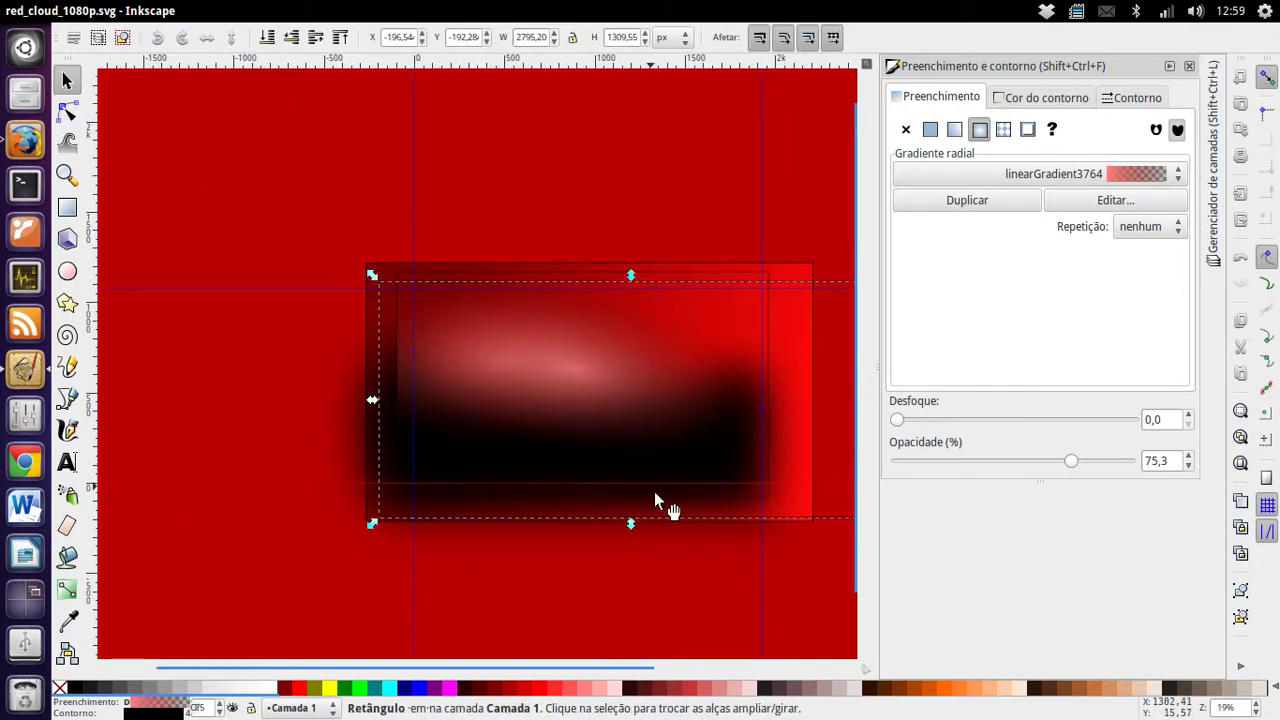
pyautogui.keyDown('ctrl'); pyautogui.scroll(1, 665, 516); pyautogui.keyUp('ctrl')
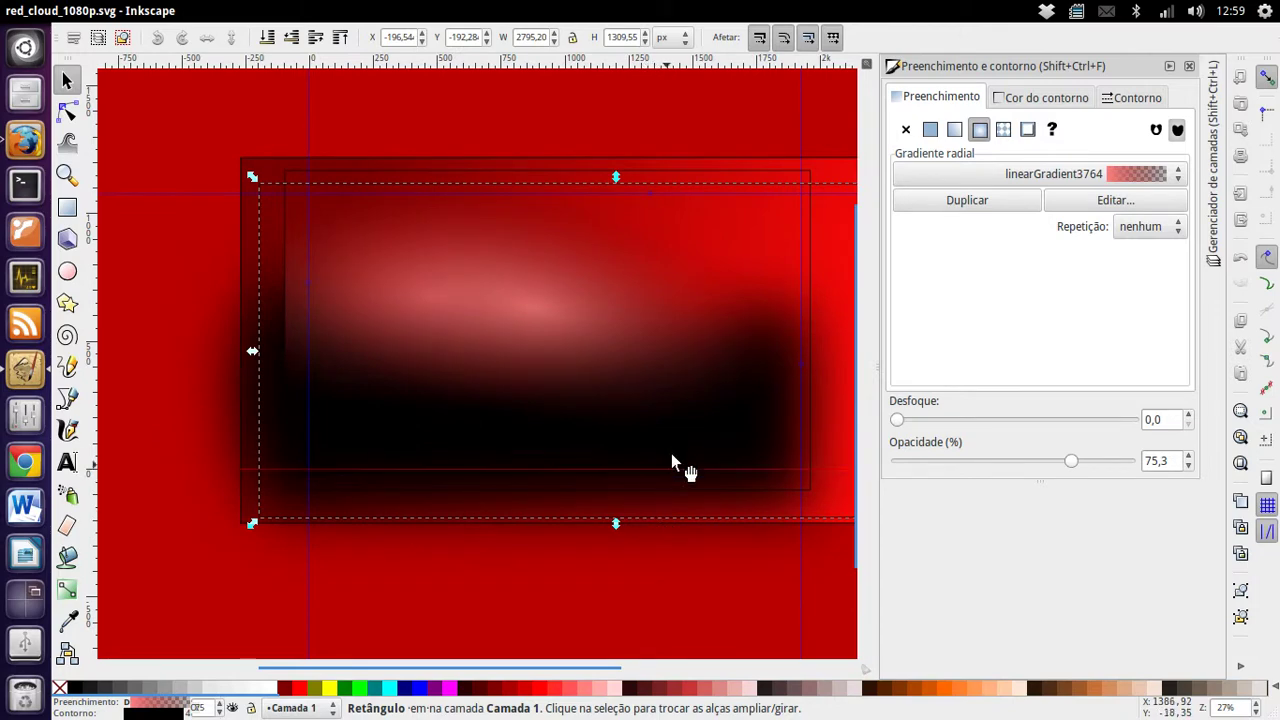
pyautogui.moveTo(677, 463)
pyautogui.mouseDown()
pyautogui.moveTo(588, 428)
pyautogui.moveTo(657, 467)
pyautogui.moveTo(753, 445)
pyautogui.moveTo(812, 452)
pyautogui.mouseUp()
# Reposition the pink highlight and outer dark rectangles, undoing an unwanted enlargement.
pyautogui.moveTo(378, 226); pyautogui.dragTo(399, 324)
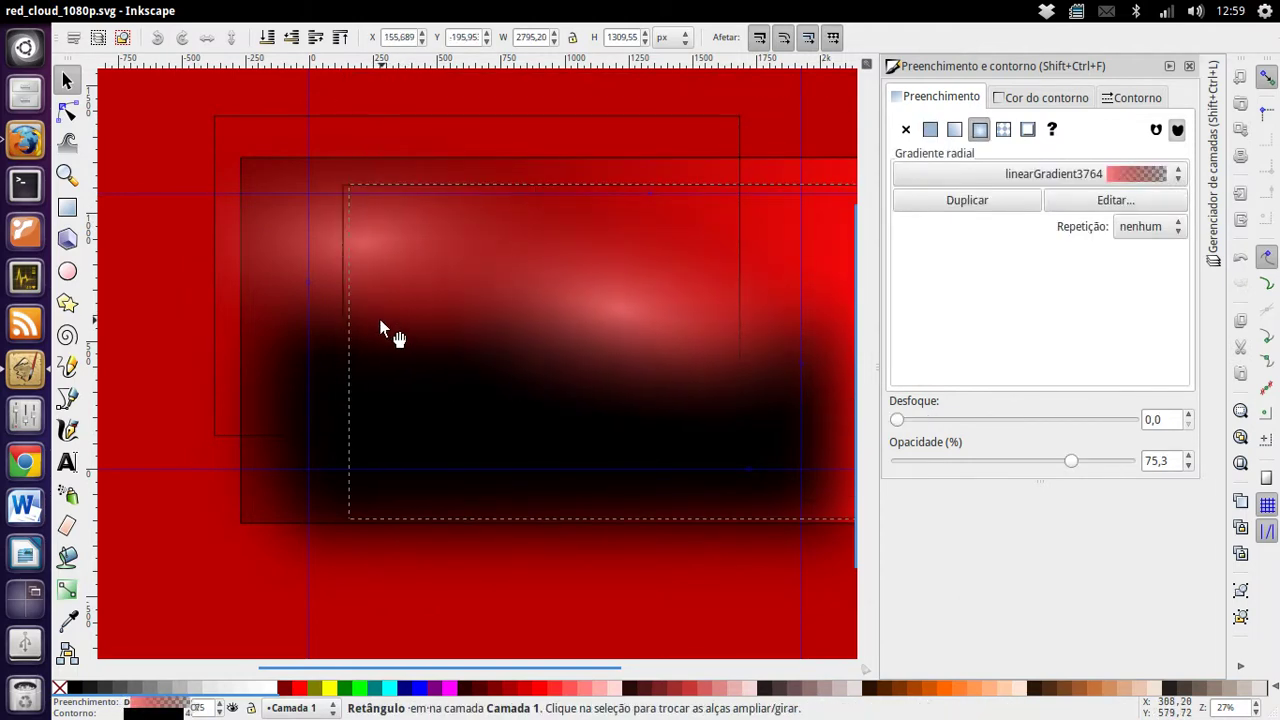
pyautogui.moveTo(317, 238); pyautogui.dragTo(370, 293)
pyautogui.click(641, 300)
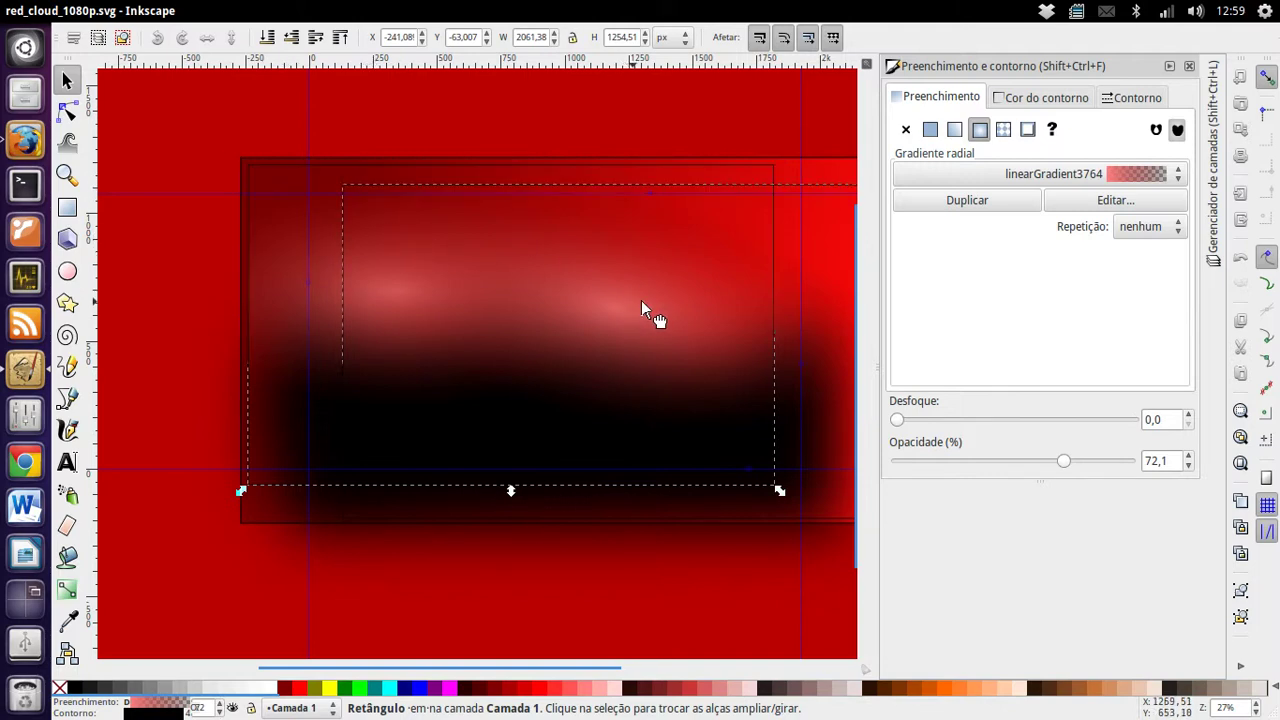
pyautogui.moveTo(641, 300); pyautogui.dragTo(584, 300)
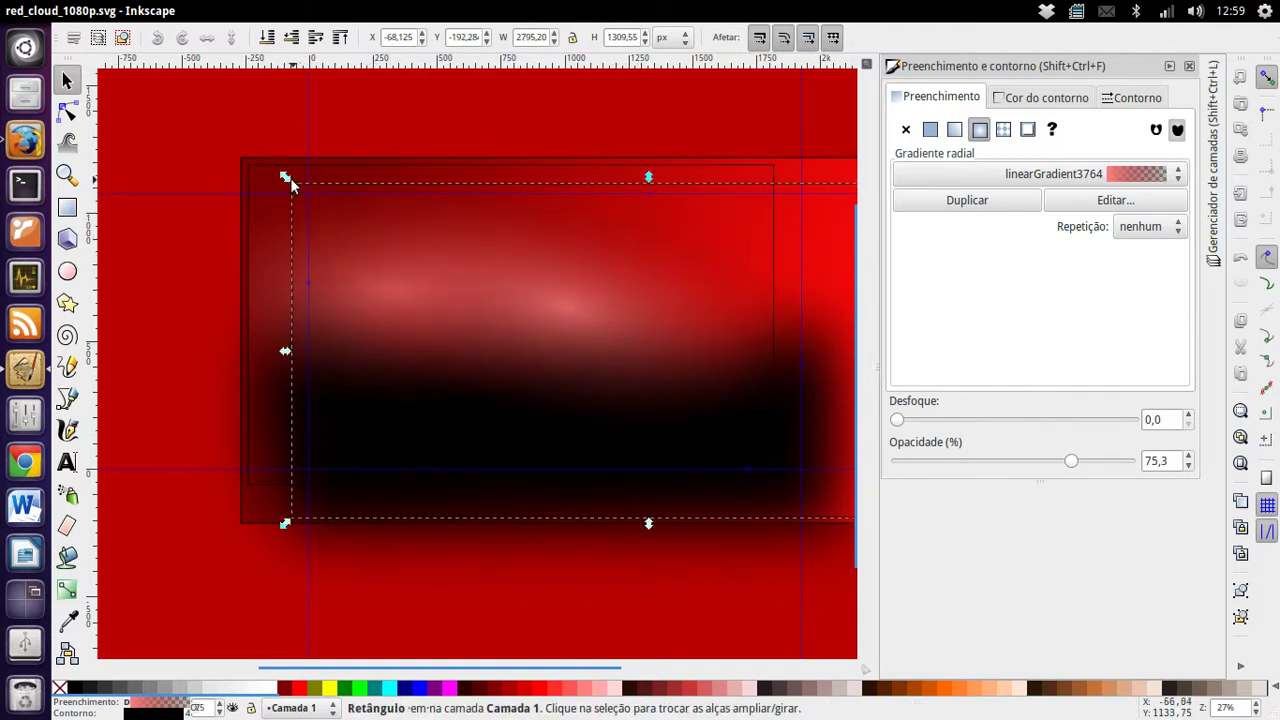
pyautogui.moveTo(298, 183); pyautogui.dragTo(183, 140)
pyautogui.hotkey('ctrl', 'z')
# Extend the highlight rectangle's top-left corner up and left with the Node tool.
pyautogui.click(70, 112)
pyautogui.moveTo(293, 186); pyautogui.dragTo(262, 167)
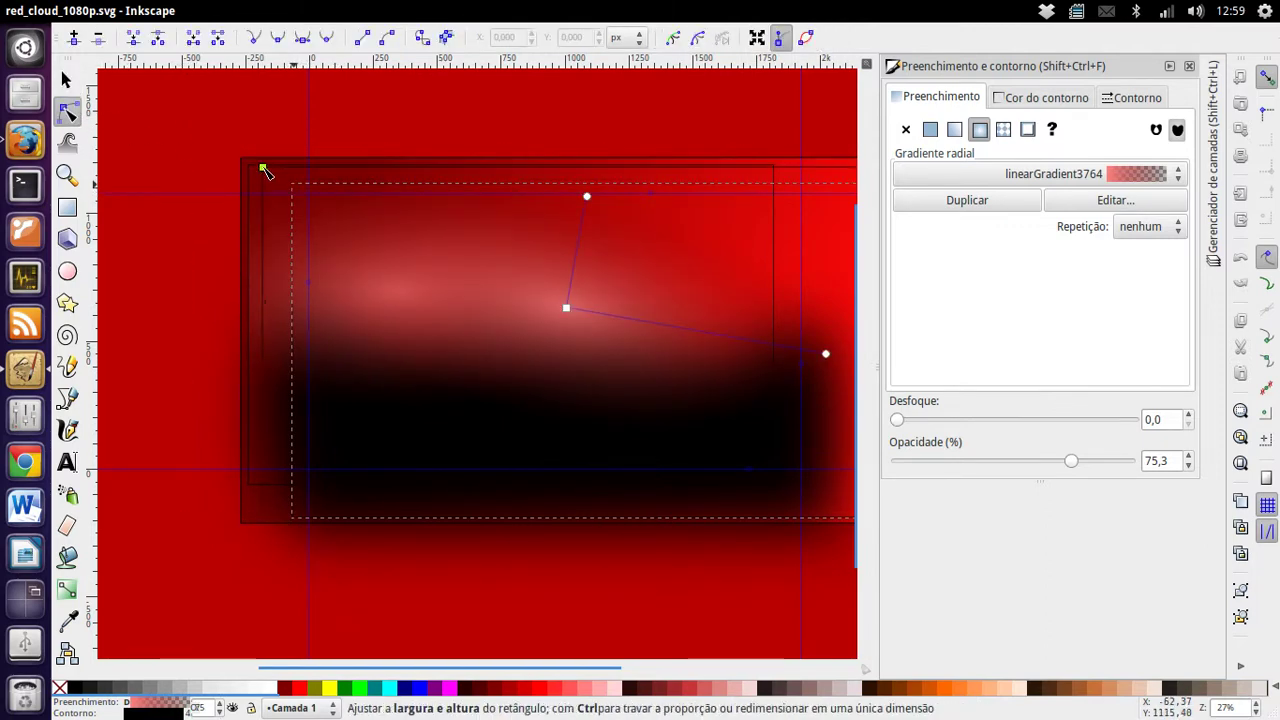
pyautogui.click(70, 84)
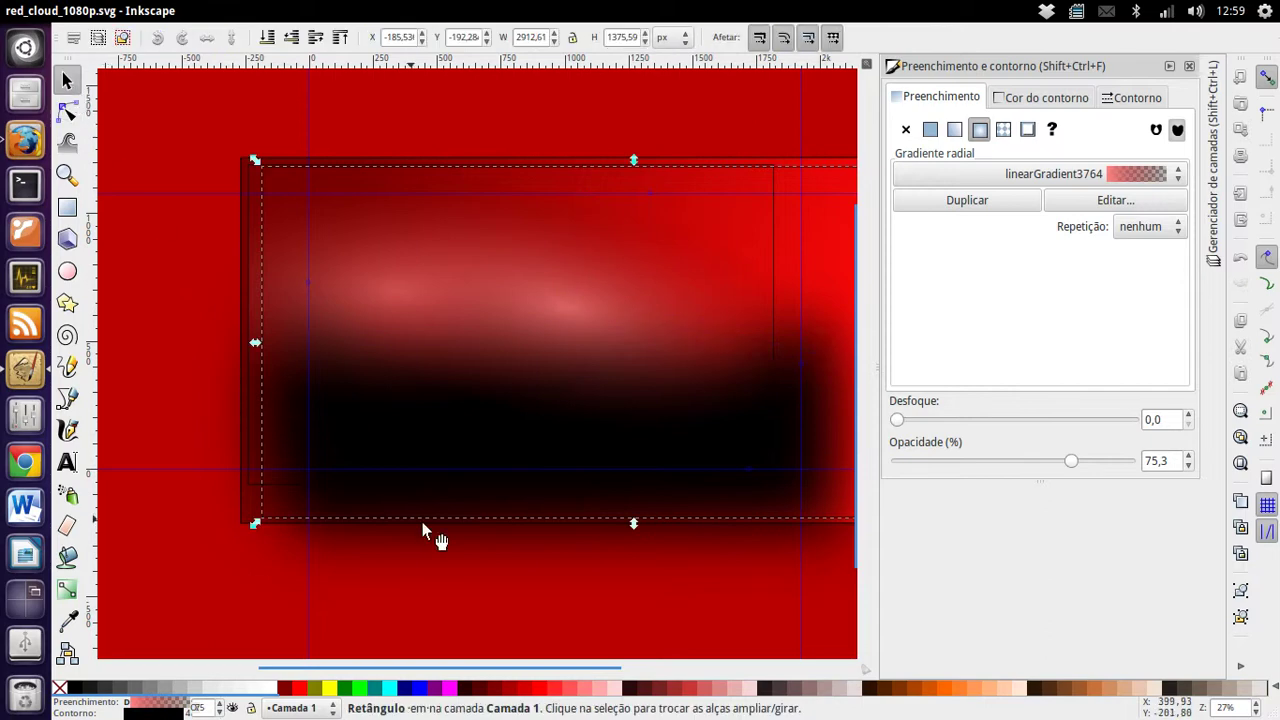
pyautogui.hscroll(1, 477, 545)
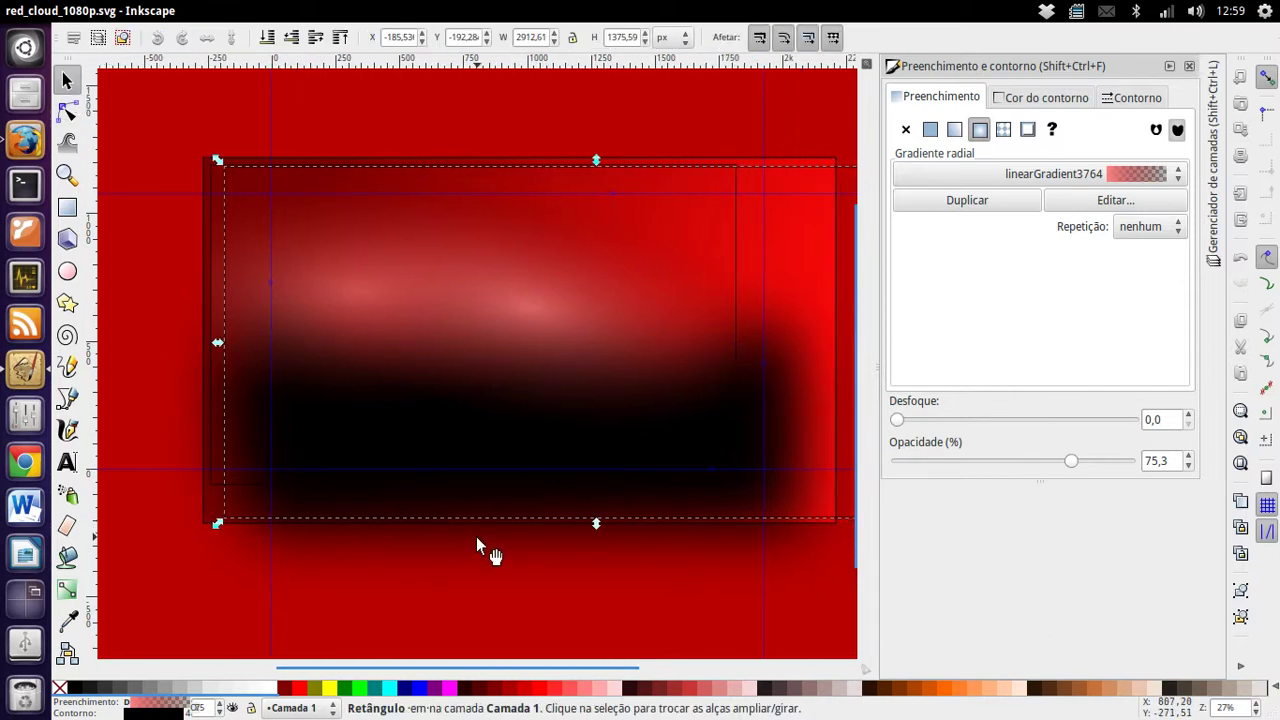
pyautogui.press('Escape')
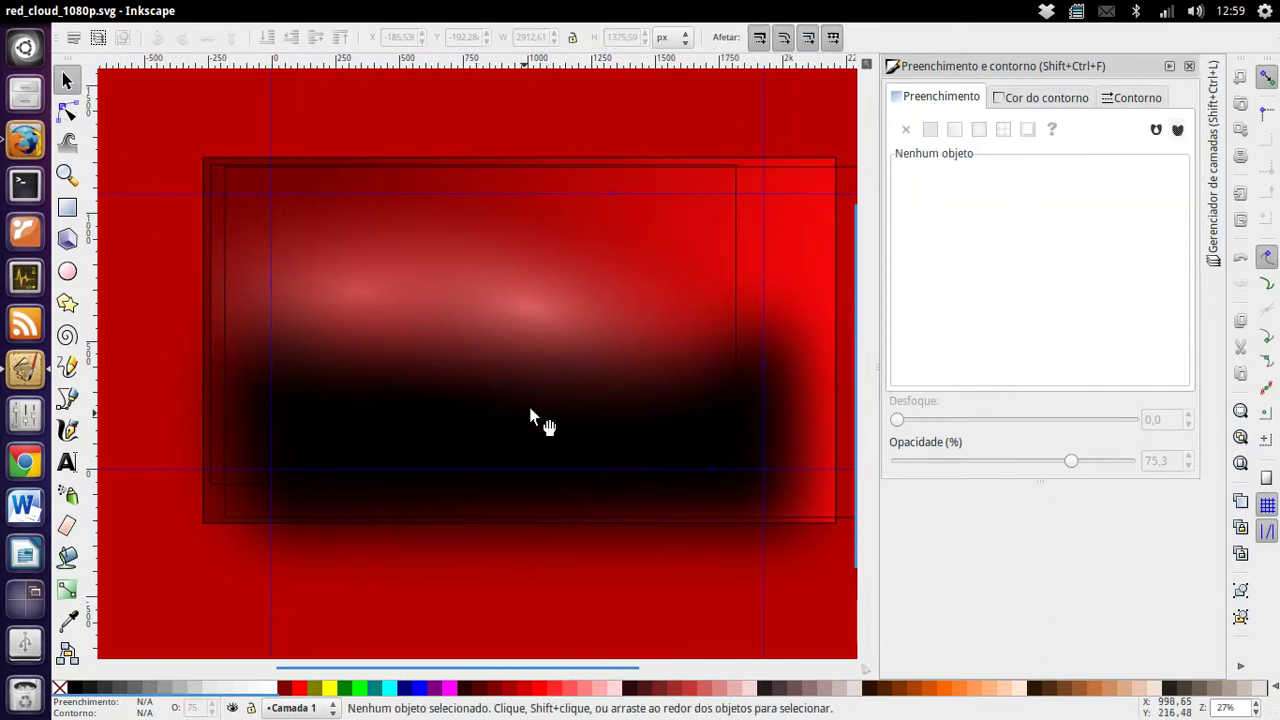
# Pull the large glow rectangle's corner in so its right and bottom edges meet the guides.
pyautogui.click(676, 424)
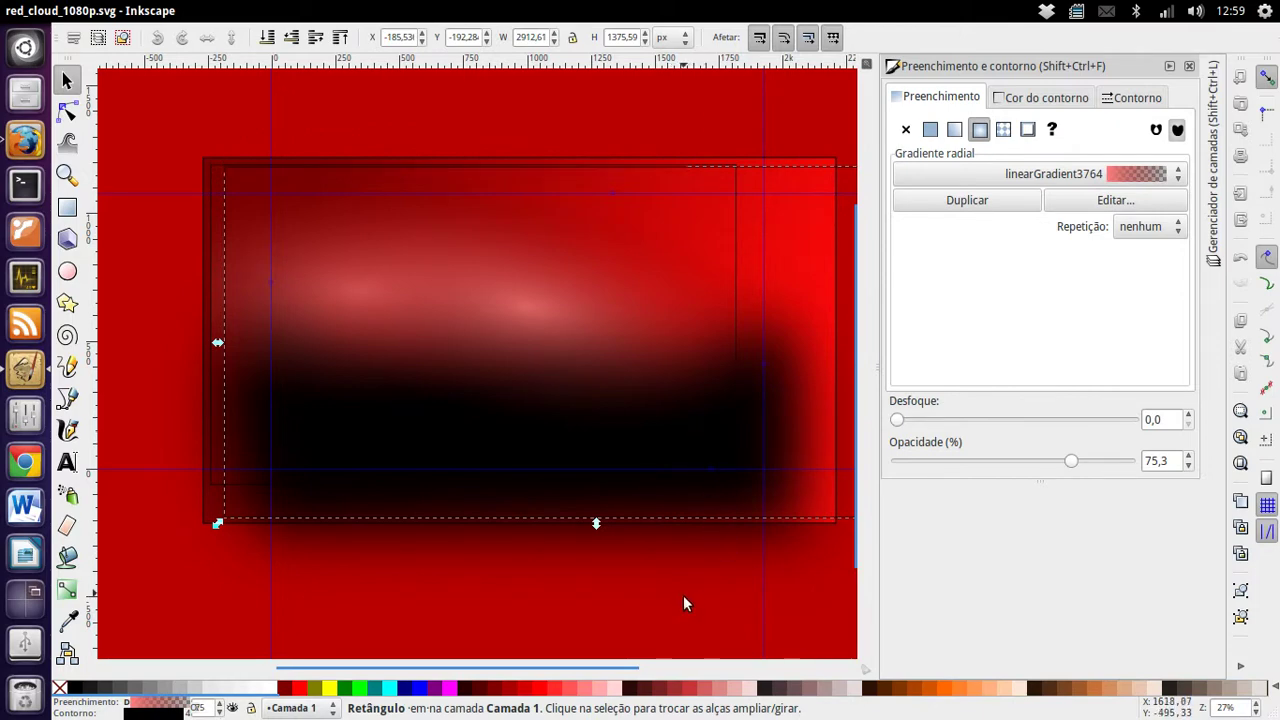
pyautogui.press('Escape')
pyautogui.moveTo(741, 494); pyautogui.dragTo(748, 561)
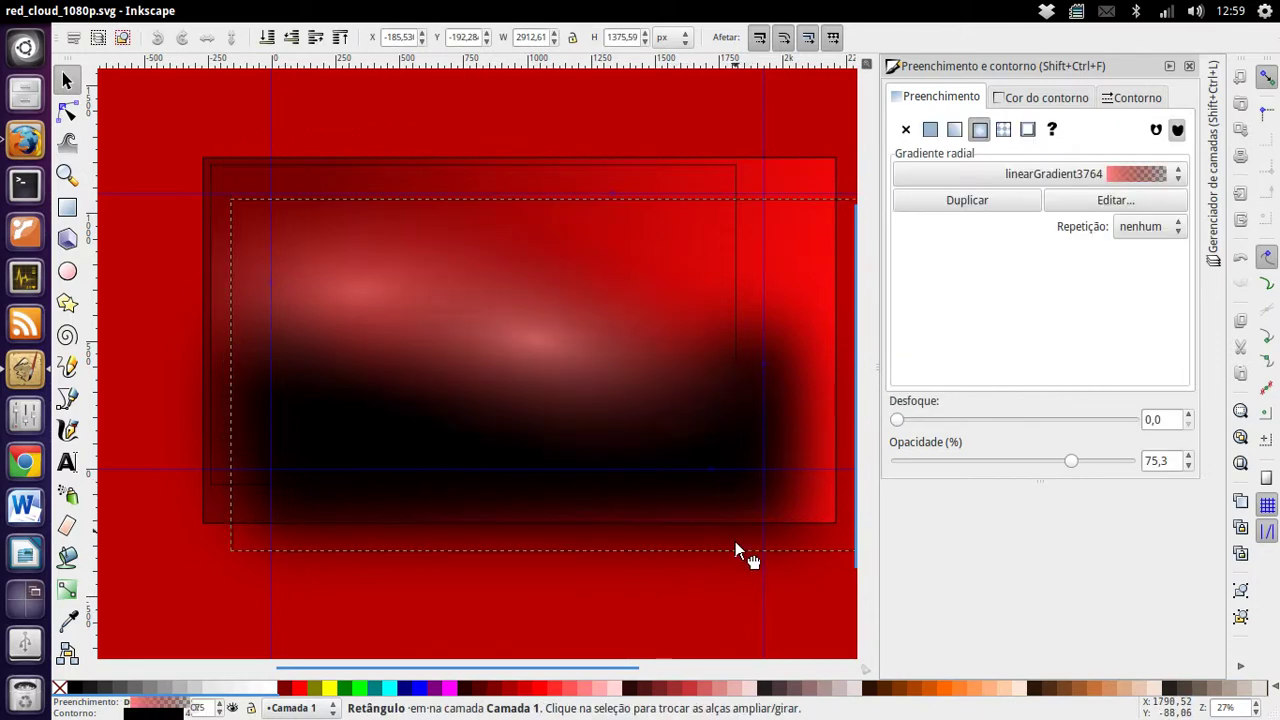
pyautogui.press('Escape')
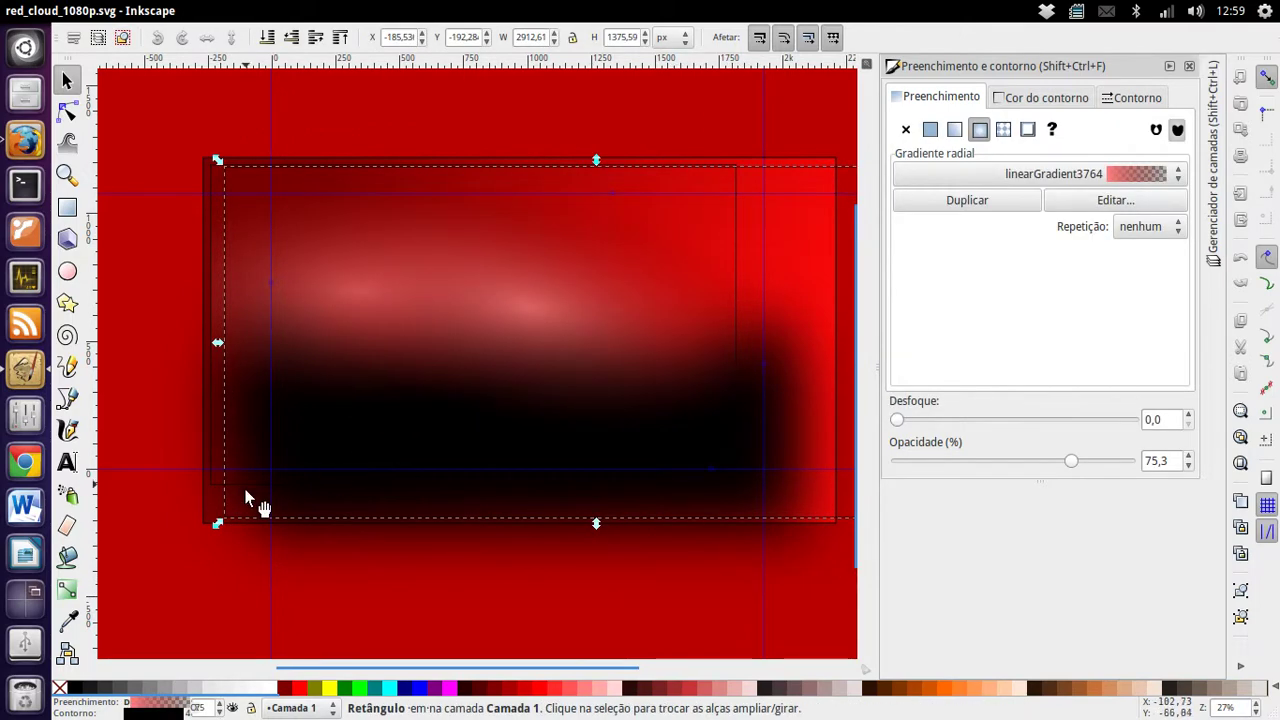
pyautogui.click(67, 115)
pyautogui.hscroll(1, 785, 555)
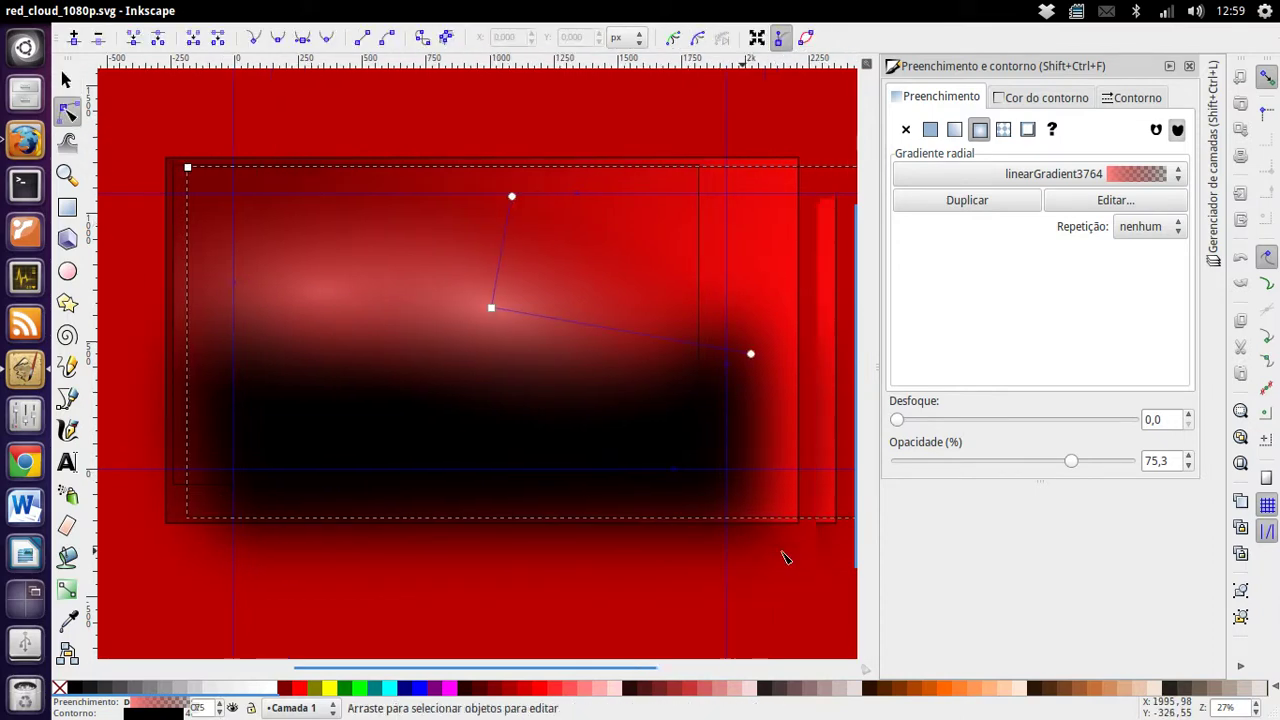
pyautogui.hscroll(2, 785, 555)
pyautogui.hscroll(2, 790, 550)
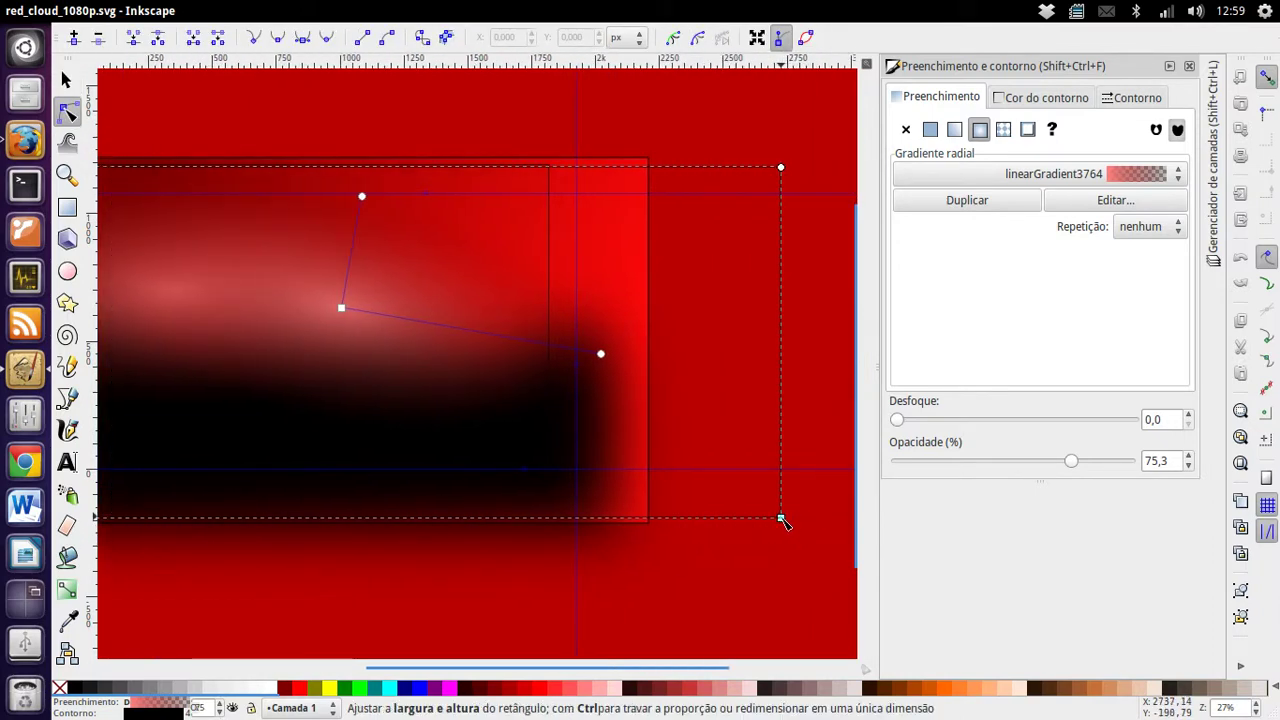
pyautogui.moveTo(781, 519); pyautogui.dragTo(697, 510)
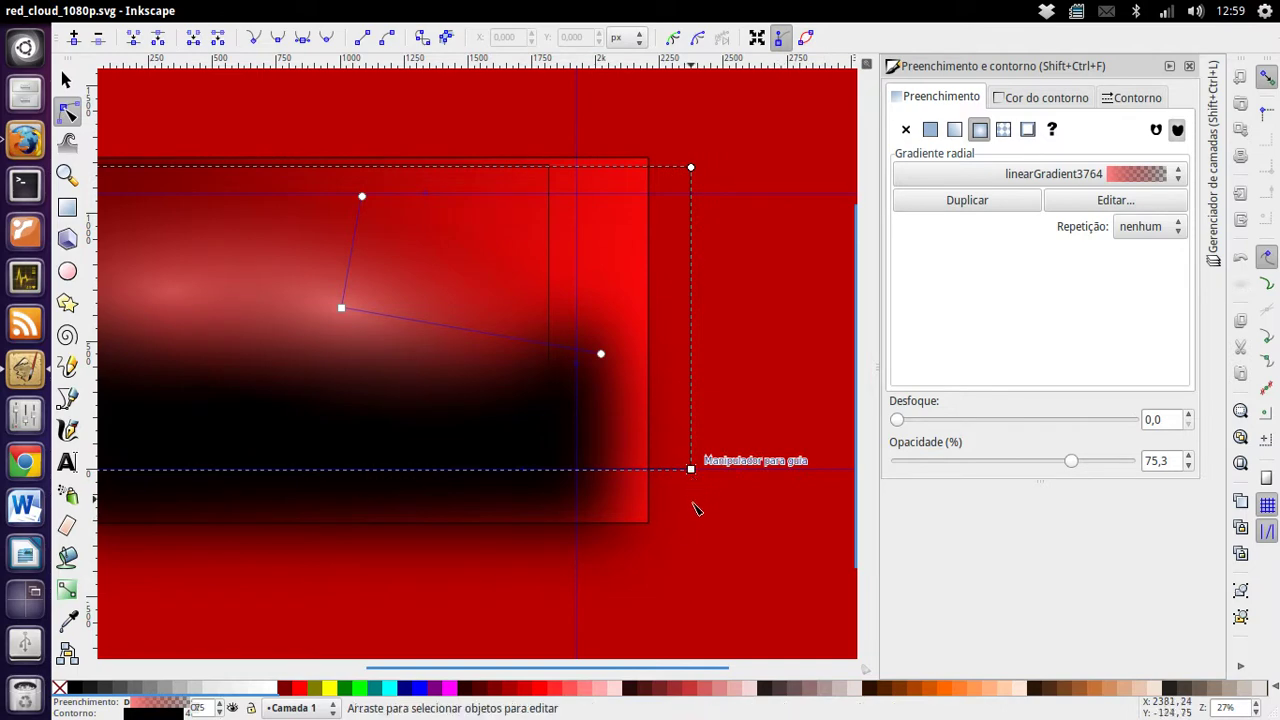
pyautogui.hscroll(-1, 697, 510)
pyautogui.hscroll(-1, 689, 517)
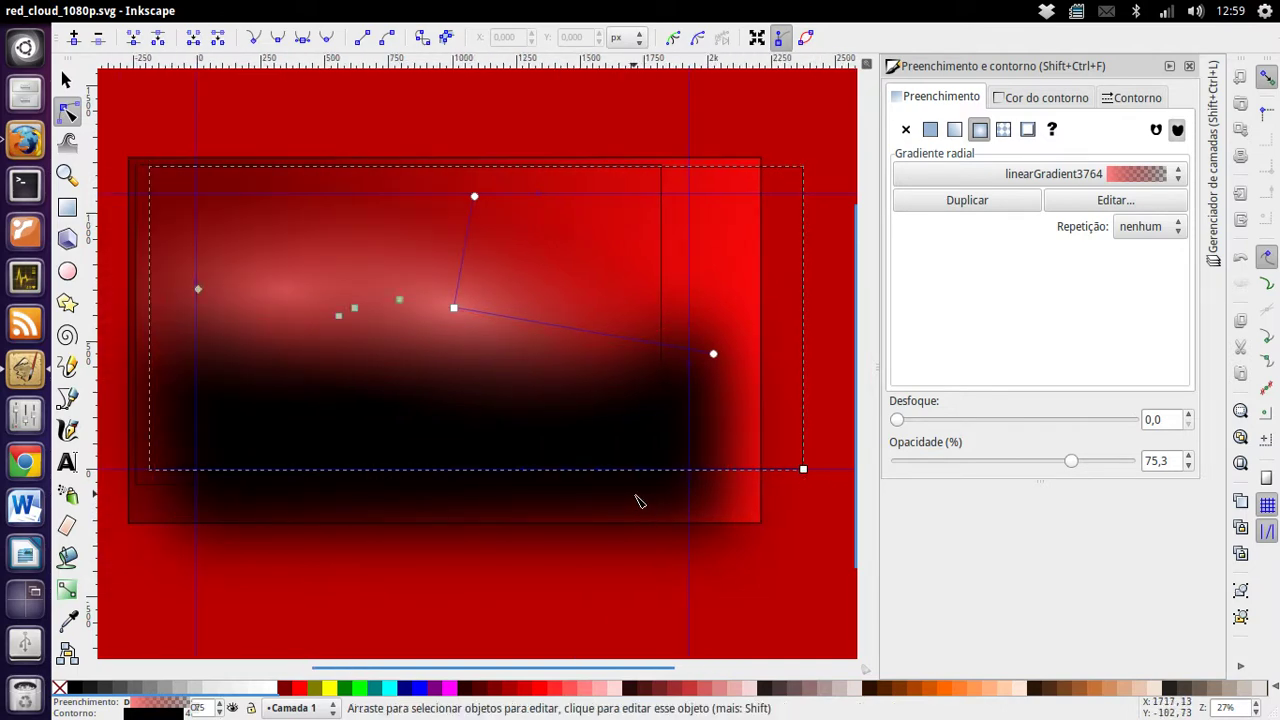
pyautogui.click(638, 500)
pyautogui.press('s')
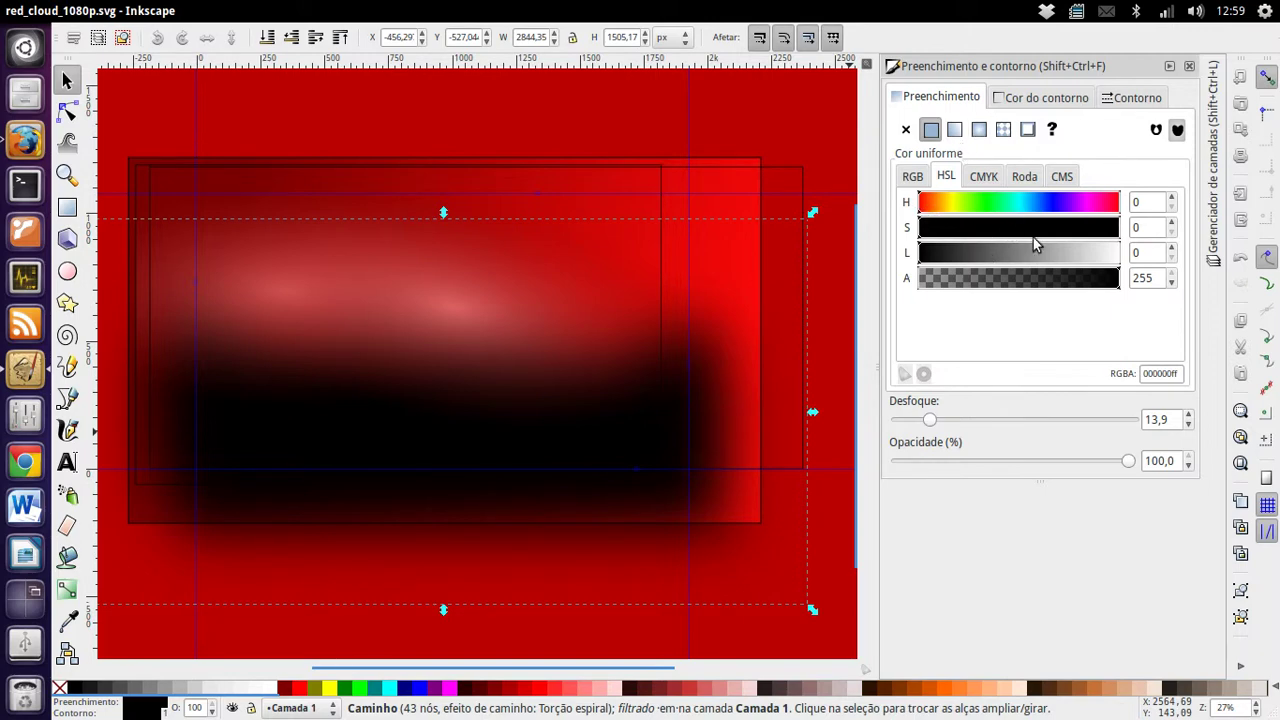
# Give the cloud a dark red linear gradient with end stop stop3798 fully opaque and near-black.
pyautogui.moveTo(1078, 236); pyautogui.dragTo(1088, 236)
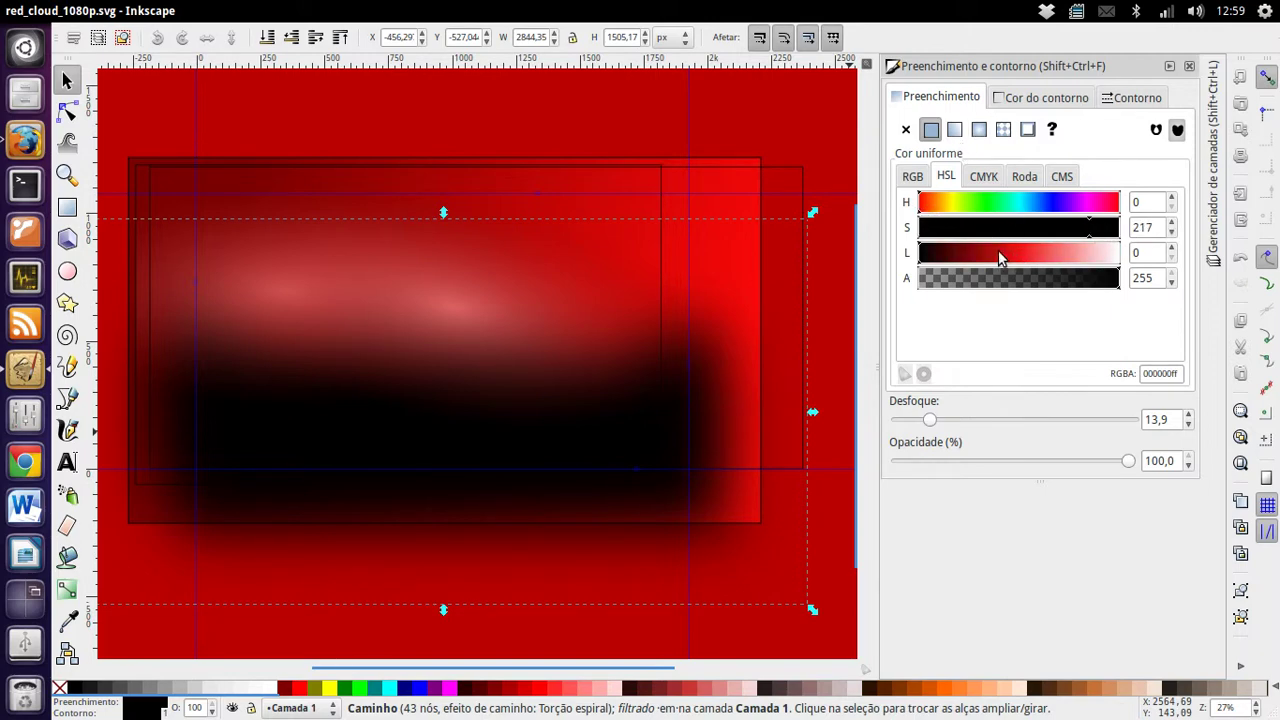
pyautogui.moveTo(998, 250); pyautogui.dragTo(947, 265)
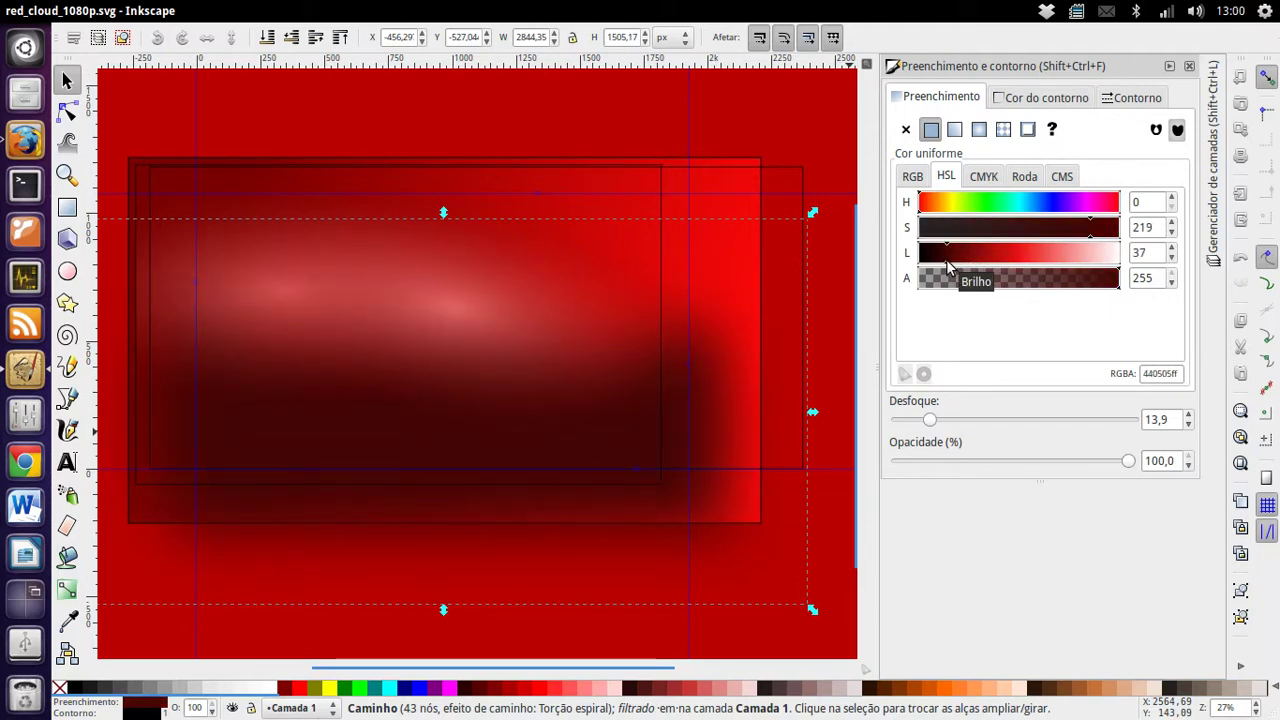
pyautogui.click(955, 129)
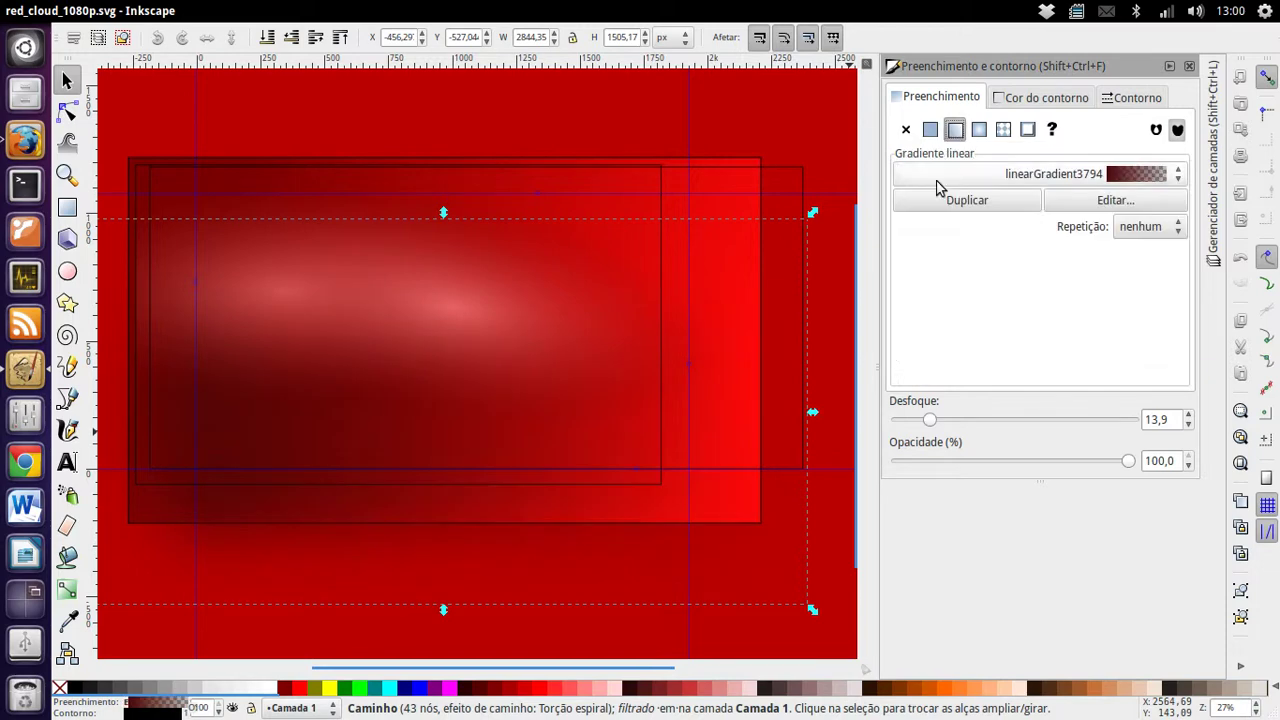
pyautogui.click(1112, 200)
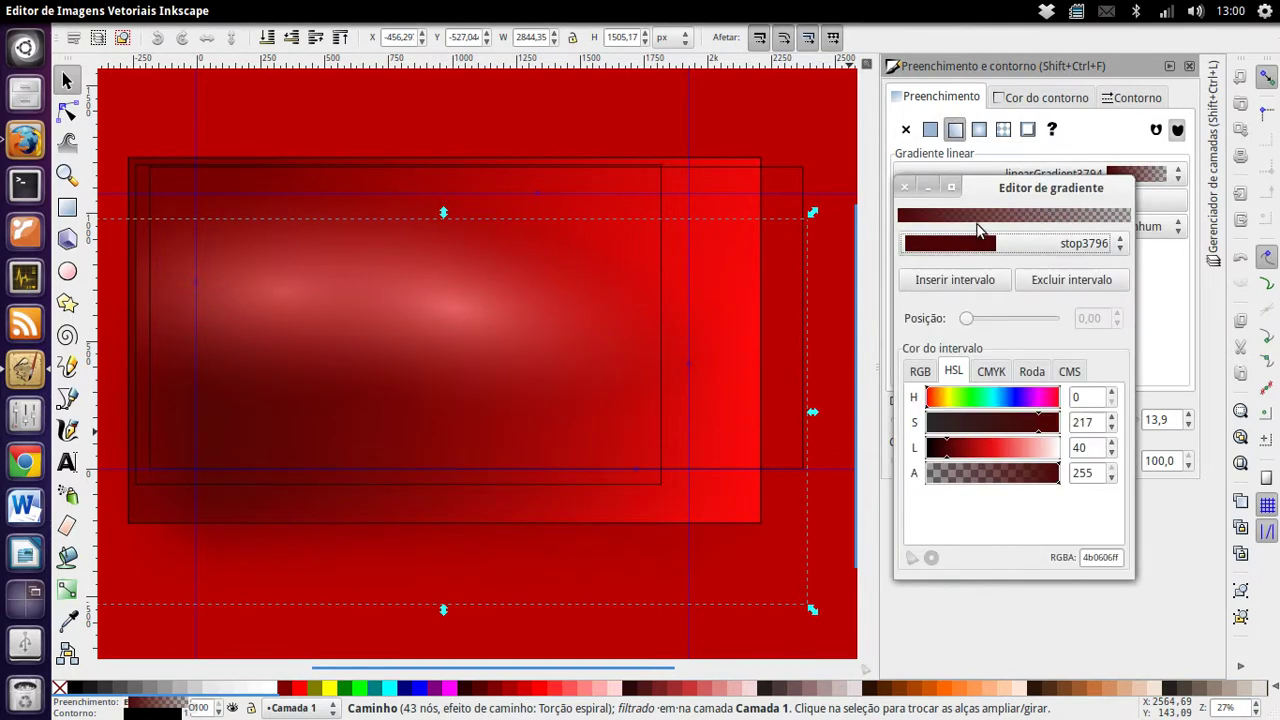
pyautogui.click(998, 243)
pyautogui.click(1000, 266)
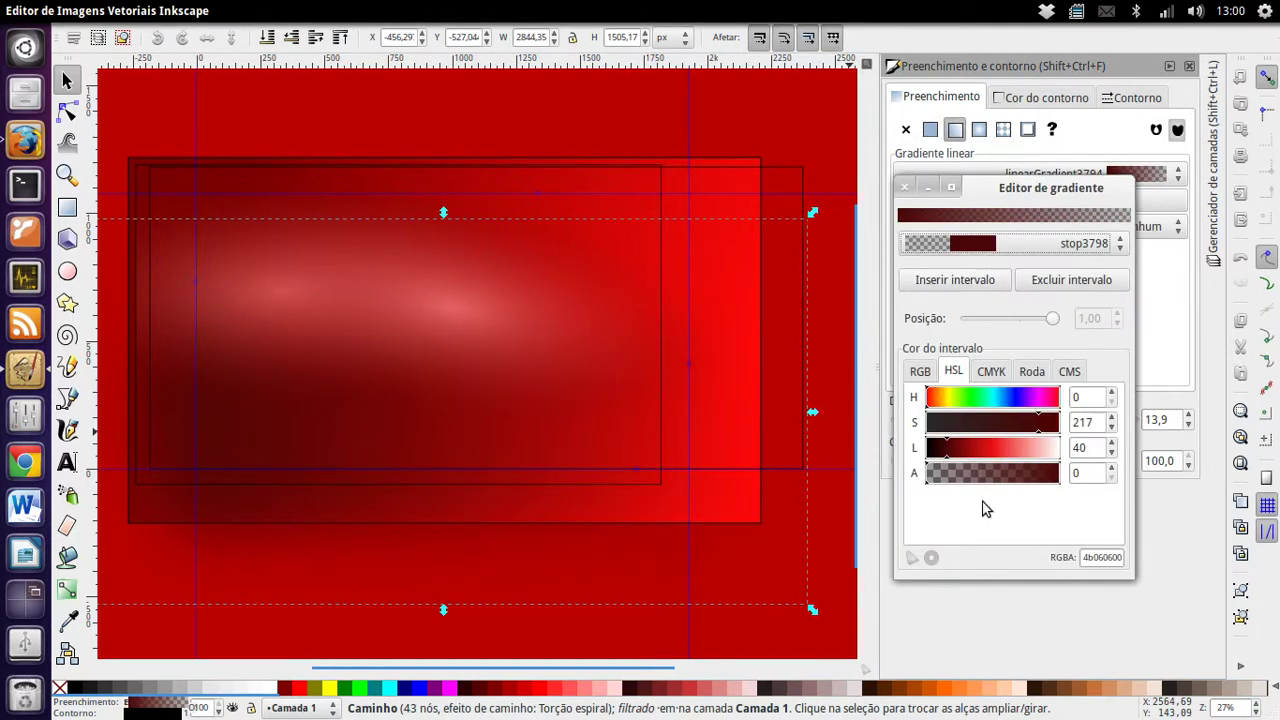
pyautogui.moveTo(1032, 485); pyautogui.dragTo(1130, 485)
pyautogui.moveTo(927, 456); pyautogui.dragTo(932, 455)
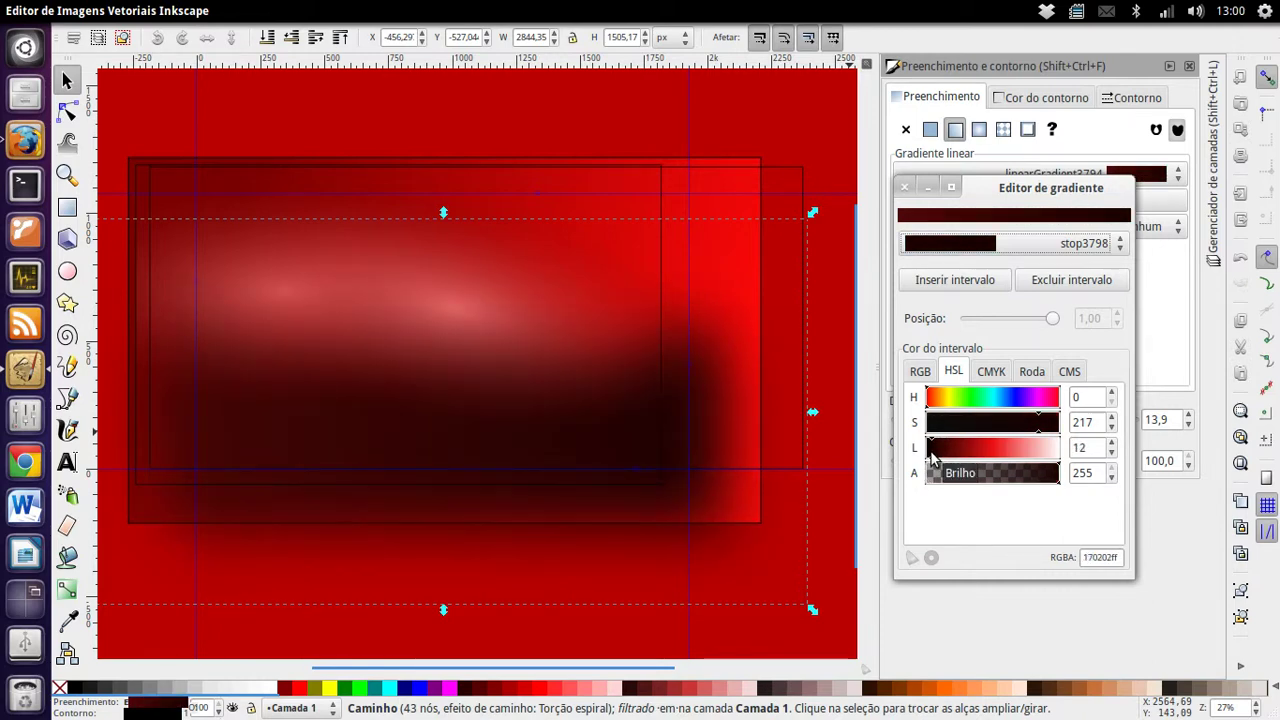
pyautogui.click(930, 452)
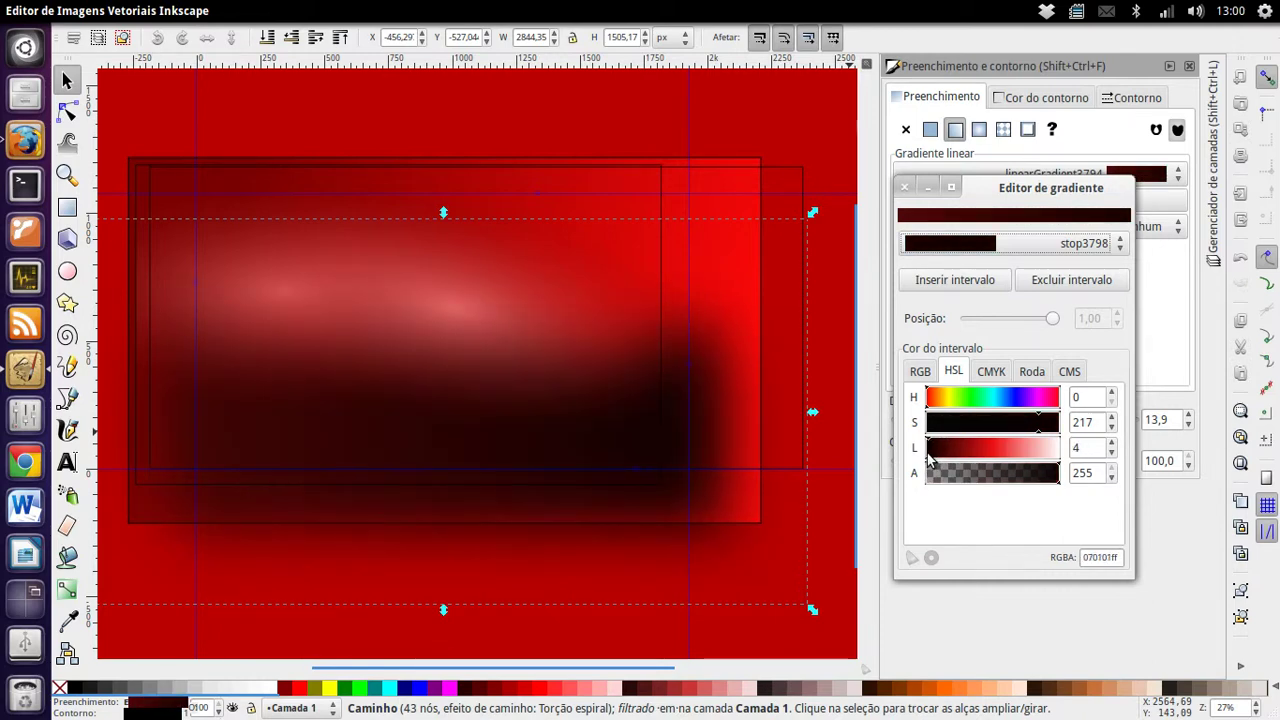
# Set the gradient's start stop stop3796 to lightness 34.
pyautogui.click(1034, 246)
pyautogui.click(990, 220)
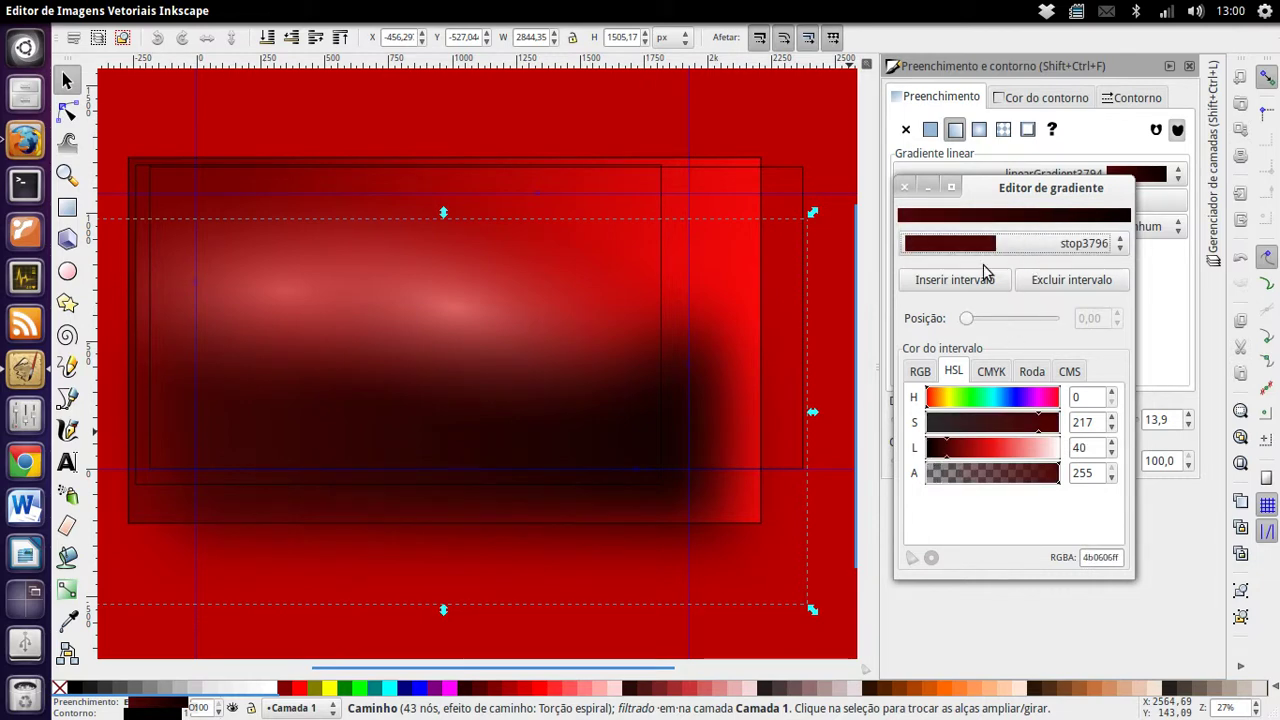
pyautogui.click(950, 450)
pyautogui.moveTo(948, 450); pyautogui.dragTo(942, 450)
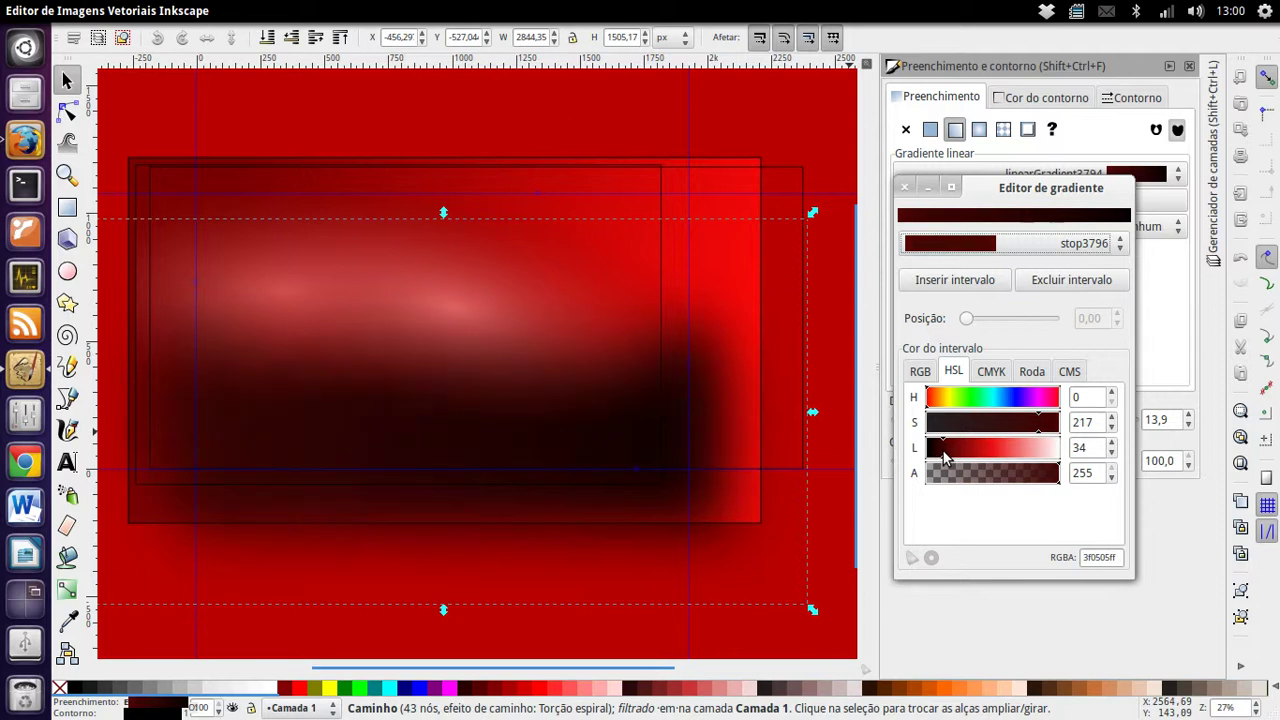
# Angle the gradient diagonally from upper left to lower right, snapping its start to the guide.
pyautogui.click(67, 111)
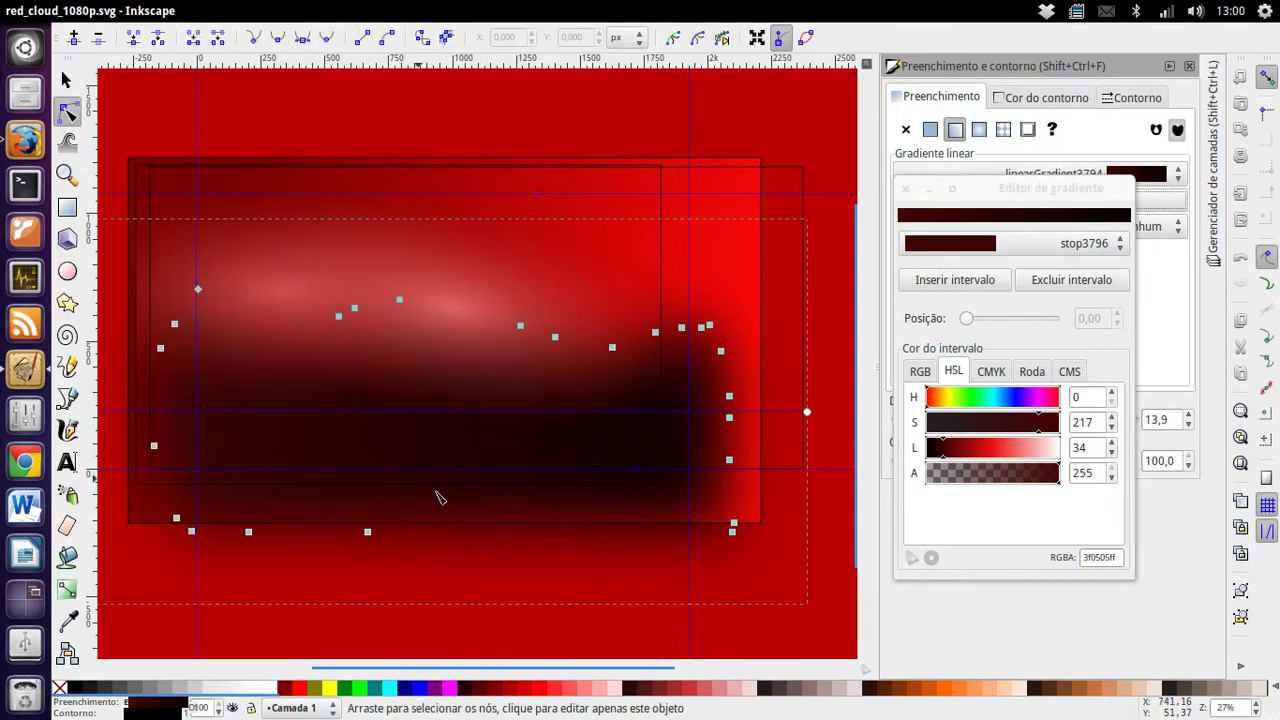
pyautogui.hscroll(-8, 420, 494)
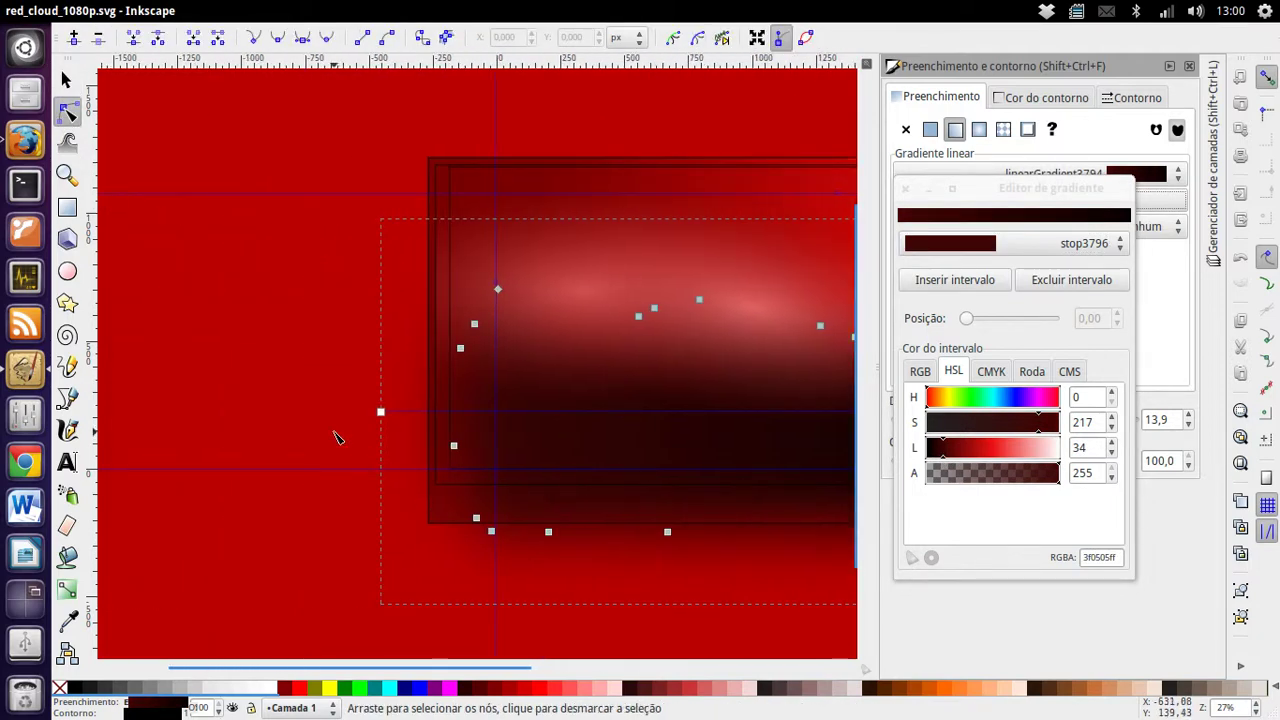
pyautogui.moveTo(380, 412); pyautogui.dragTo(465, 367)
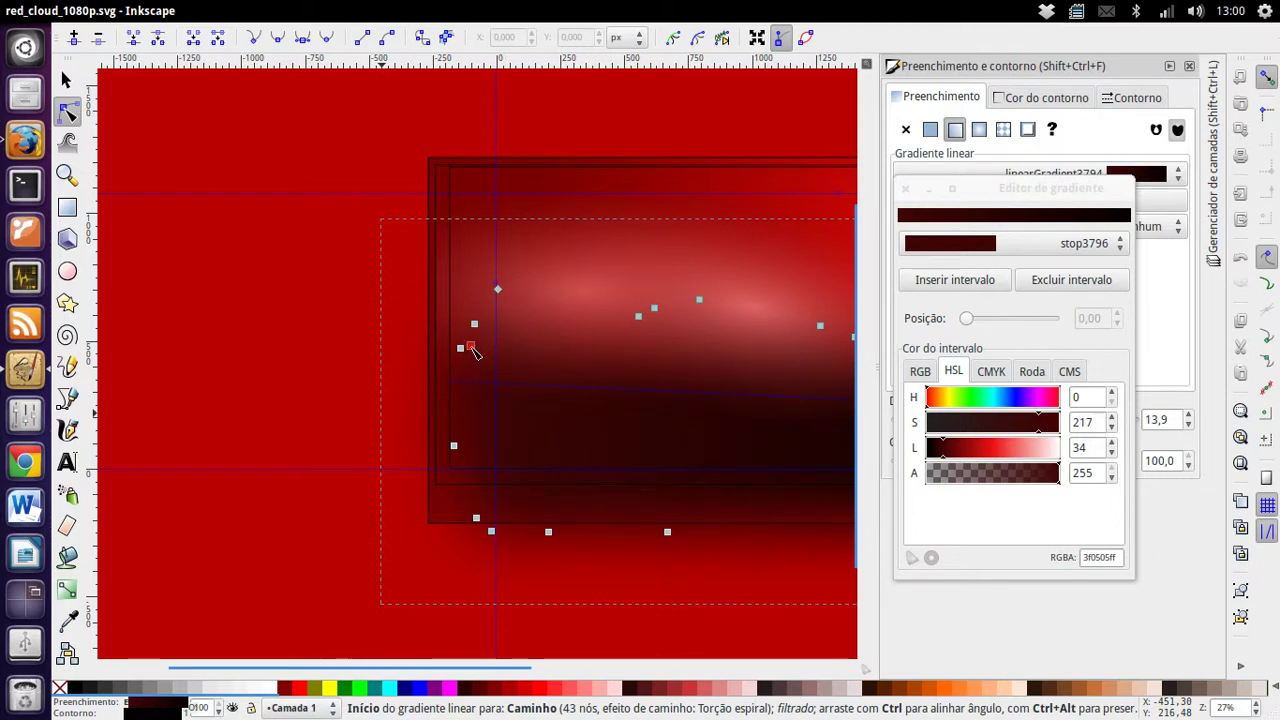
pyautogui.hscroll(4, 474, 355)
pyautogui.hscroll(2, 479, 370)
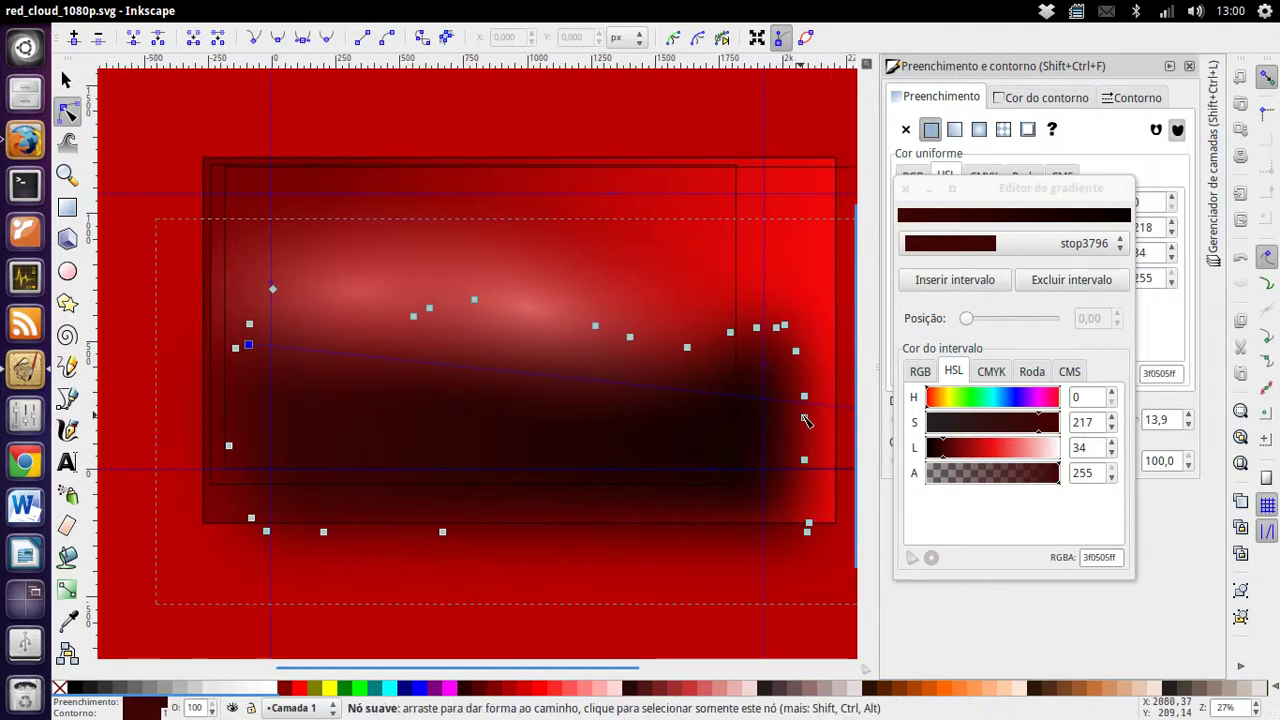
pyautogui.hscroll(2, 806, 420)
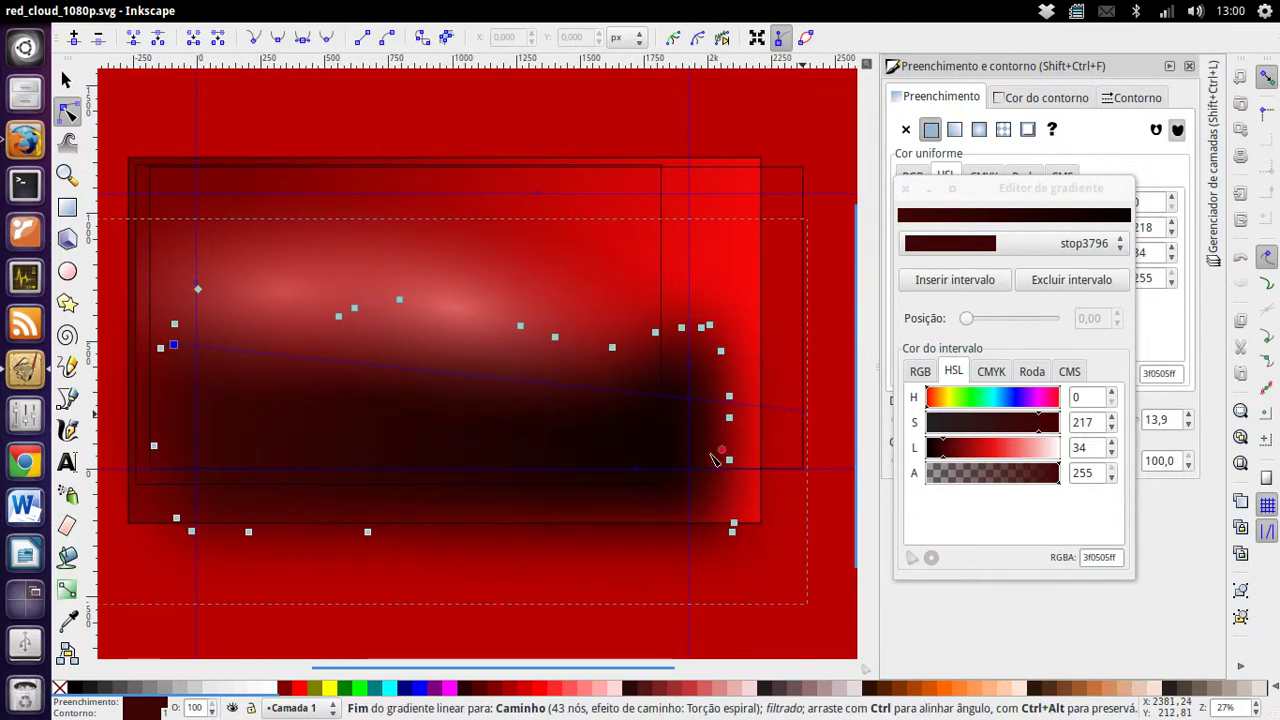
pyautogui.moveTo(713, 459); pyautogui.dragTo(666, 469)
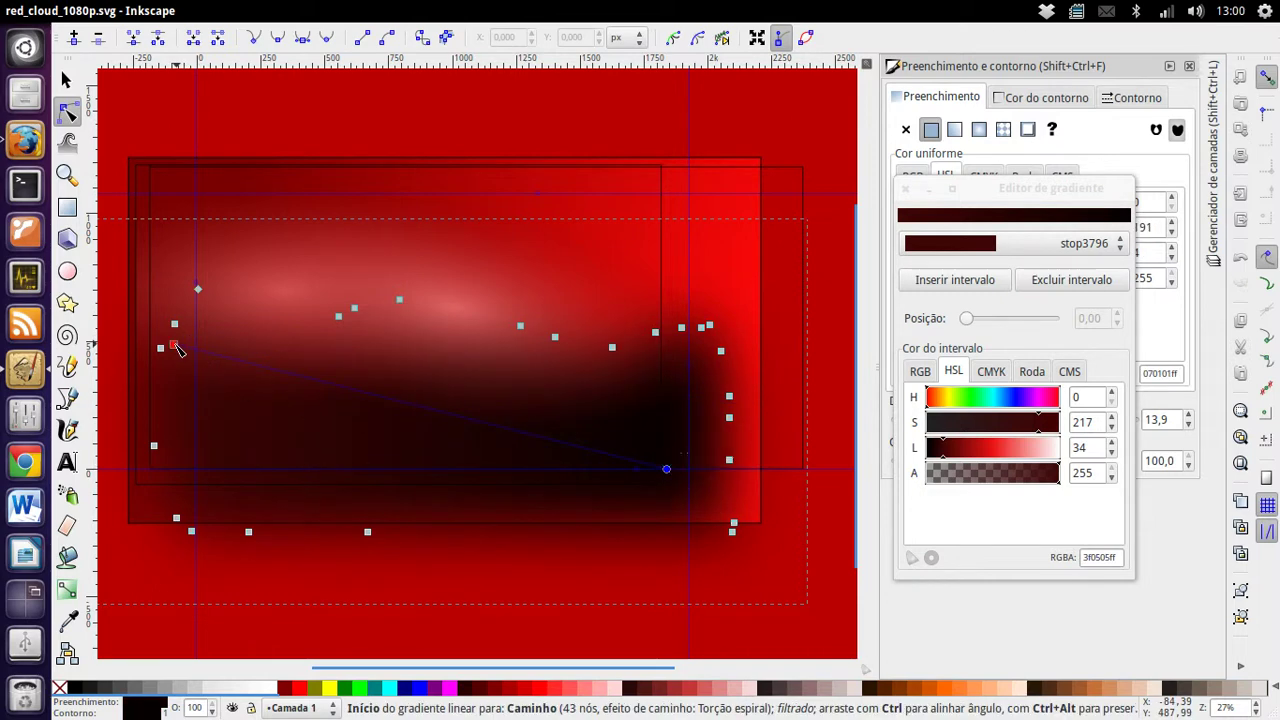
pyautogui.moveTo(216, 330); pyautogui.dragTo(196, 317)
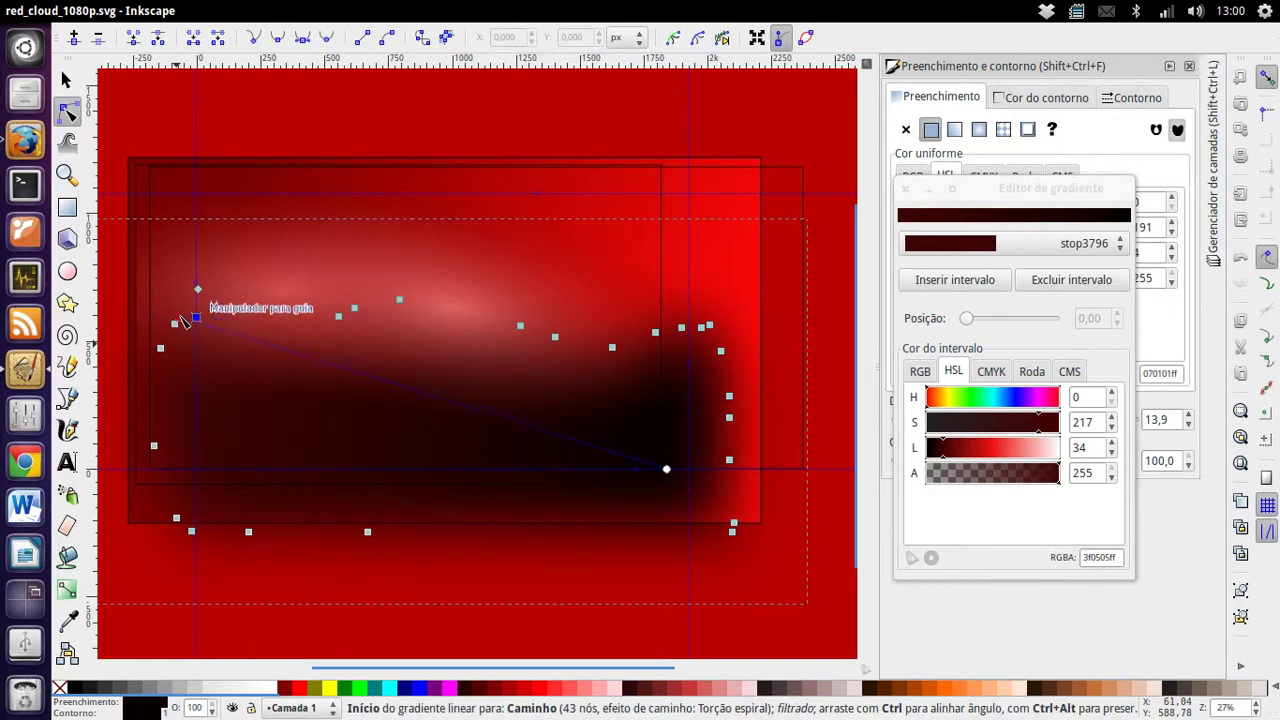
pyautogui.click(67, 80)
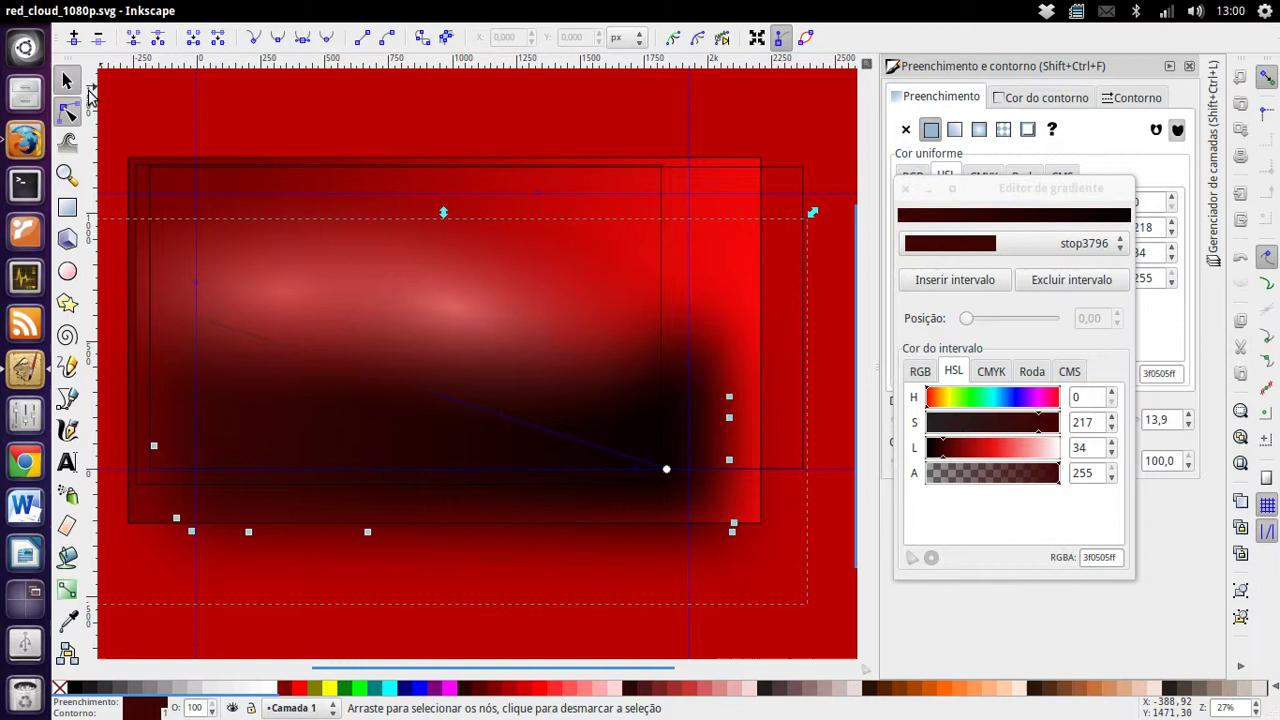
# Lower the radial-glow rectangle's top edge and stretch it wider to the right.
pyautogui.click(576, 124)
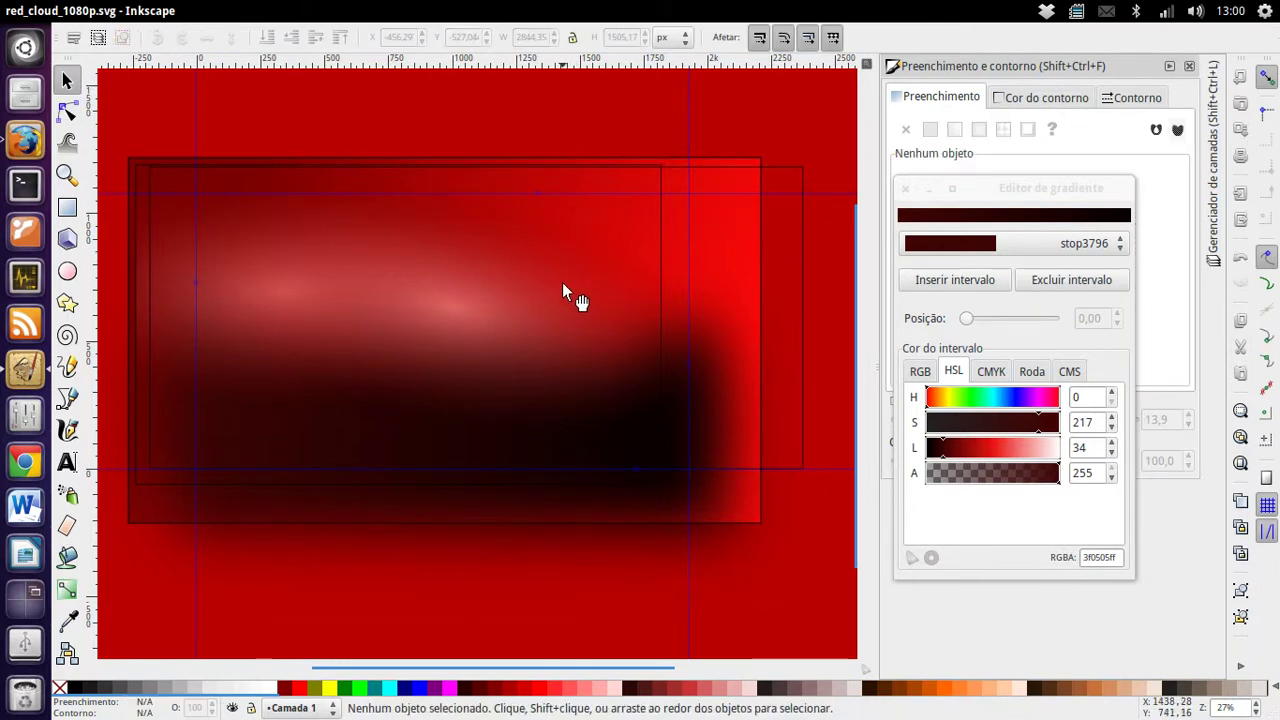
pyautogui.click(657, 185)
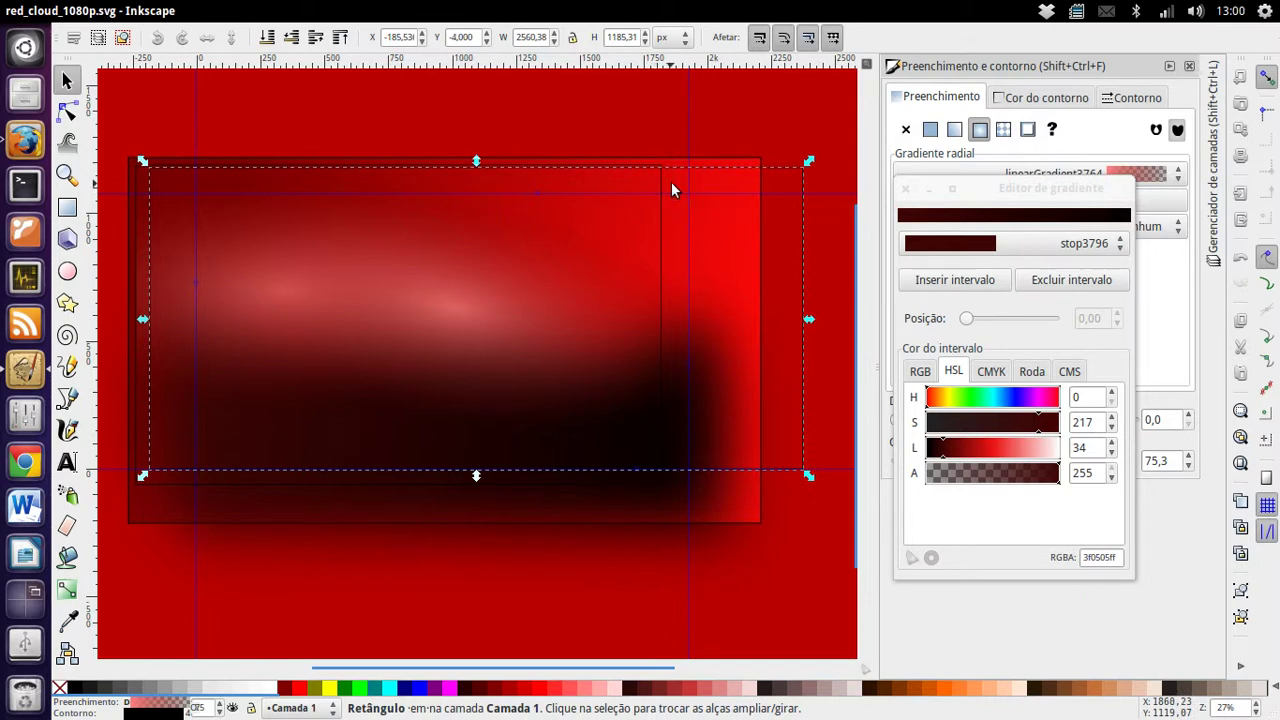
pyautogui.click(663, 153)
pyautogui.scroll(1, 662, 157)
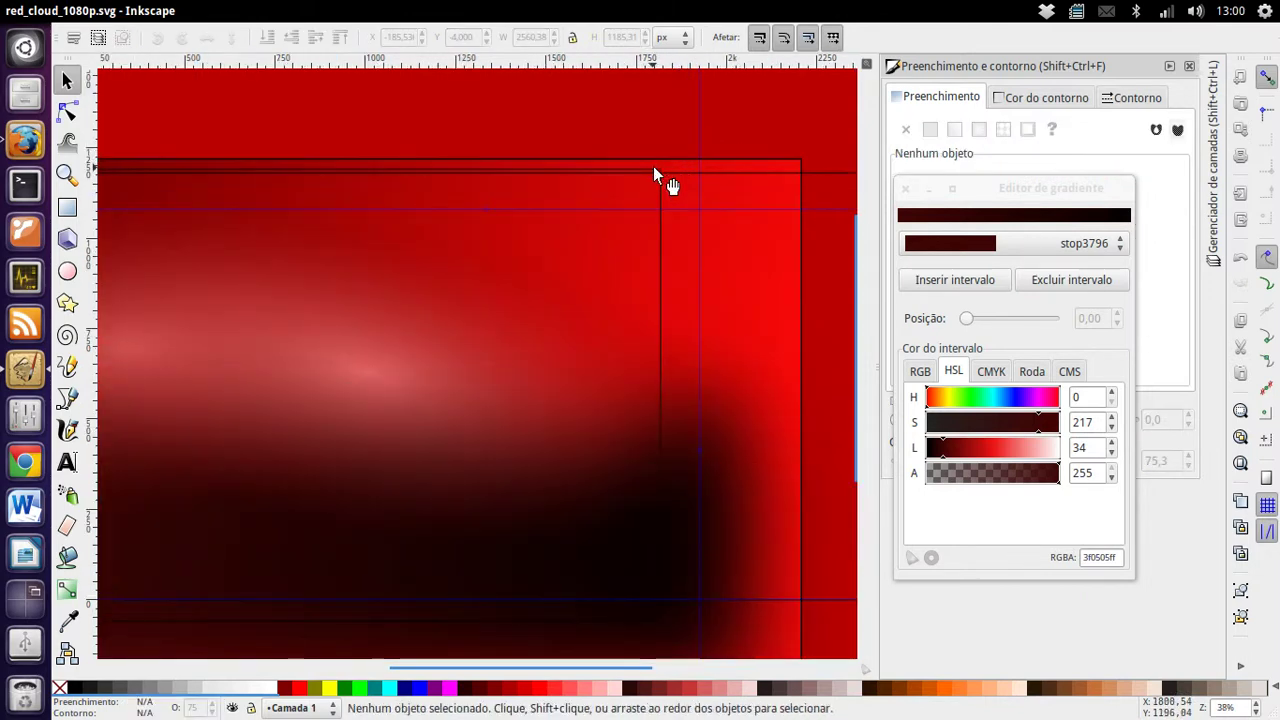
pyautogui.click(654, 168)
pyautogui.moveTo(399, 166); pyautogui.dragTo(399, 209)
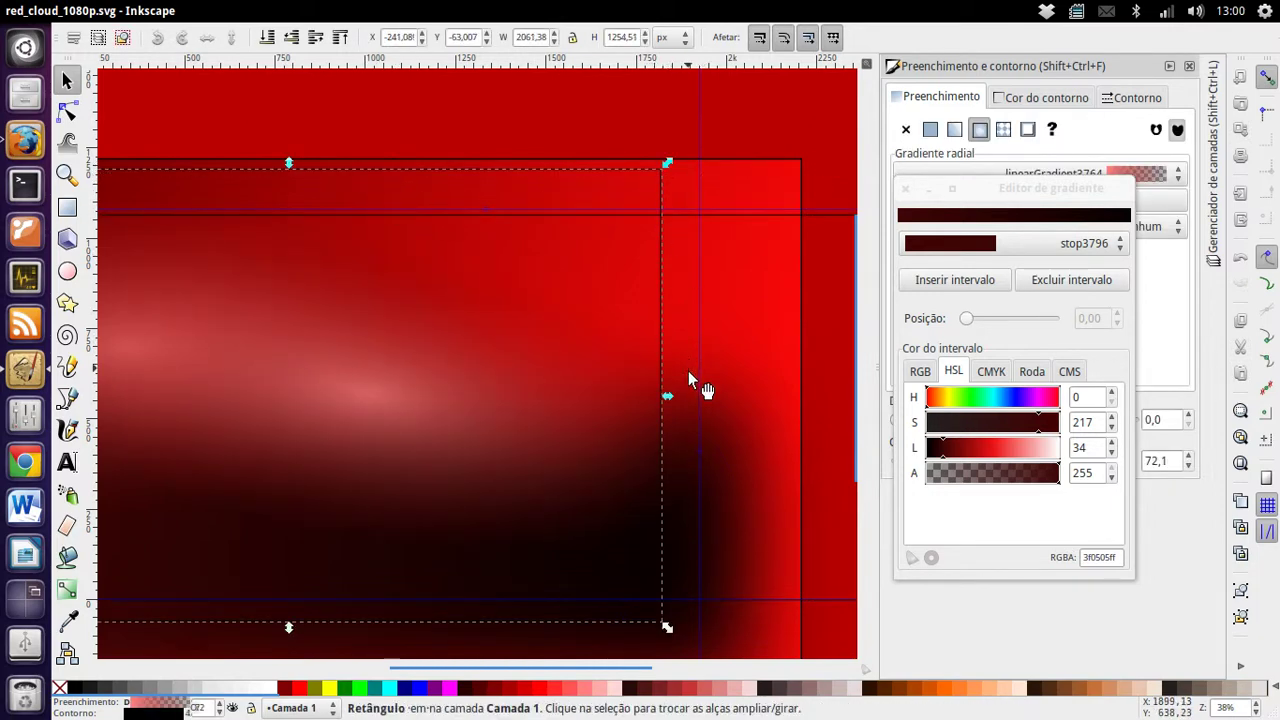
pyautogui.moveTo(664, 400); pyautogui.dragTo(734, 403)
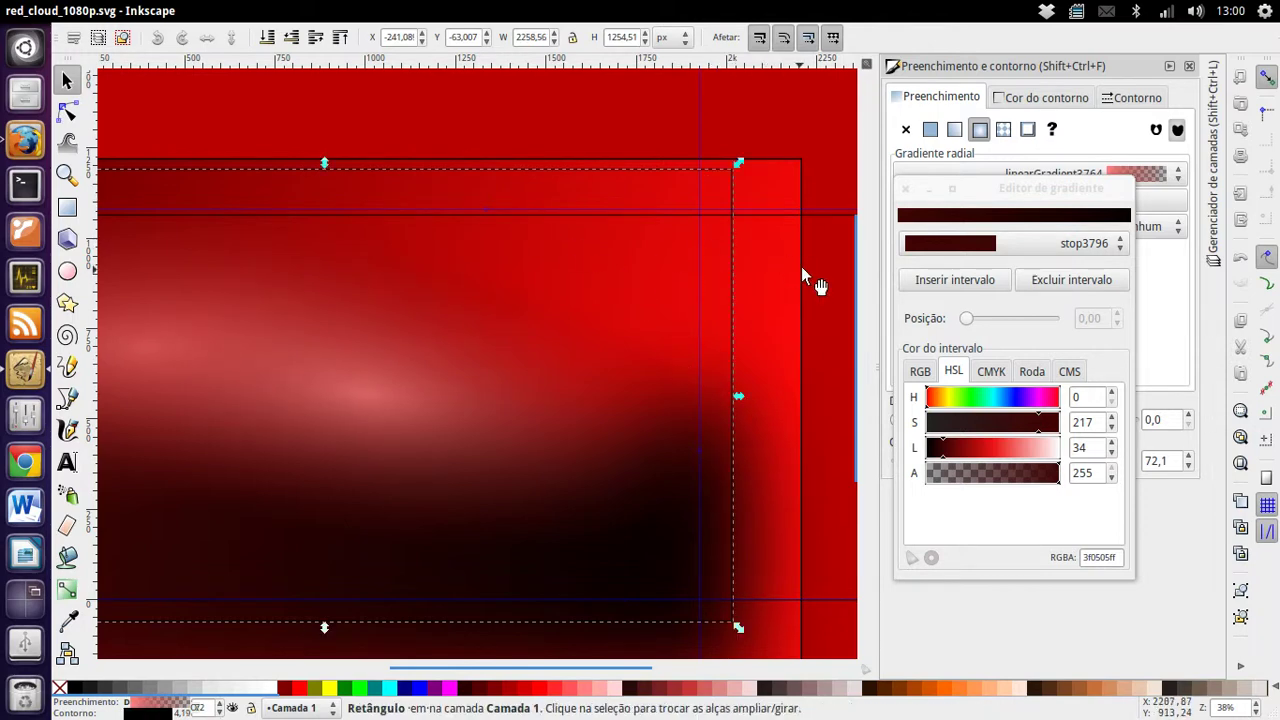
# Make the larger glow rectangle slightly taller from its top edge, then clear the selection.
pyautogui.click(815, 218)
pyautogui.moveTo(400, 208); pyautogui.dragTo(394, 177)
pyautogui.scroll(-1, 371, 320)
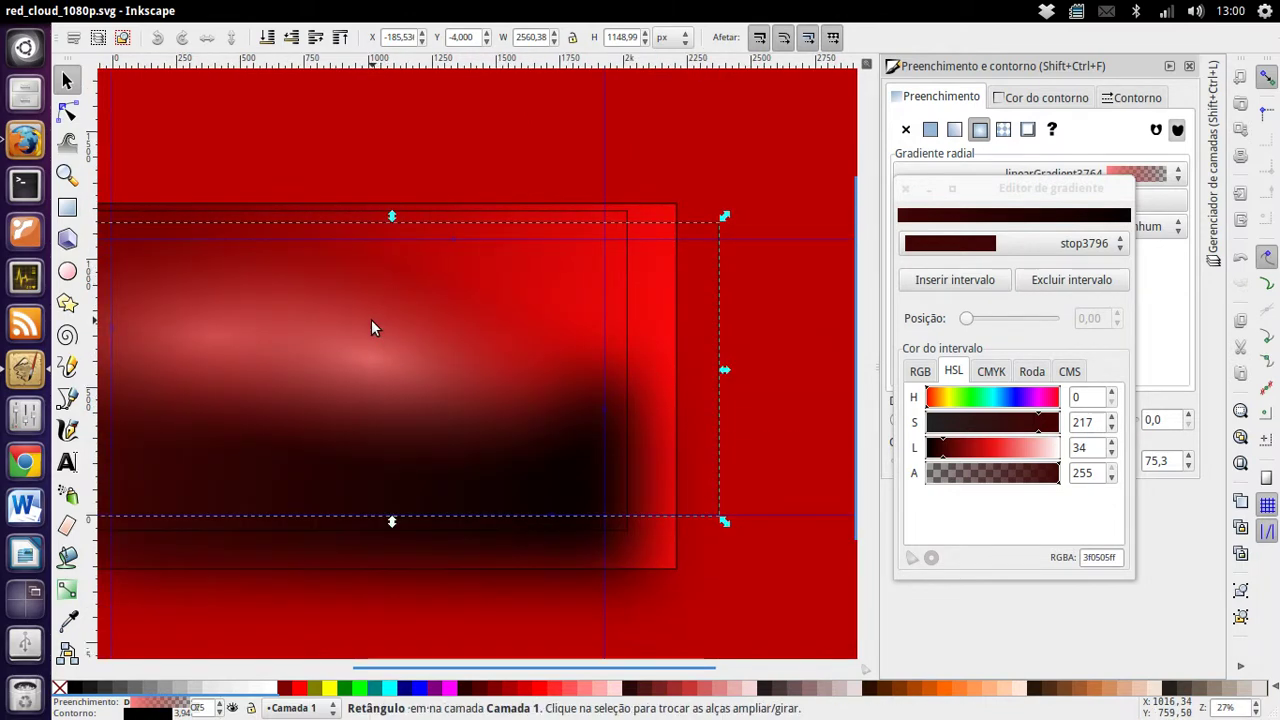
pyautogui.hscroll(-4, 371, 319)
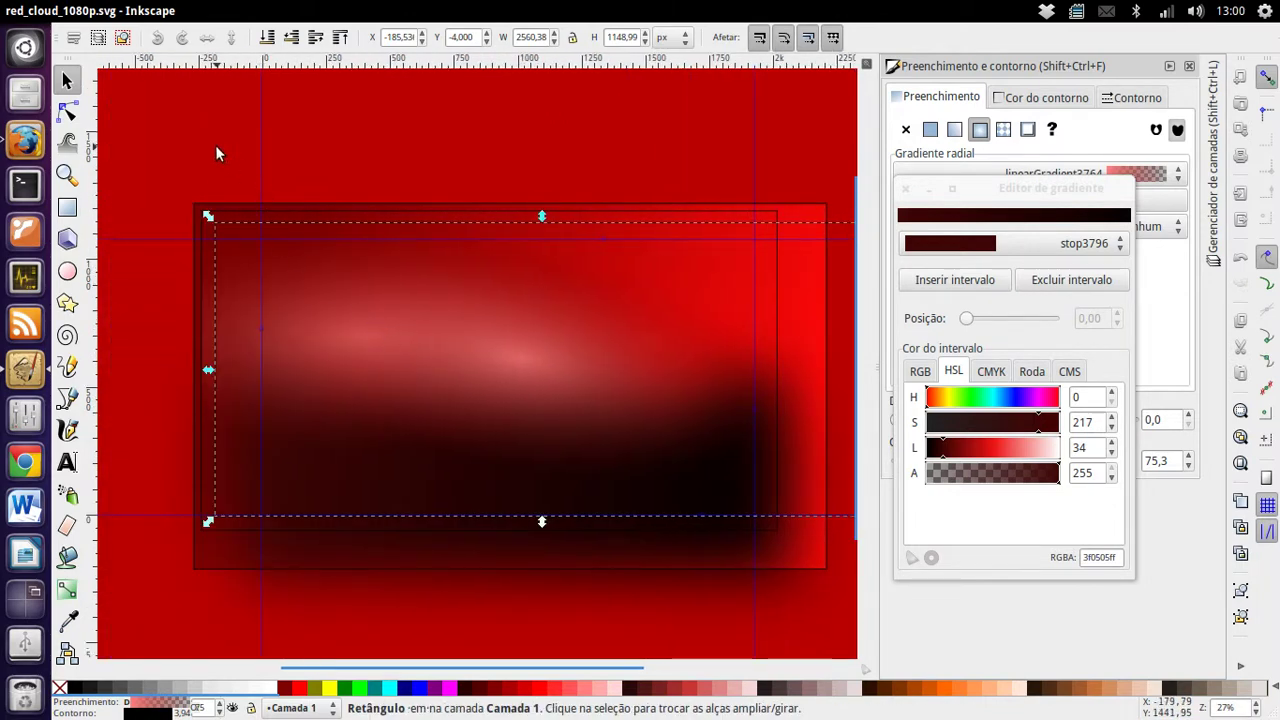
pyautogui.press('Escape')
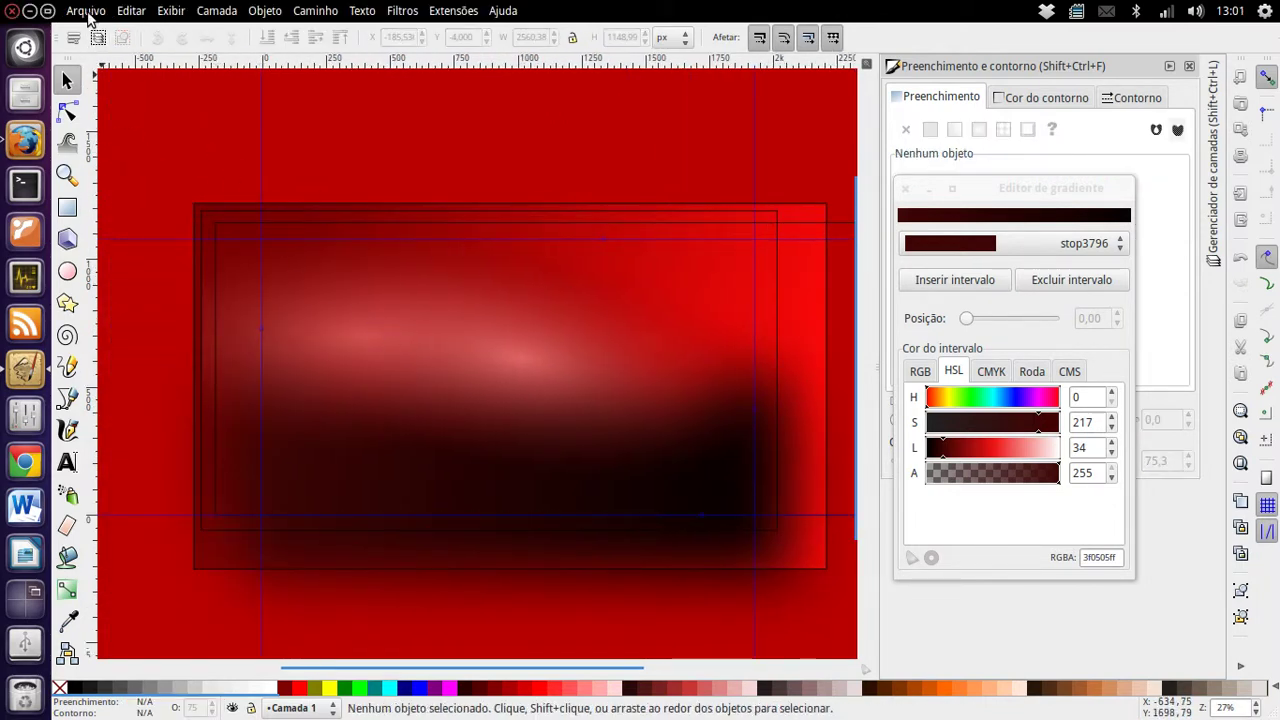
# Save the drawing and export the 1920×1080 page as red_cloud_1080p.png.
pyautogui.click(86, 12)
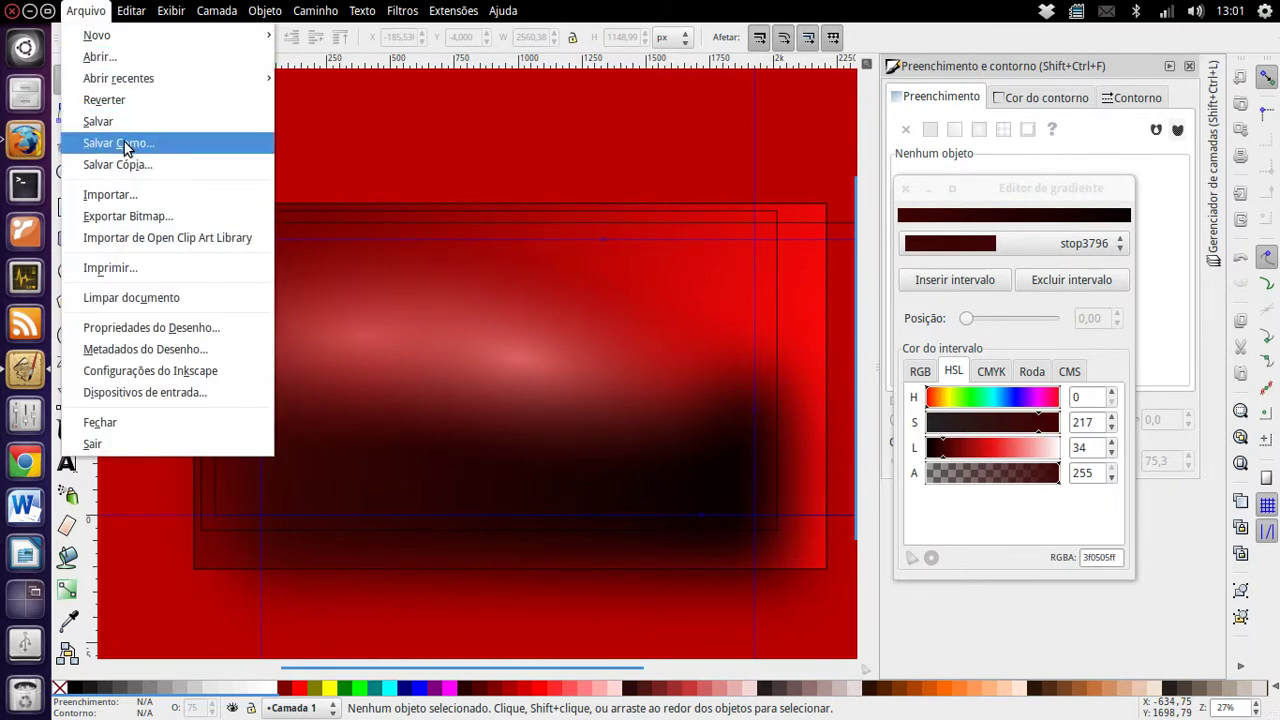
pyautogui.click(86, 10)
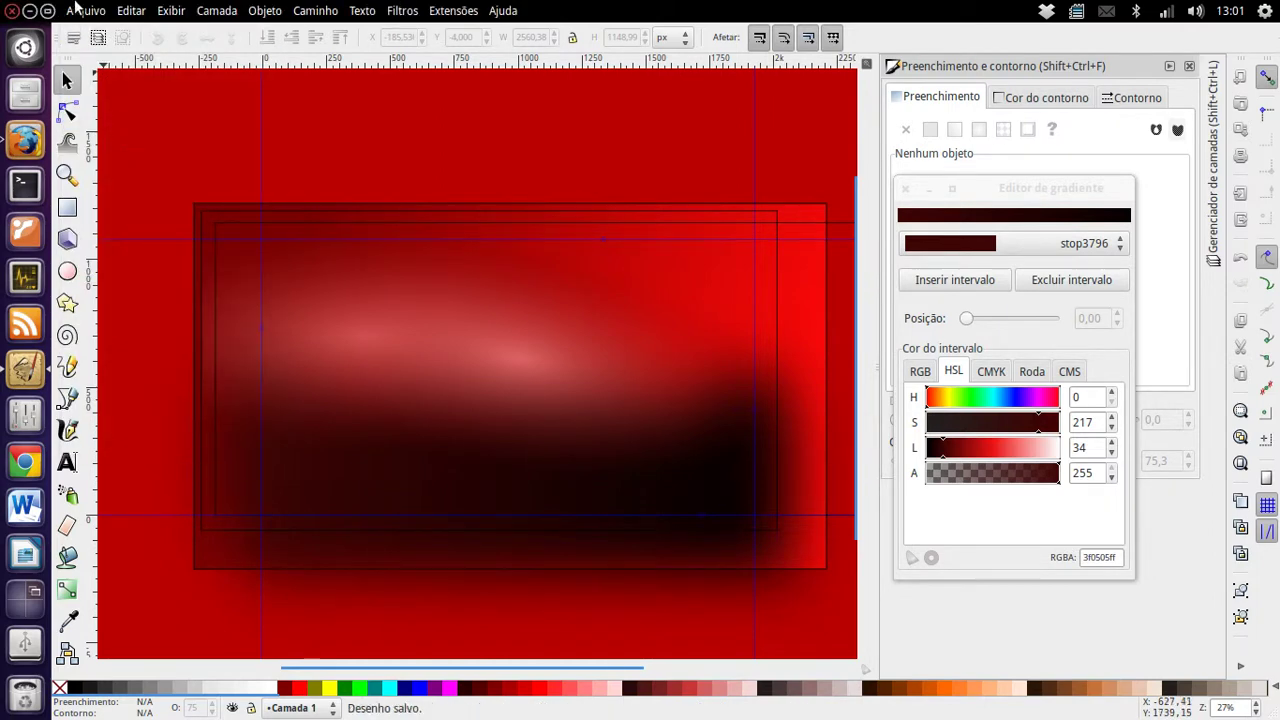
pyautogui.click(86, 10)
pyautogui.hotkey('shift', 'ctrl', 'e')
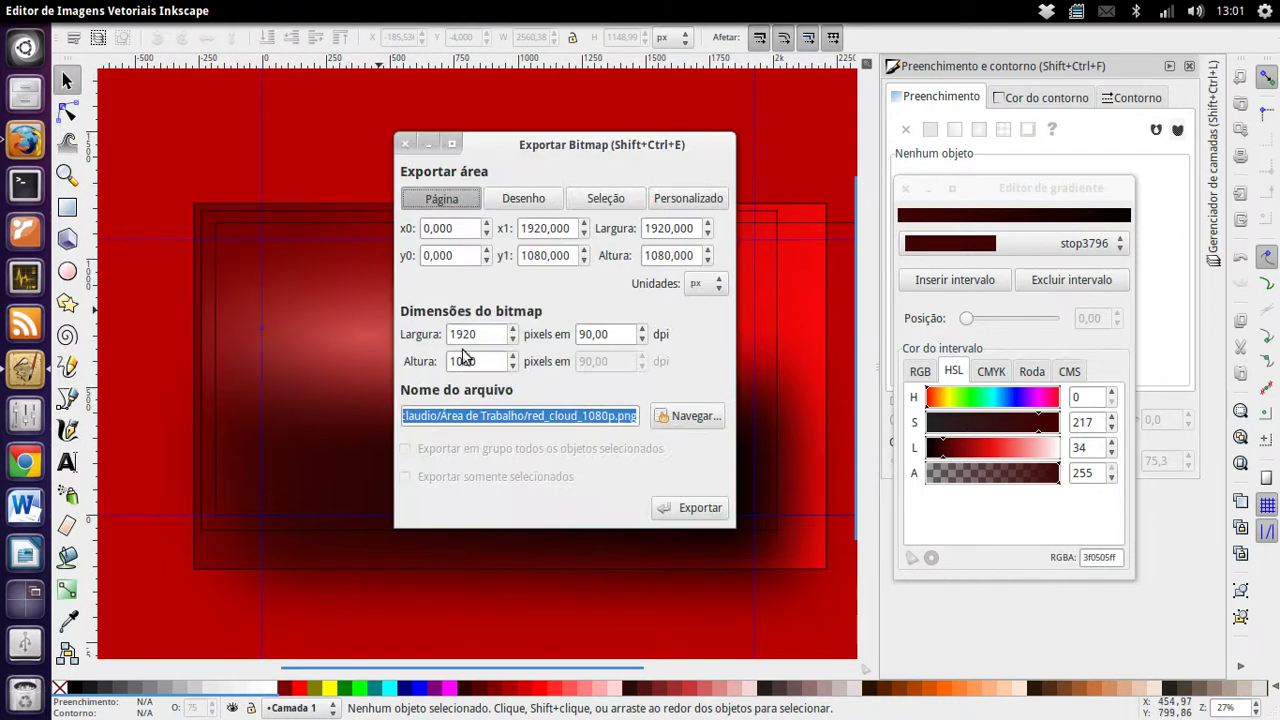
pyautogui.click(690, 510)
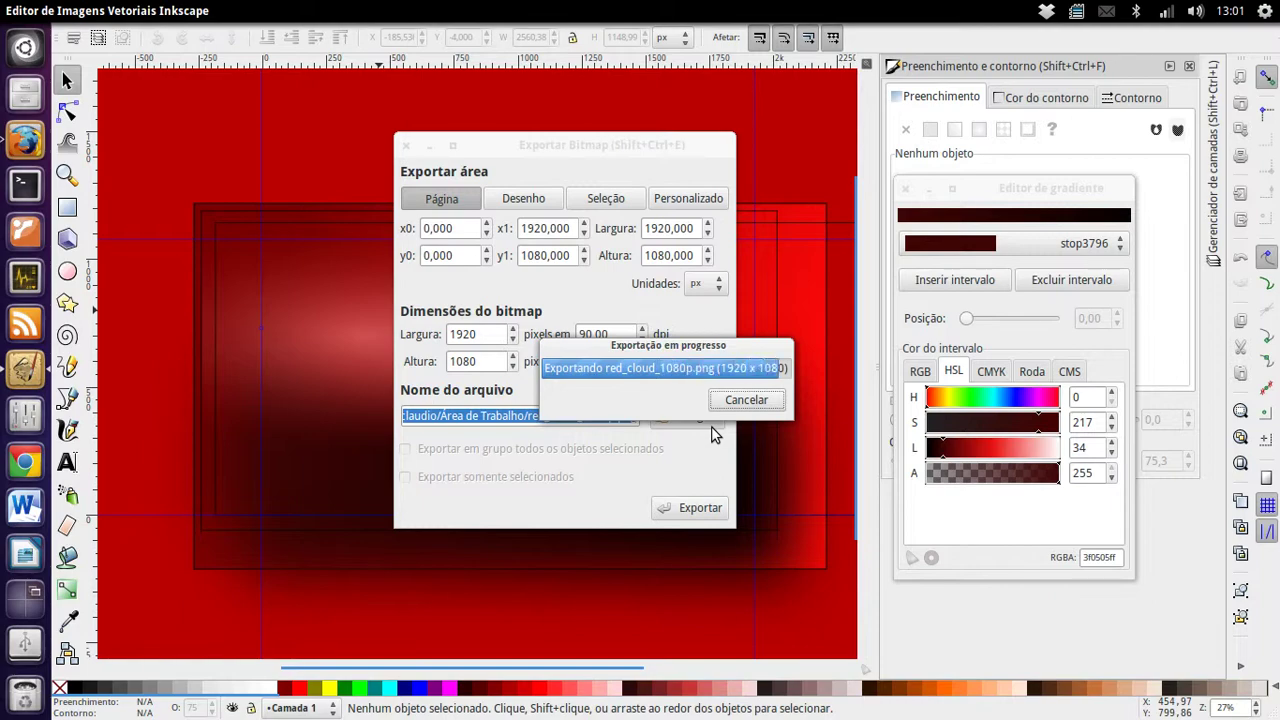
# On the desktop, set red_cloud_1080p.png as wallpaper via 'Definir como papel de parede'.
pyautogui.hotkey('ctrl', 'alt', 'Down')
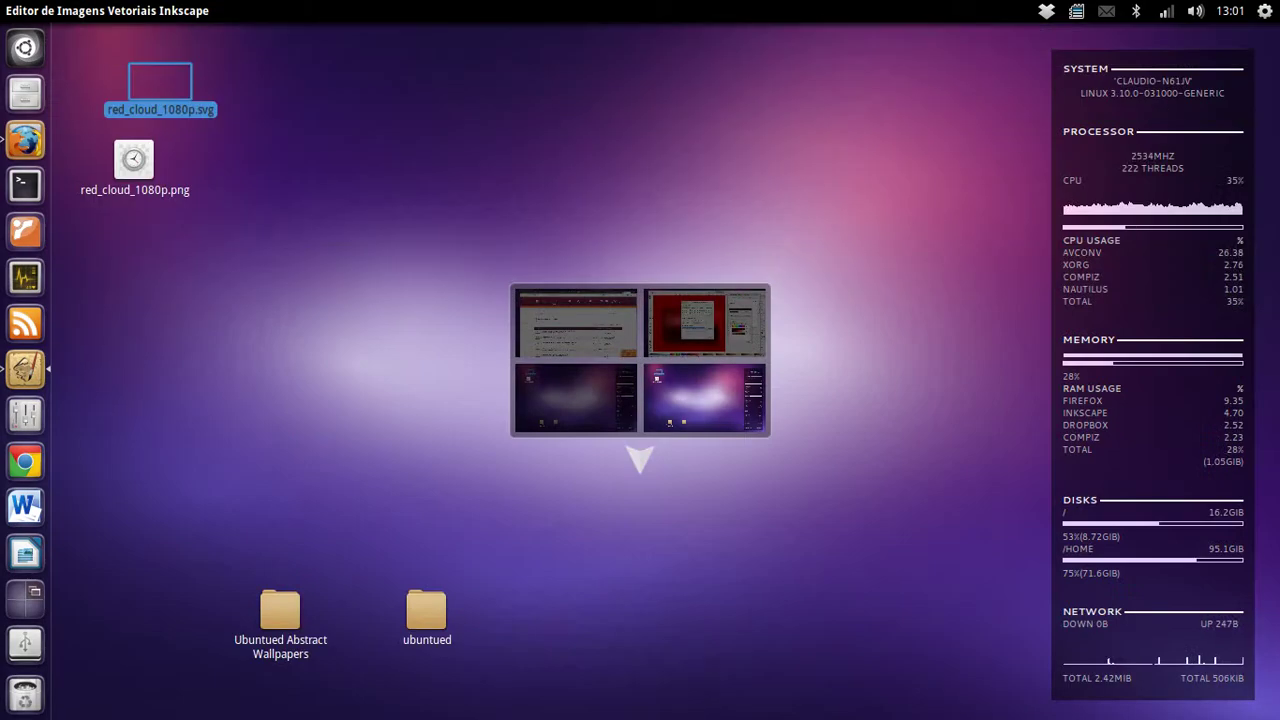
pyautogui.rightClick(147, 152)
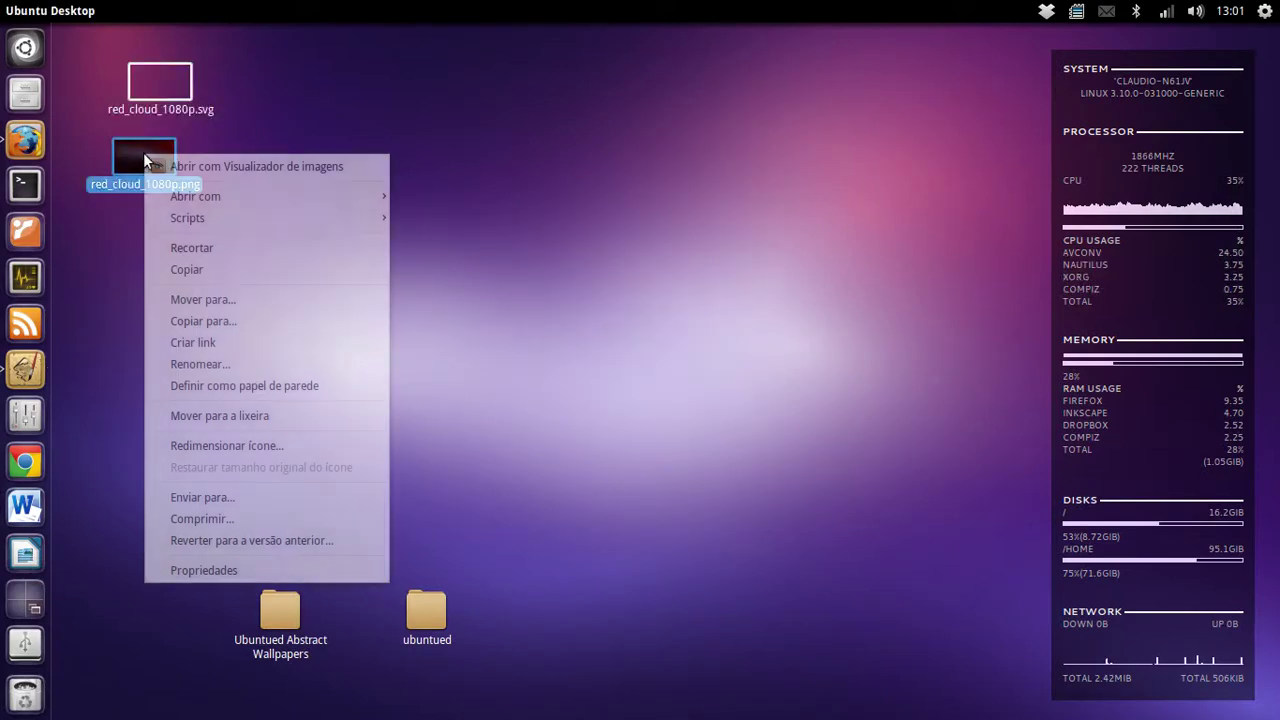
pyautogui.click(311, 391)
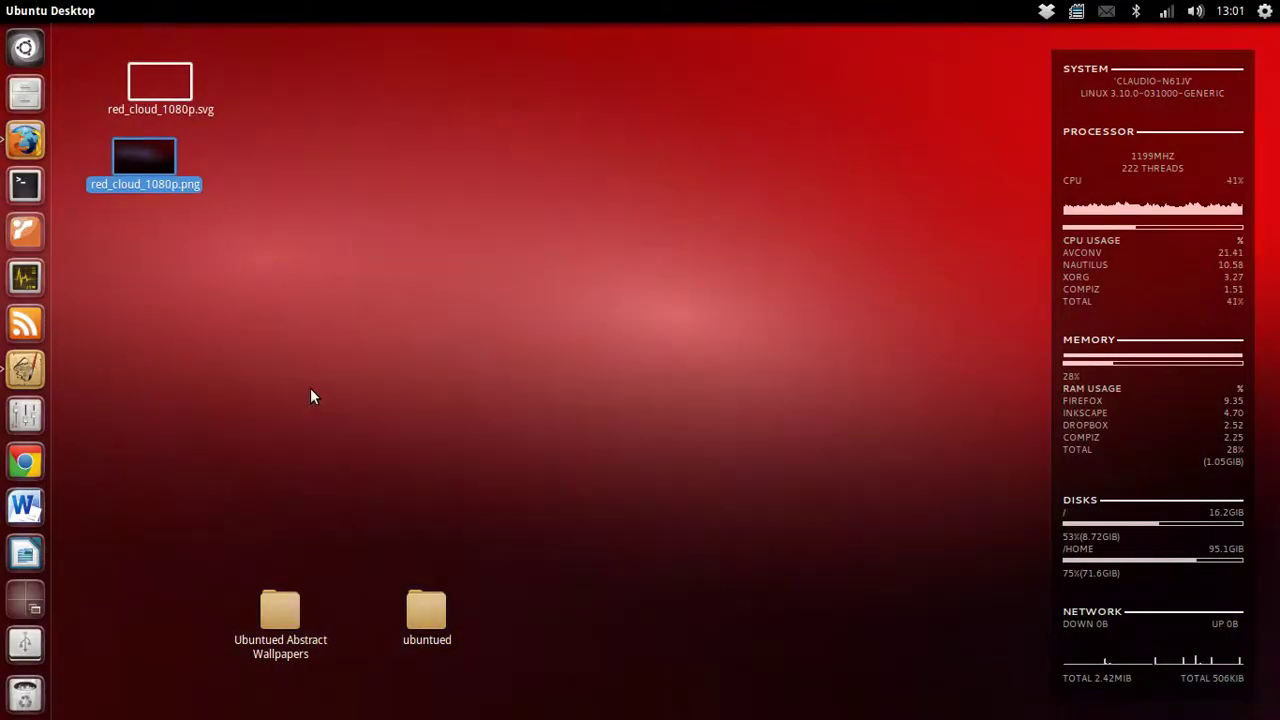